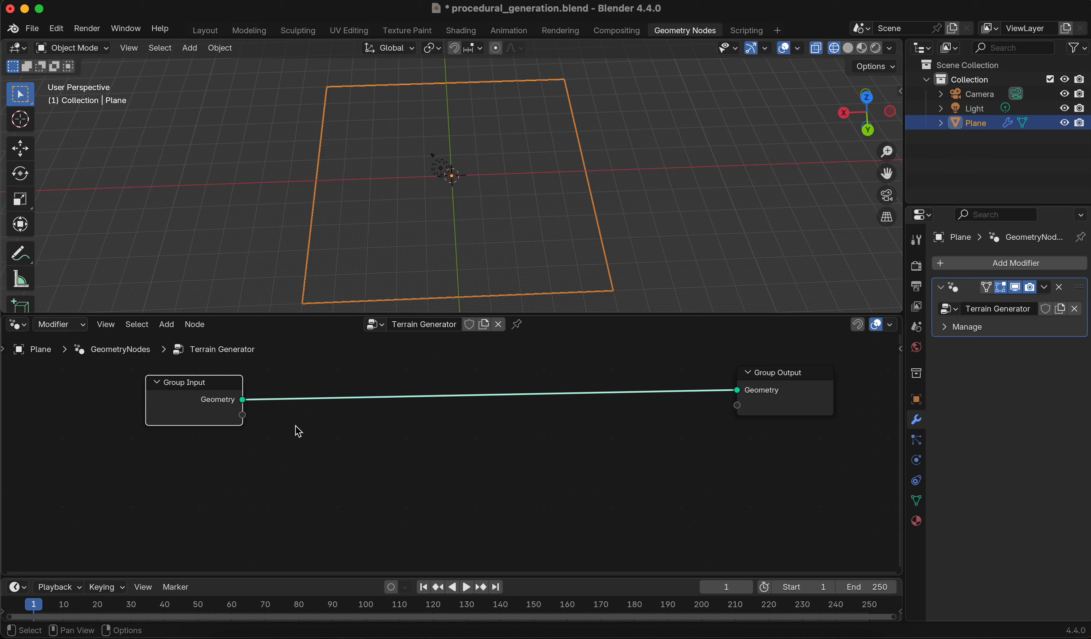
Insert a Subdivide Mesh node into the link between Group Input and Group Output
left_click(295, 426)
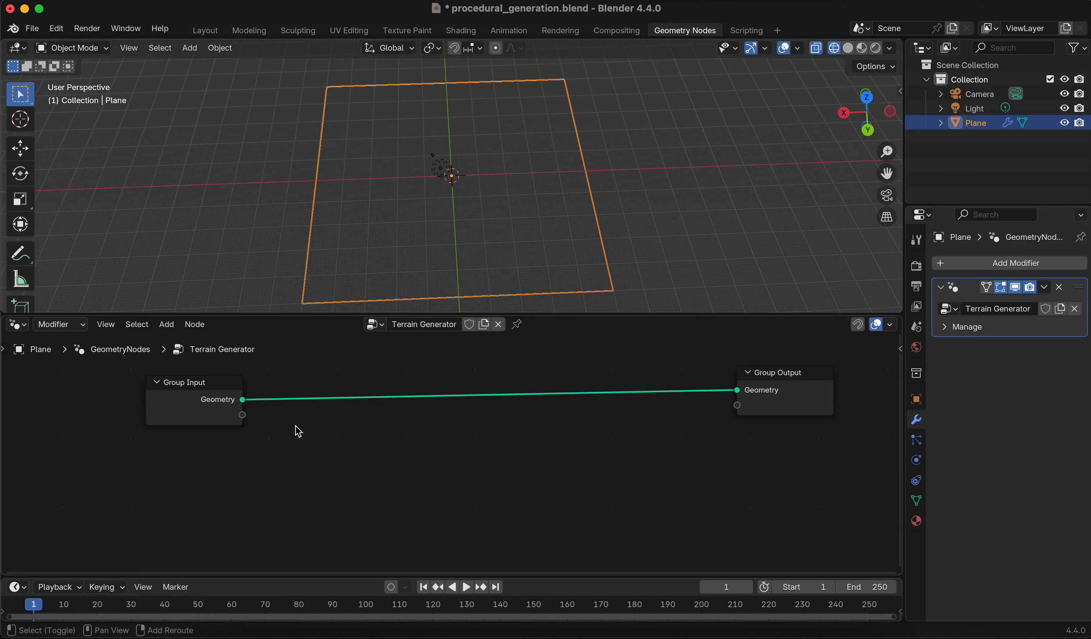
key("shift+a")
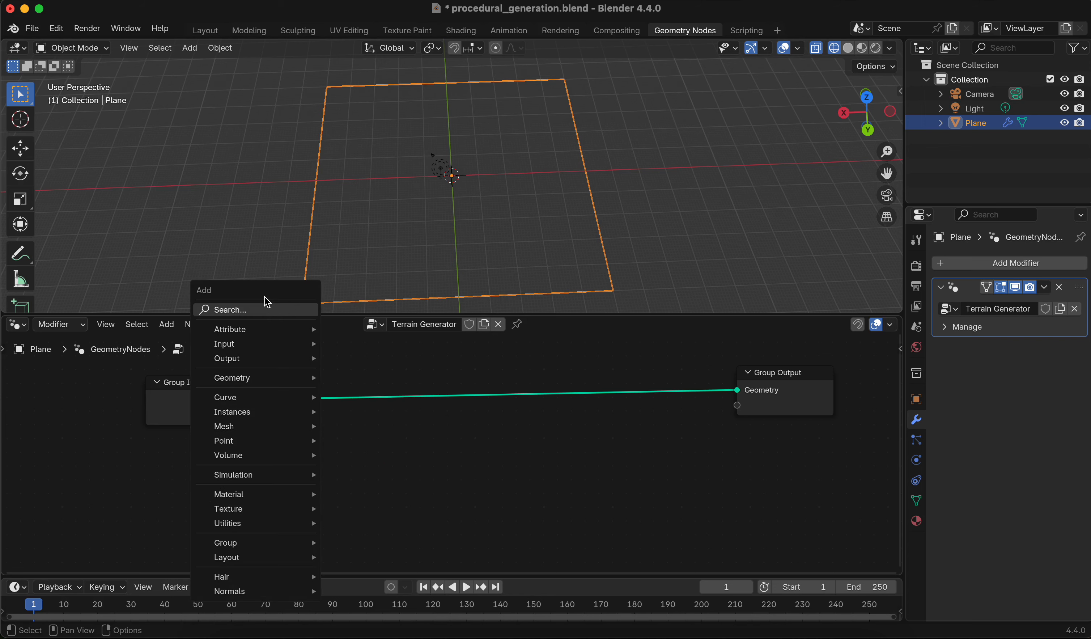
type("subdivi")
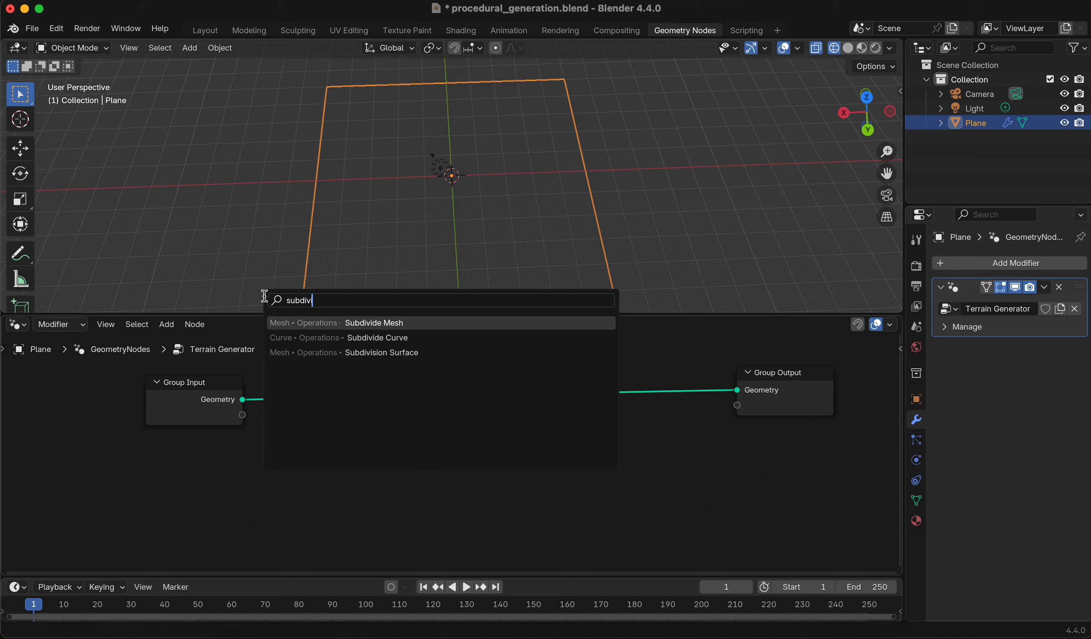
left_click(290, 322)
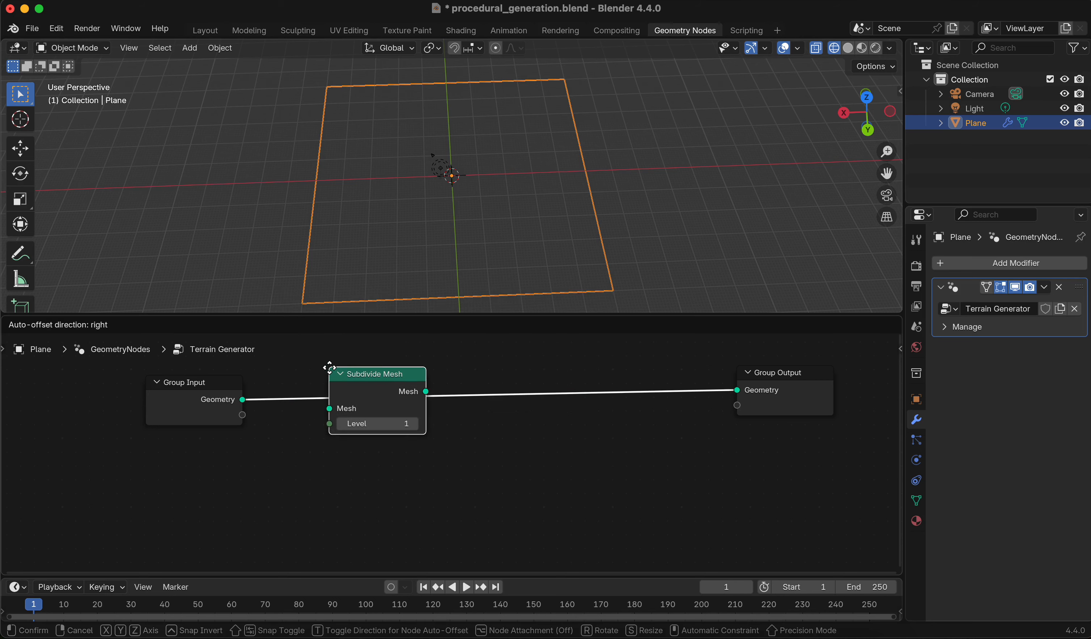
left_click(376, 376)
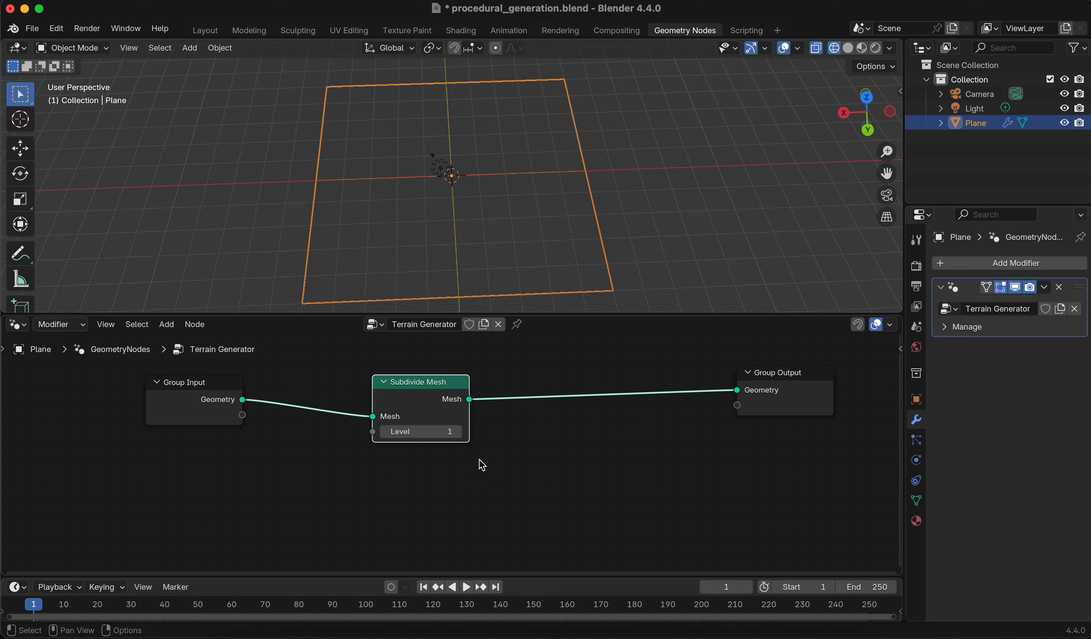
Raise the Subdivide Mesh level to 6
left_click(449, 432)
left_click(465, 461)
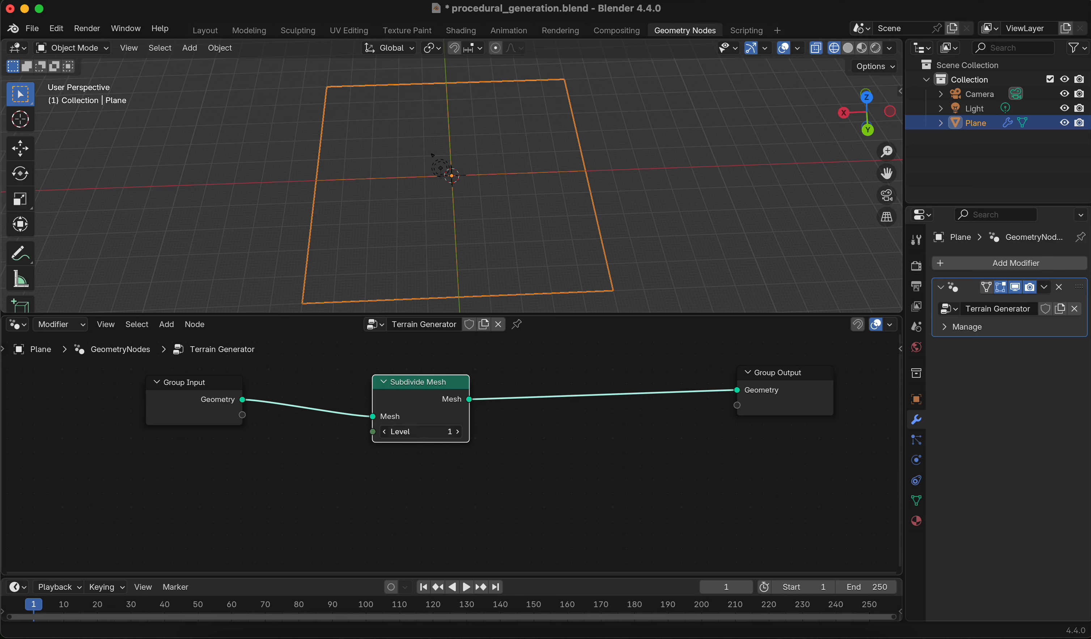
left_click(457, 432)
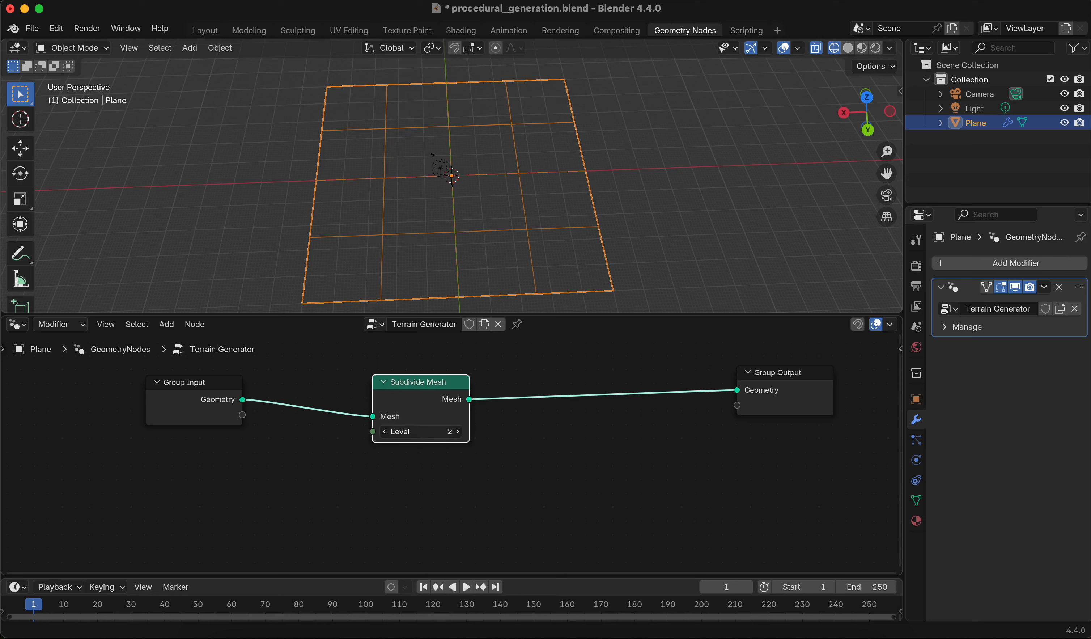
left_click(457, 432)
left_click(457, 432)
left_click(457, 432)
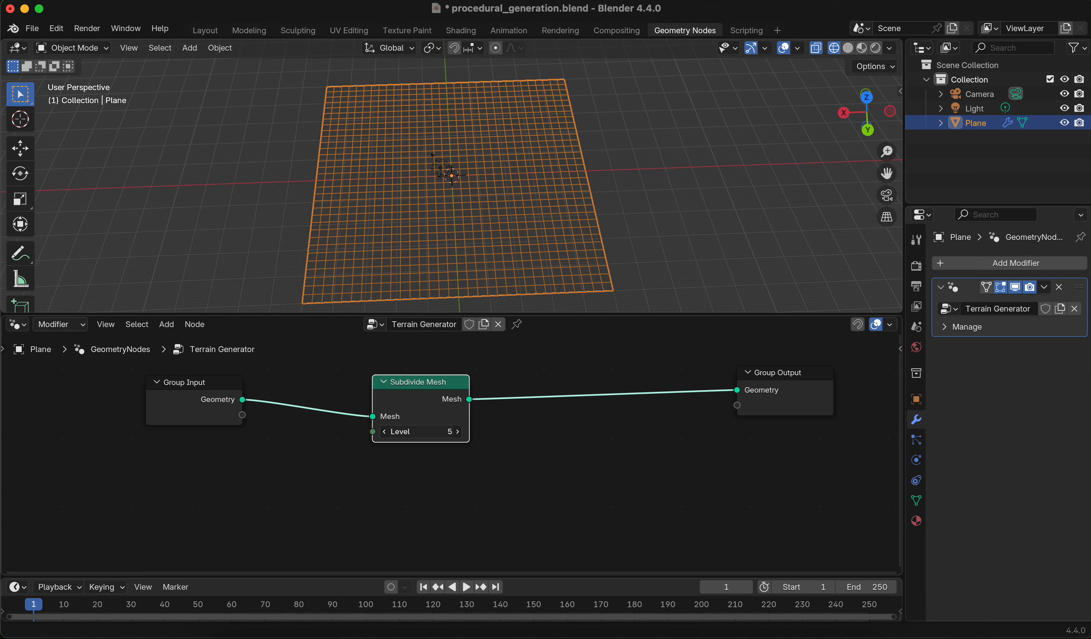
left_click(457, 432)
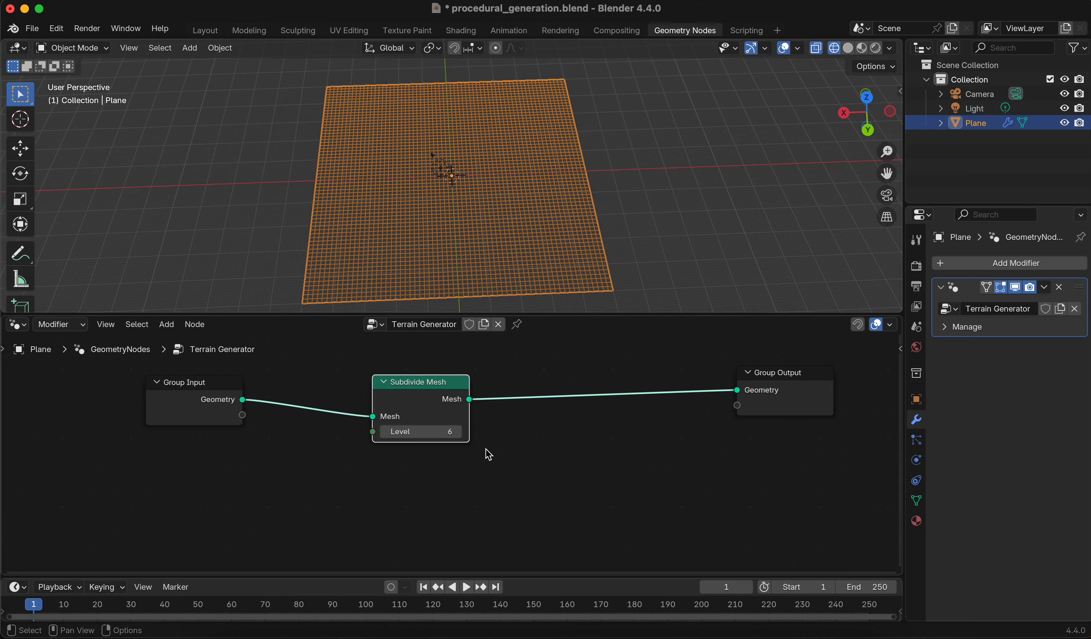
Enlarge the node editor and add a Noise Texture node below the Subdivide Mesh node
scroll(489, 452, "down", 3)
middle_click_drag(509, 249, 506, 192)
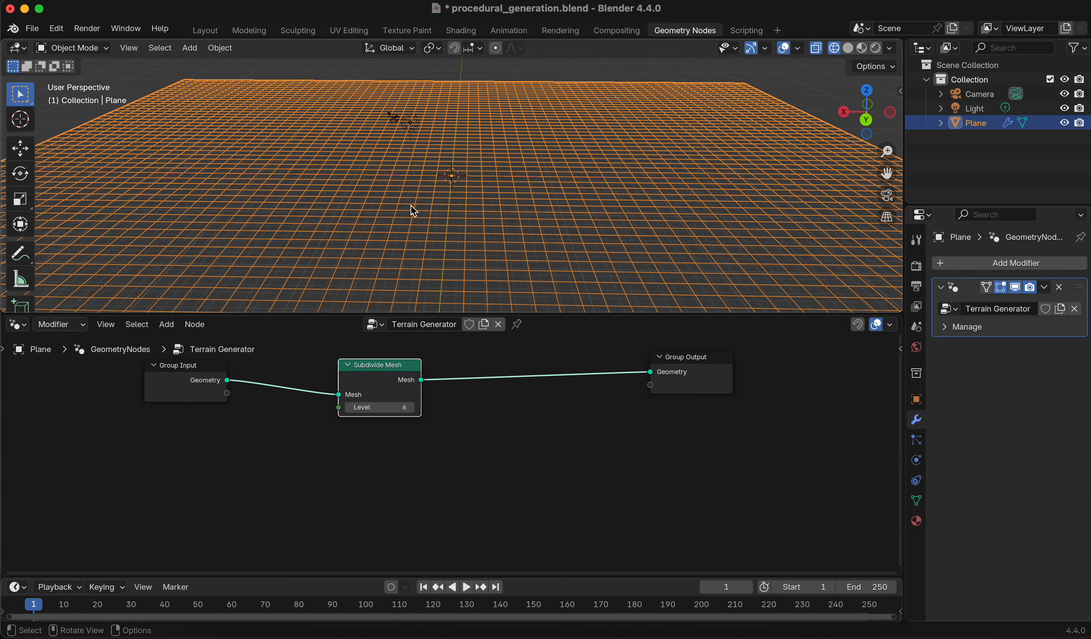
scroll(480, 220, "down", 3)
left_click_drag(539, 314, 537, 287)
middle_click_drag(450, 466, 502, 438)
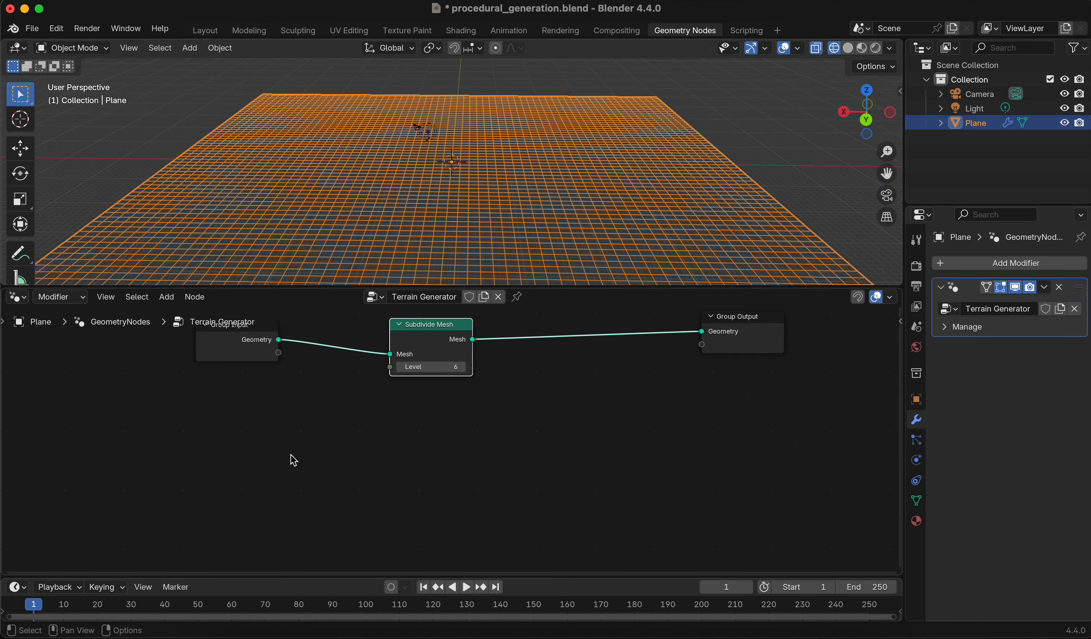
left_click(116, 439)
key("shift+a")
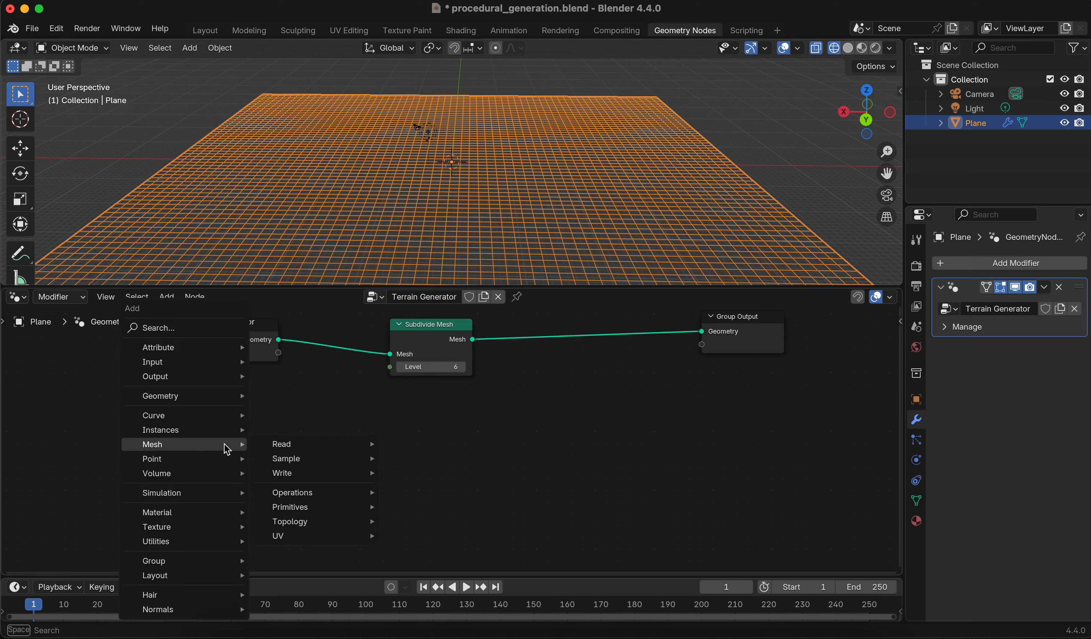
type("noise")
key("Return")
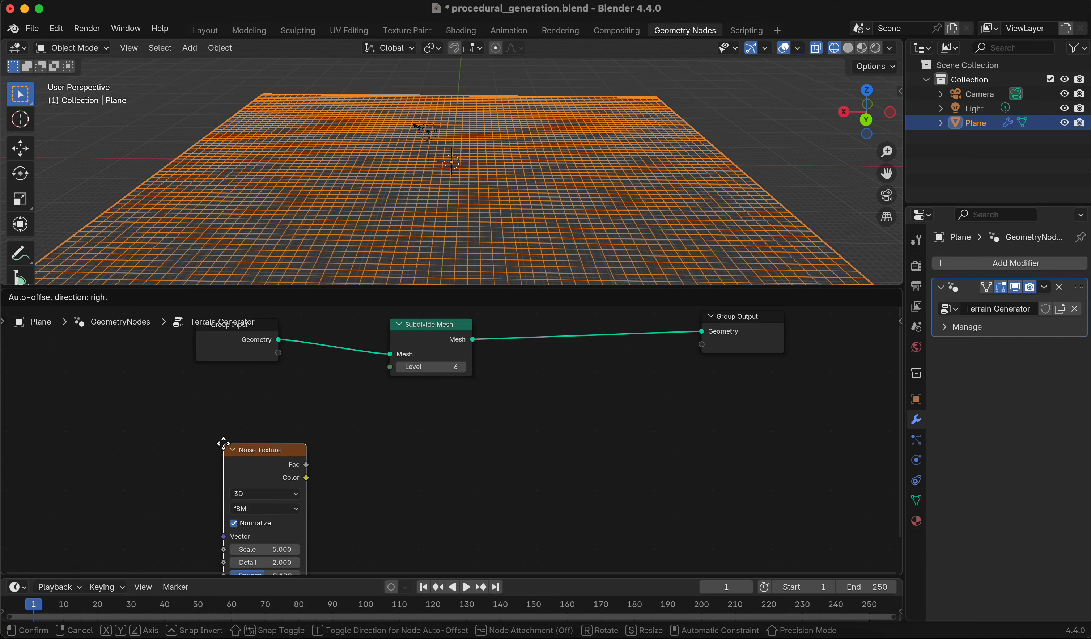
left_click(226, 444)
Reposition the Noise Texture node in the node editor
scroll(373, 408, "down", 5)
left_click_drag(288, 400, 349, 385)
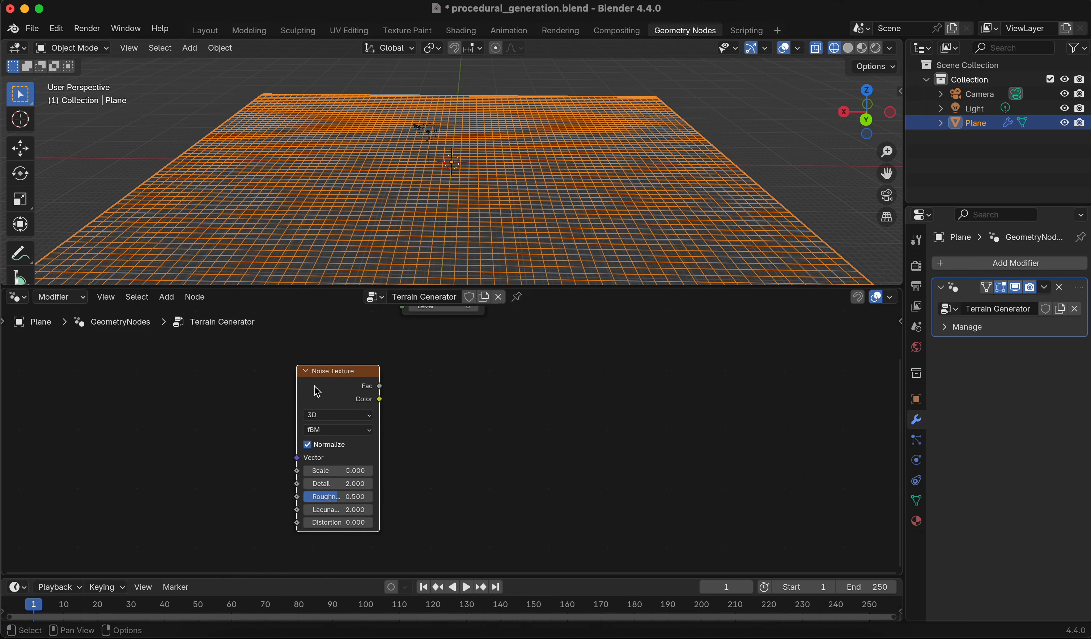
middle_click_drag(349, 128, 453, 190)
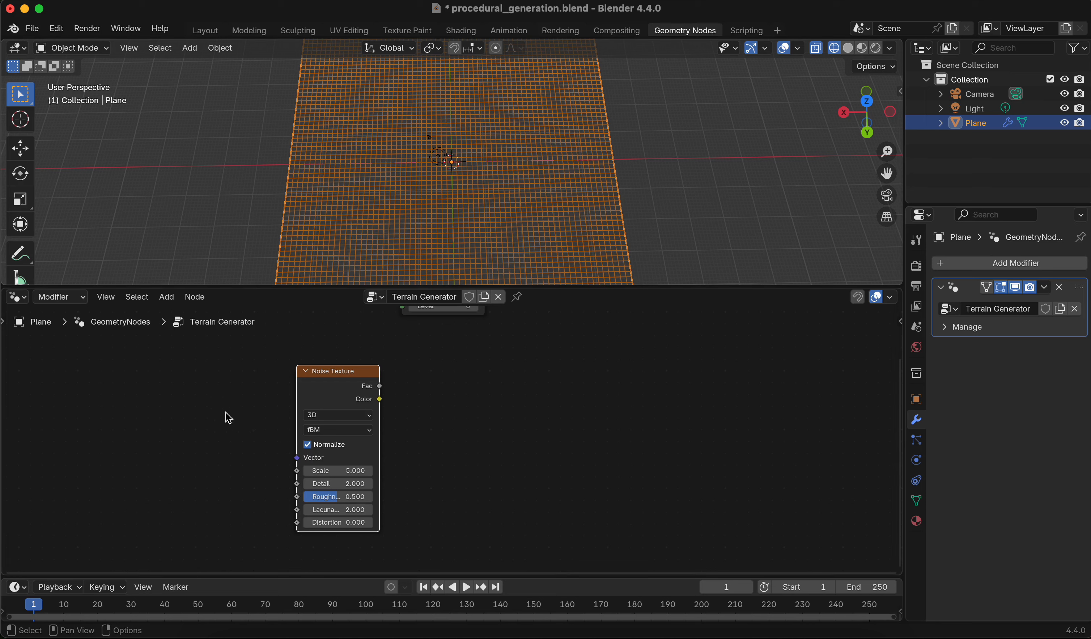
left_click_drag(334, 376, 382, 350)
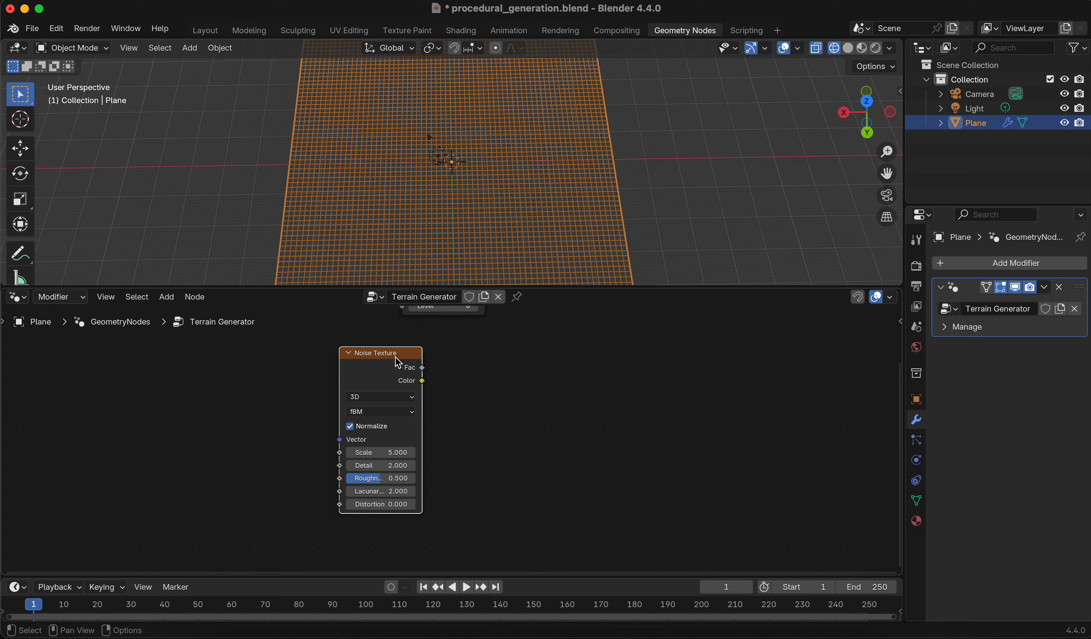
middle_click_drag(389, 233, 478, 192)
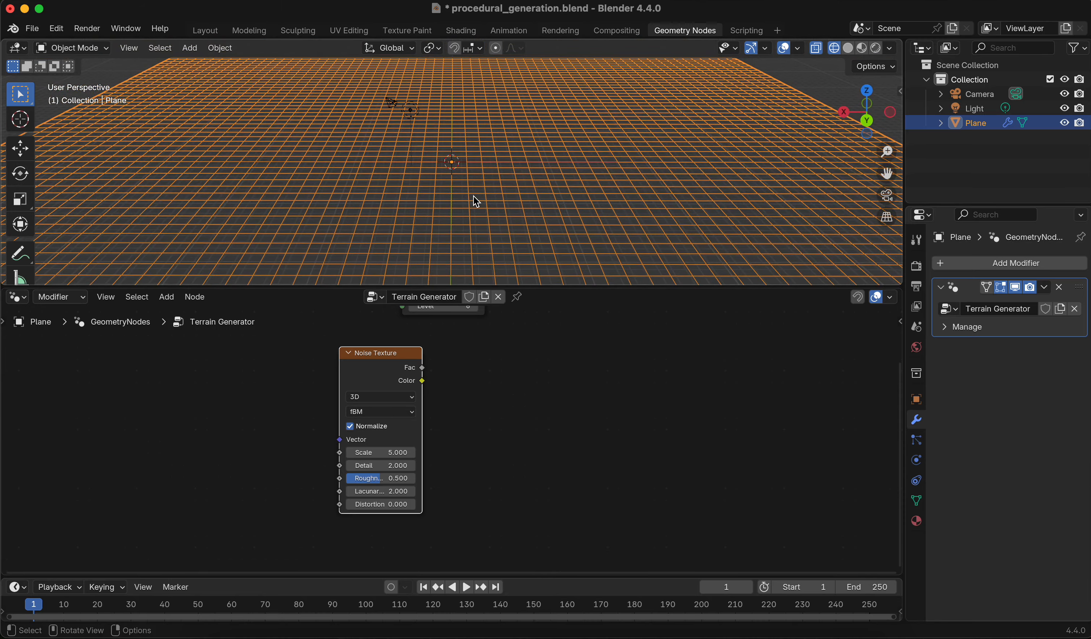
scroll(482, 407, "down", 3)
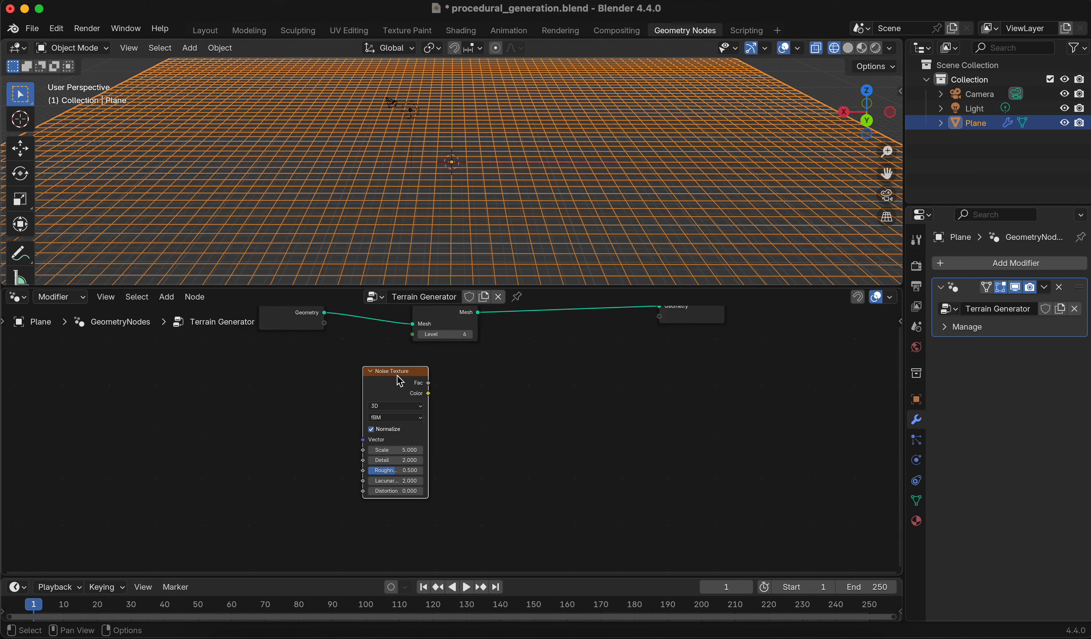
left_click_drag(401, 380, 454, 376)
scroll(454, 376, "up", 2)
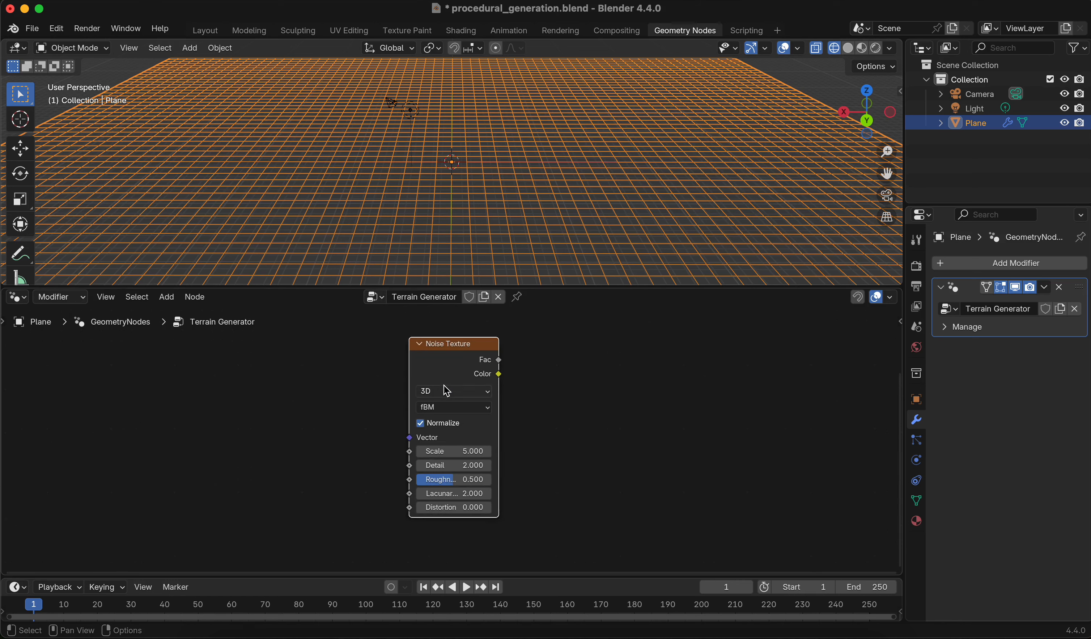
scroll(446, 391, "up", 1)
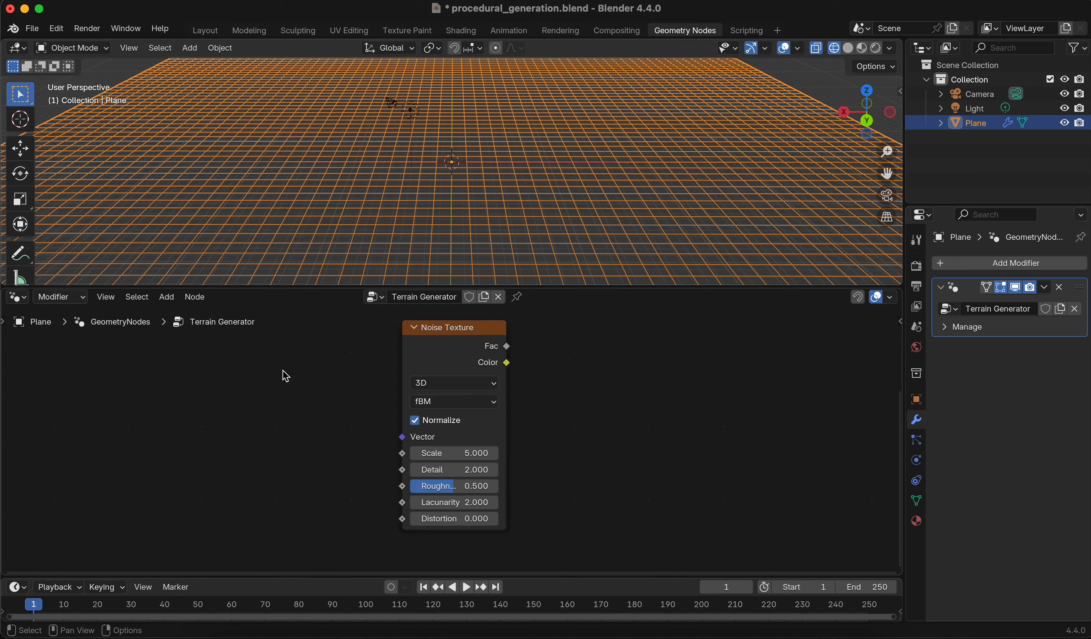
Examine the Noise Texture's Normalize option, dimension choices and noise type choices
left_click(426, 361)
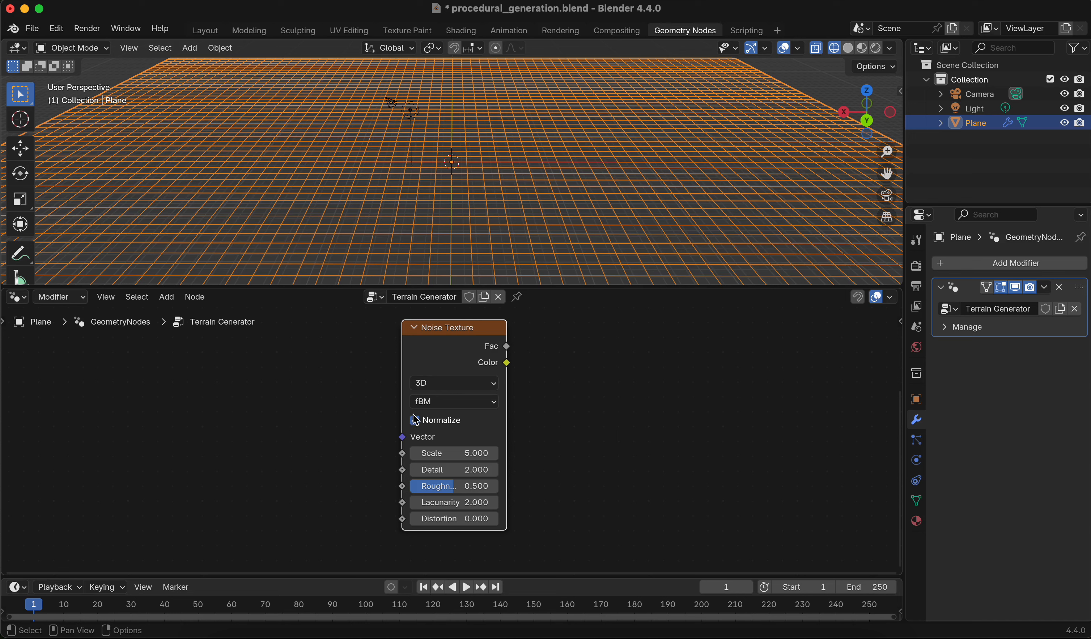
left_click(442, 386)
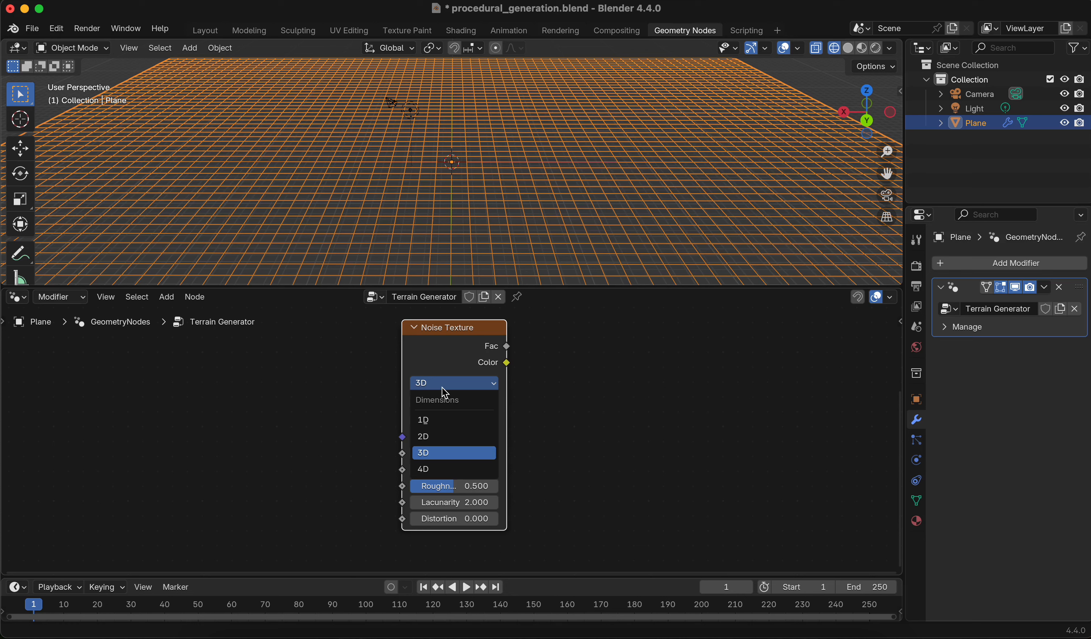
left_click(446, 454)
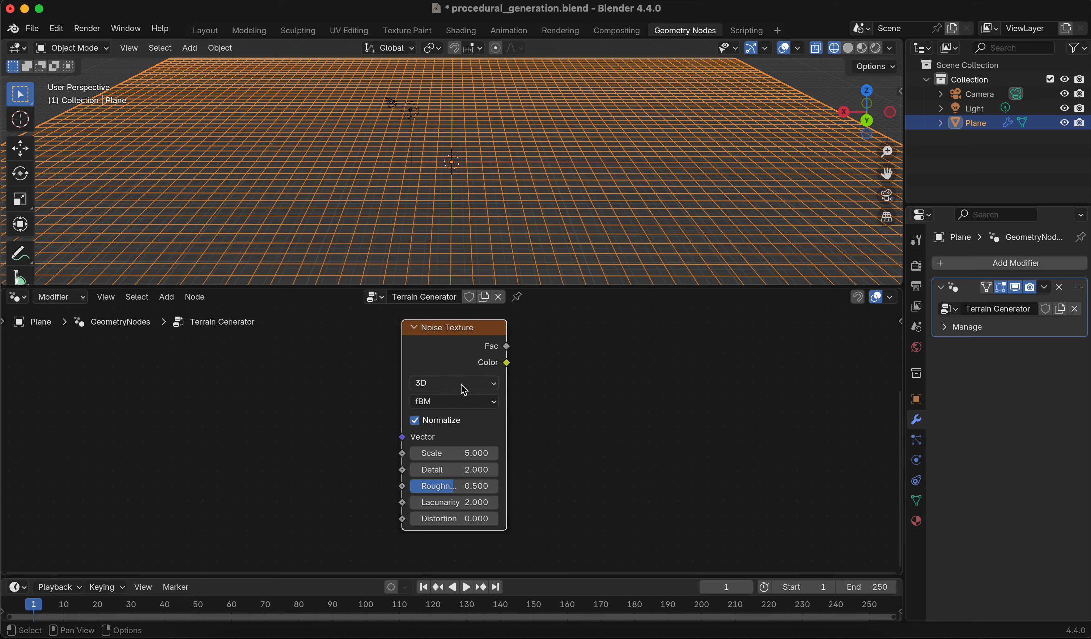
left_click(461, 409)
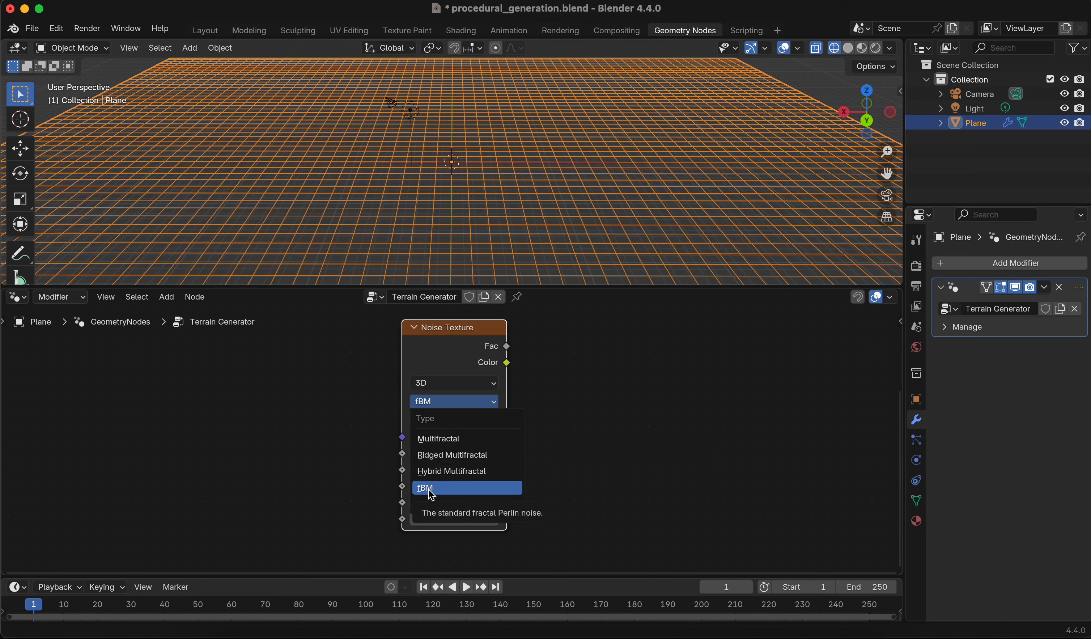
left_click(448, 493)
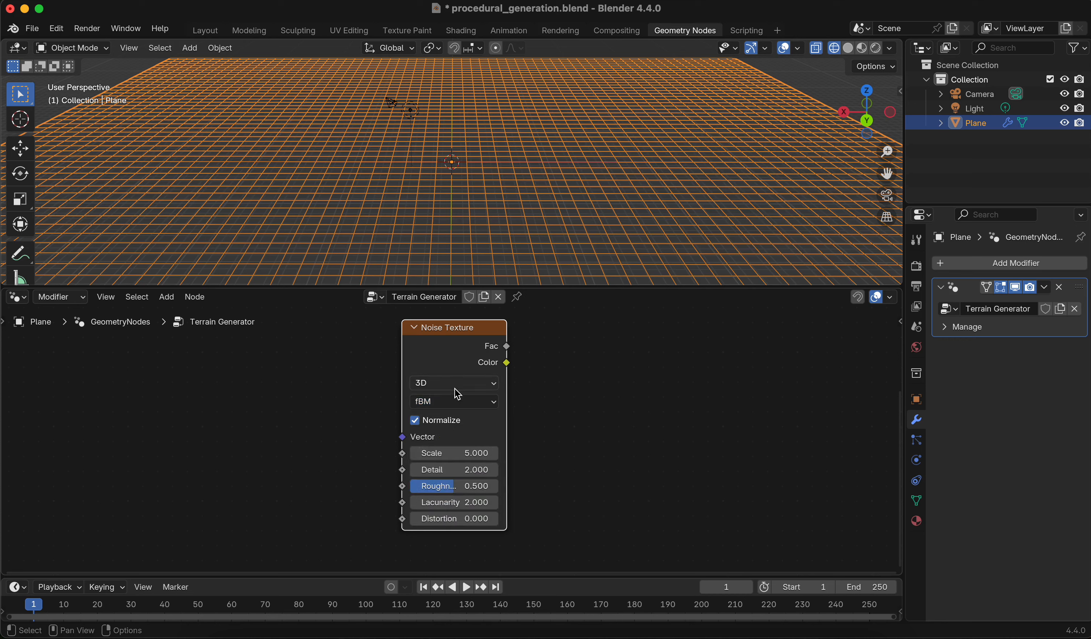
left_click(452, 400)
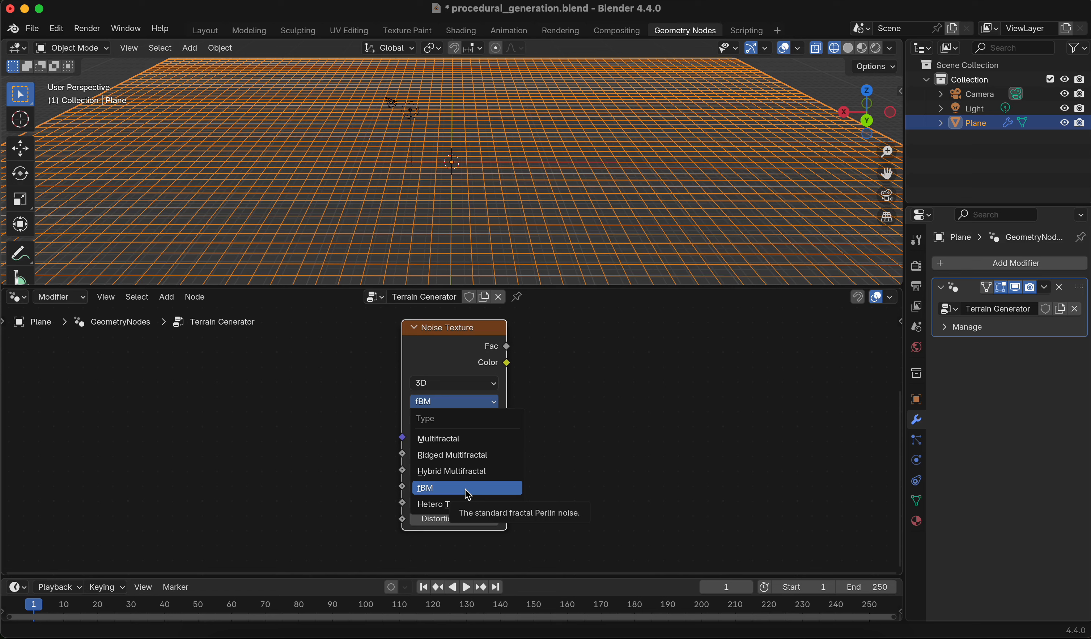
left_click(437, 494)
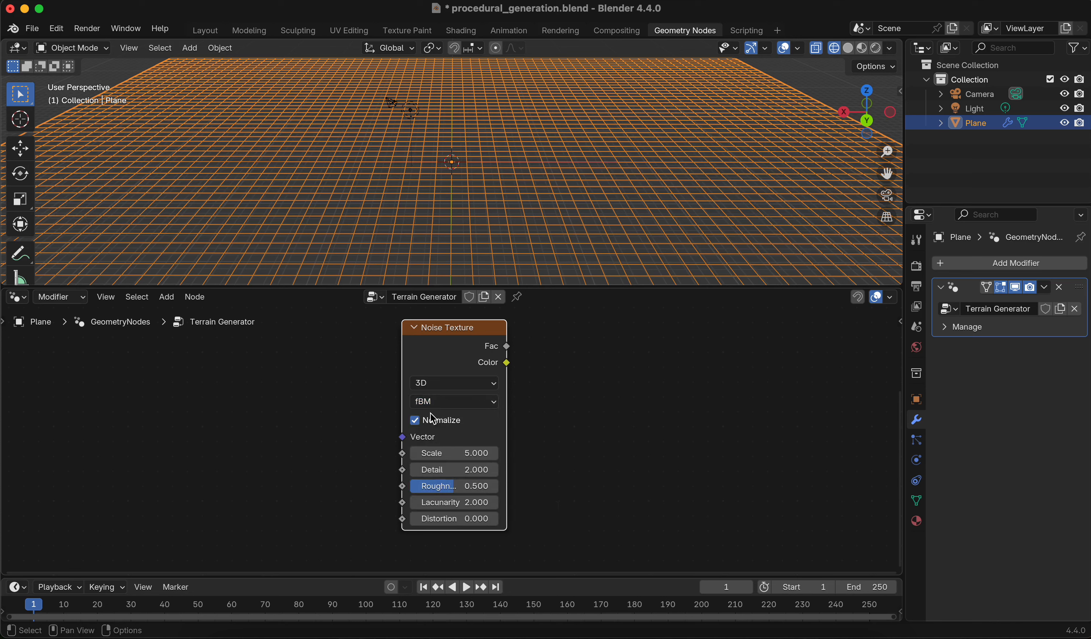
Add a Position input node to the left of the Noise Texture node
scroll(446, 409, "down", 1)
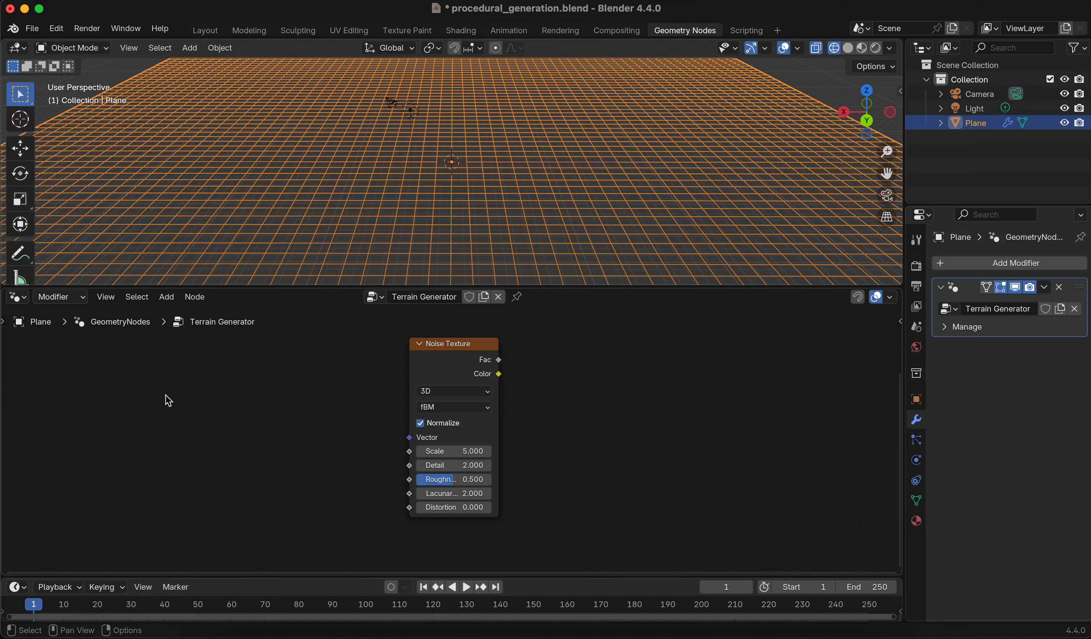
key("shift+a")
type("positi")
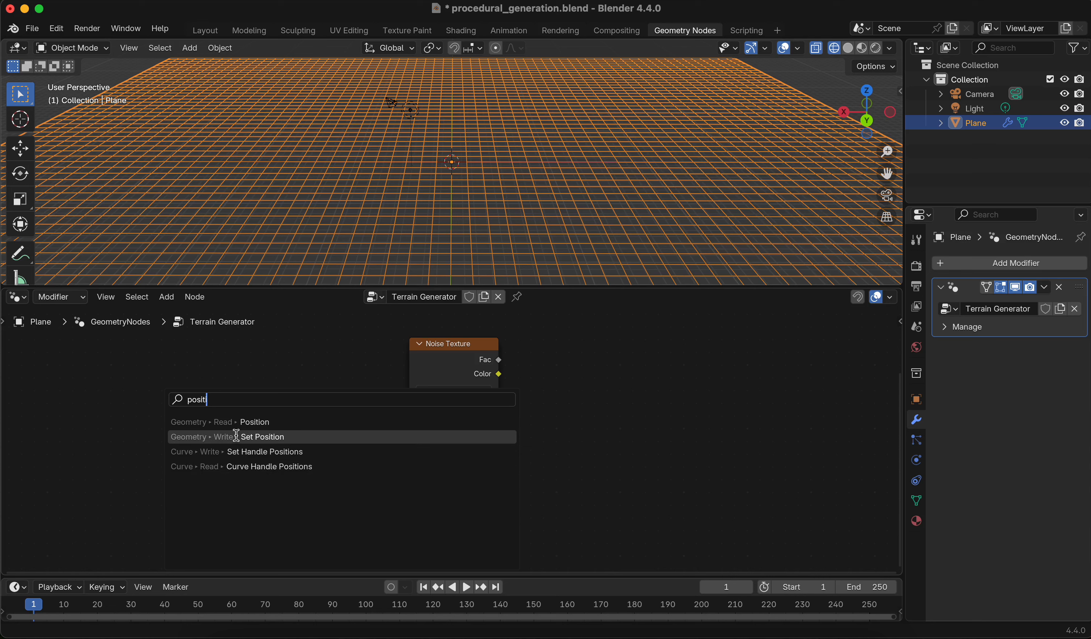
left_click(221, 422)
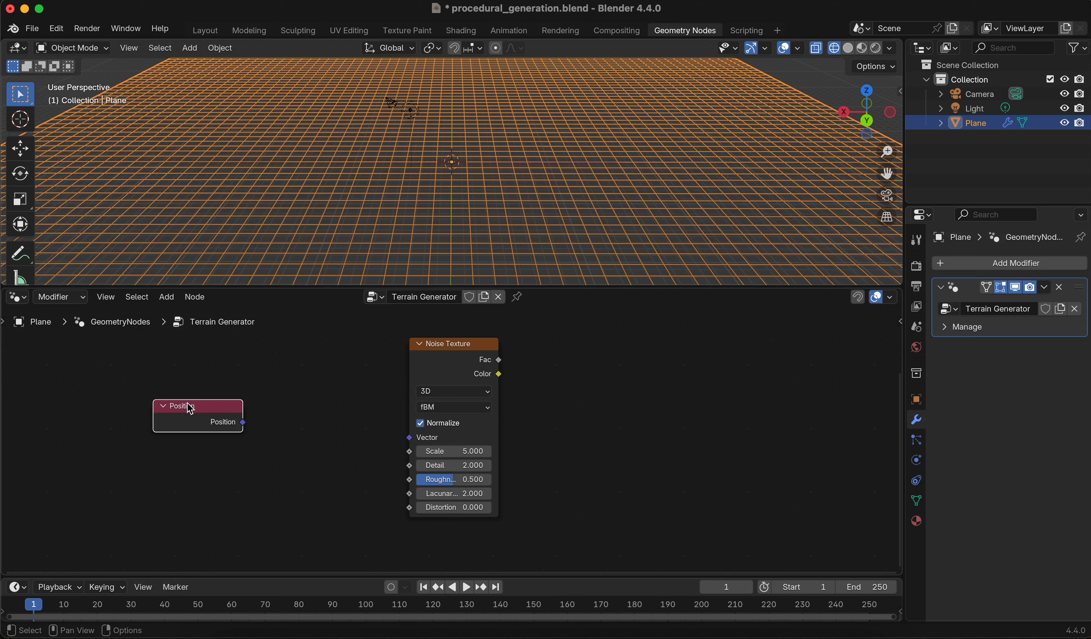
left_click(130, 398)
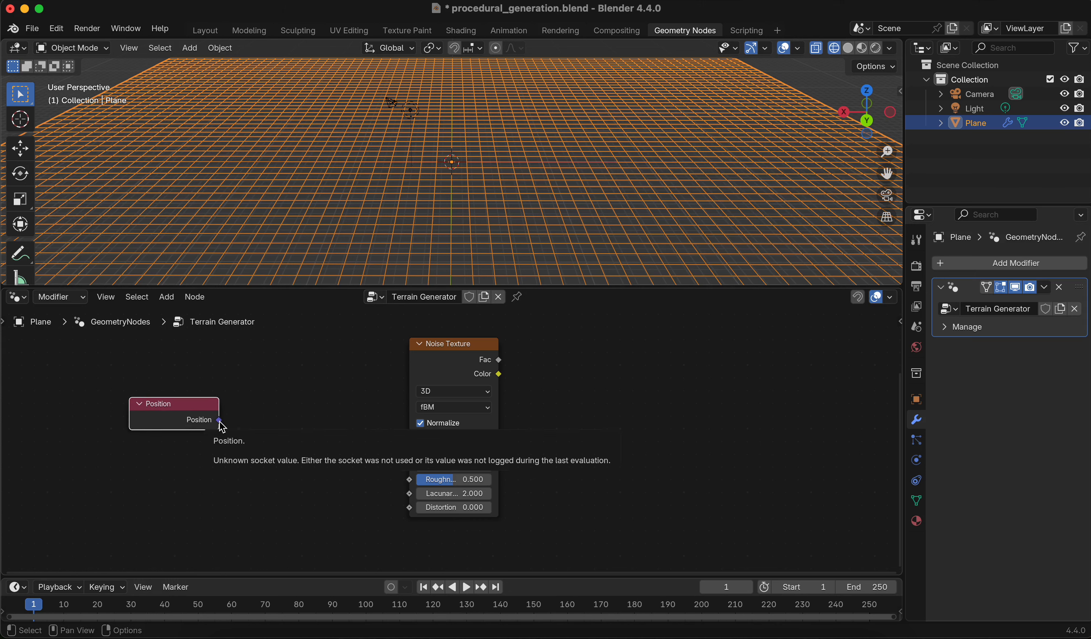
Connect the Position output to the Noise Texture's Vector input
left_click_drag(204, 412, 187, 409)
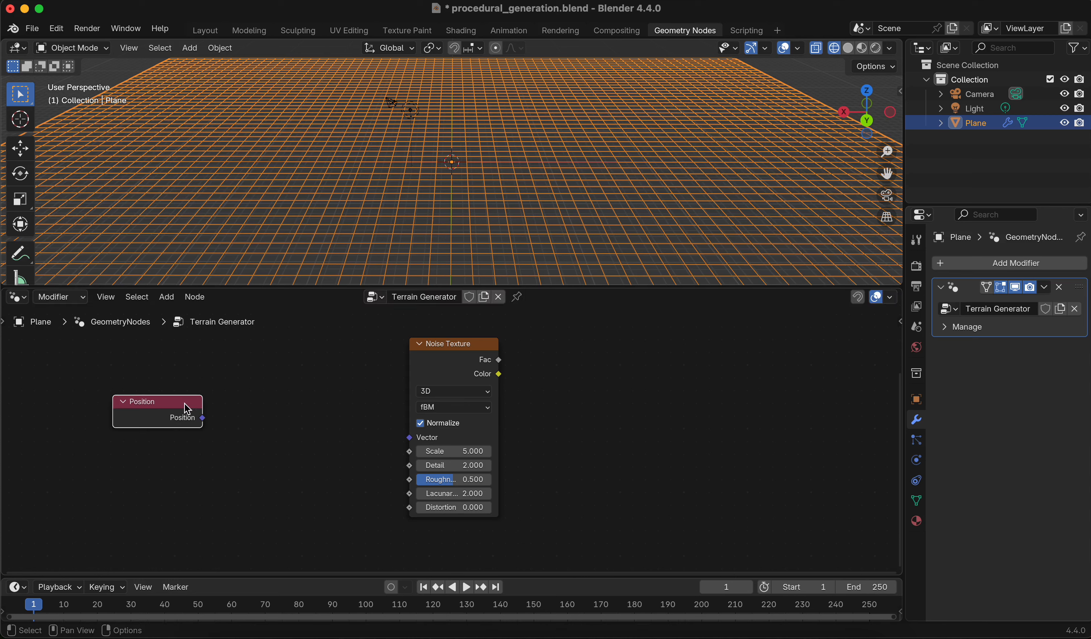
scroll(258, 436, "up", 1)
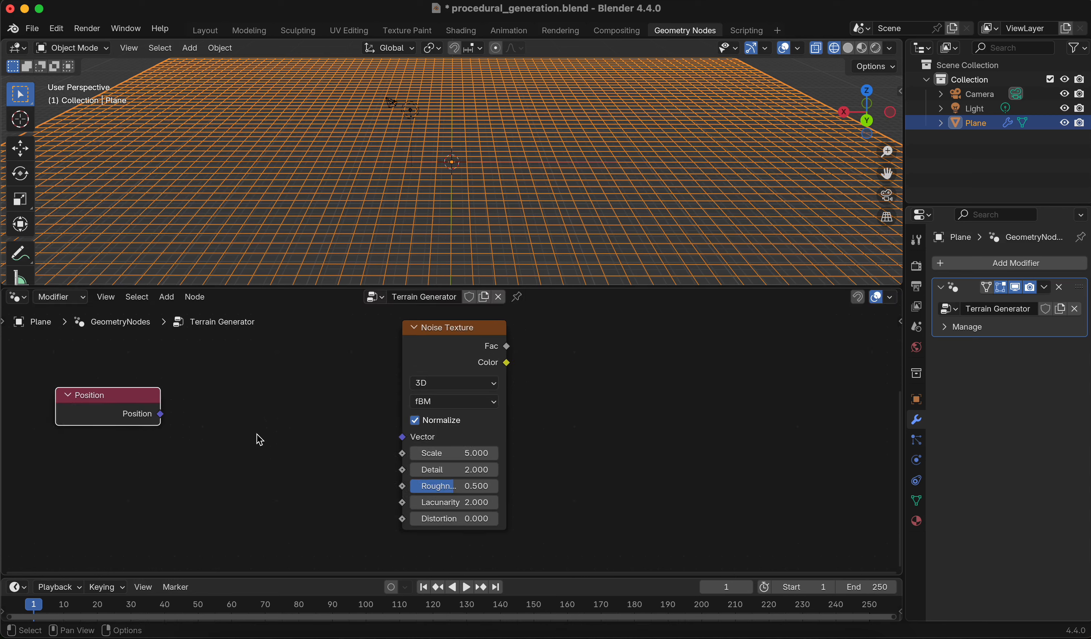
left_click_drag(162, 418, 402, 437)
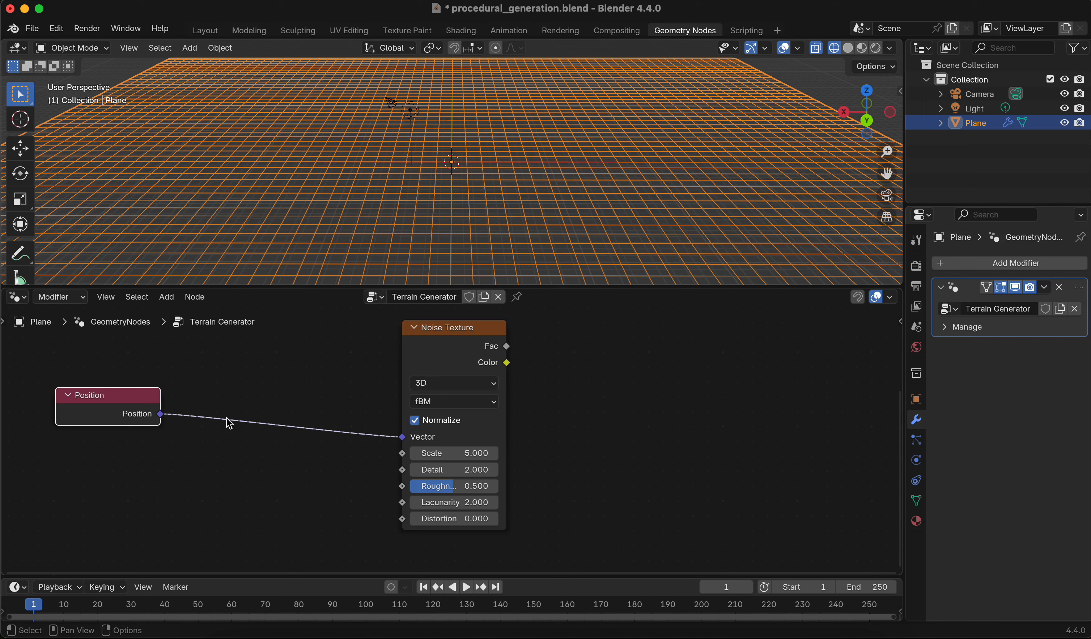
Switch the Noise Texture's dimensions to 2D and back to 3D
scroll(386, 435, "down", 1)
left_click(456, 392)
left_click(445, 435)
left_click(445, 389)
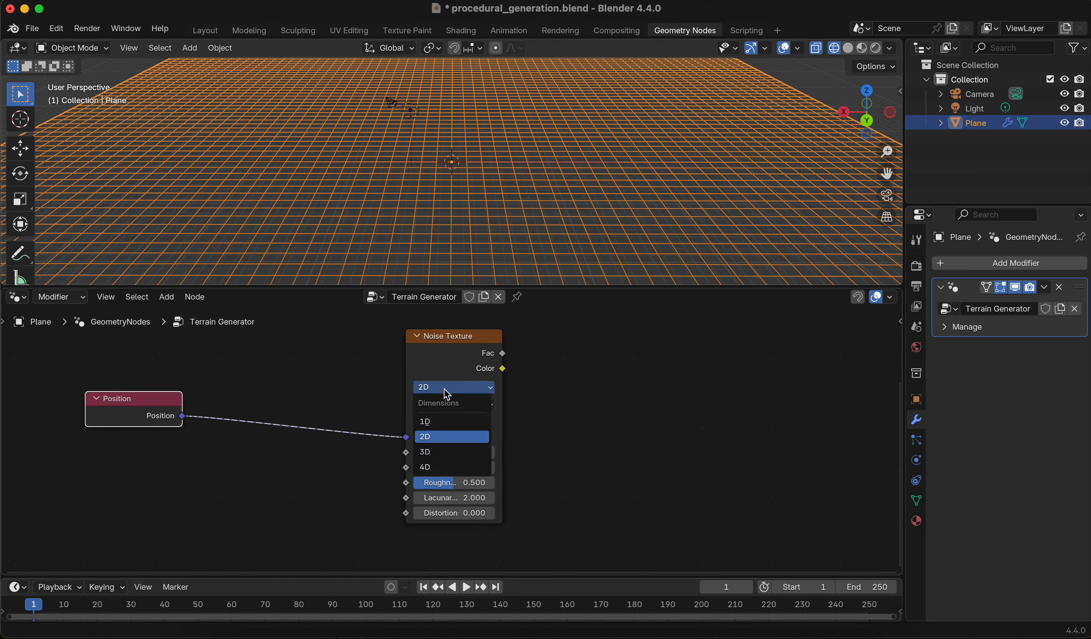
left_click(445, 451)
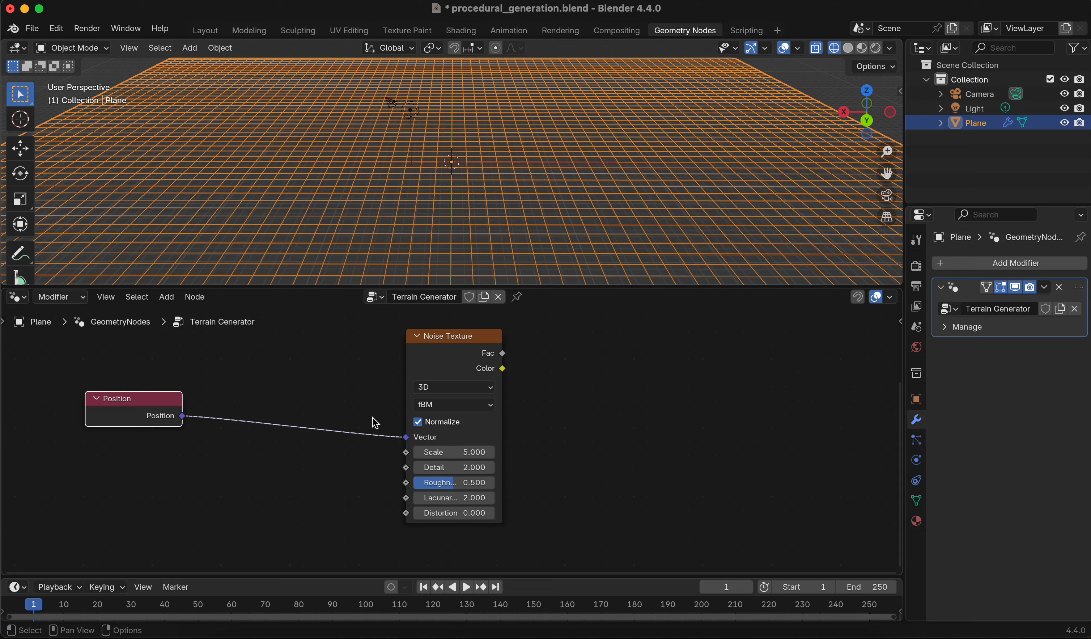
Disconnect the Position link from the Noise Texture's Vector input and move the Position node further left
left_click_drag(406, 437, 259, 440)
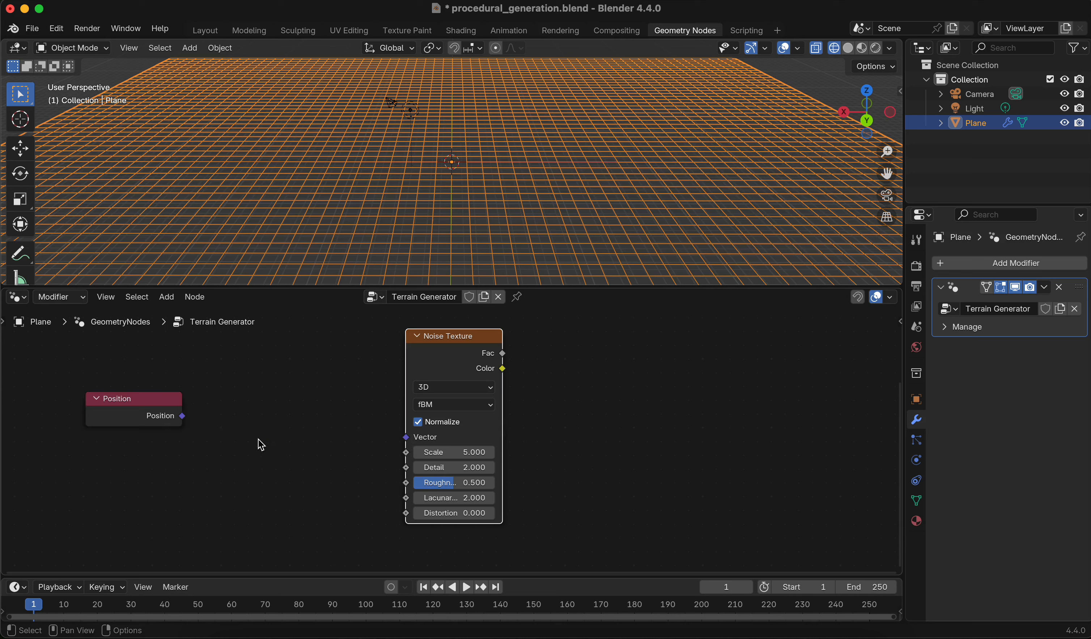
left_click_drag(180, 420, 101, 410)
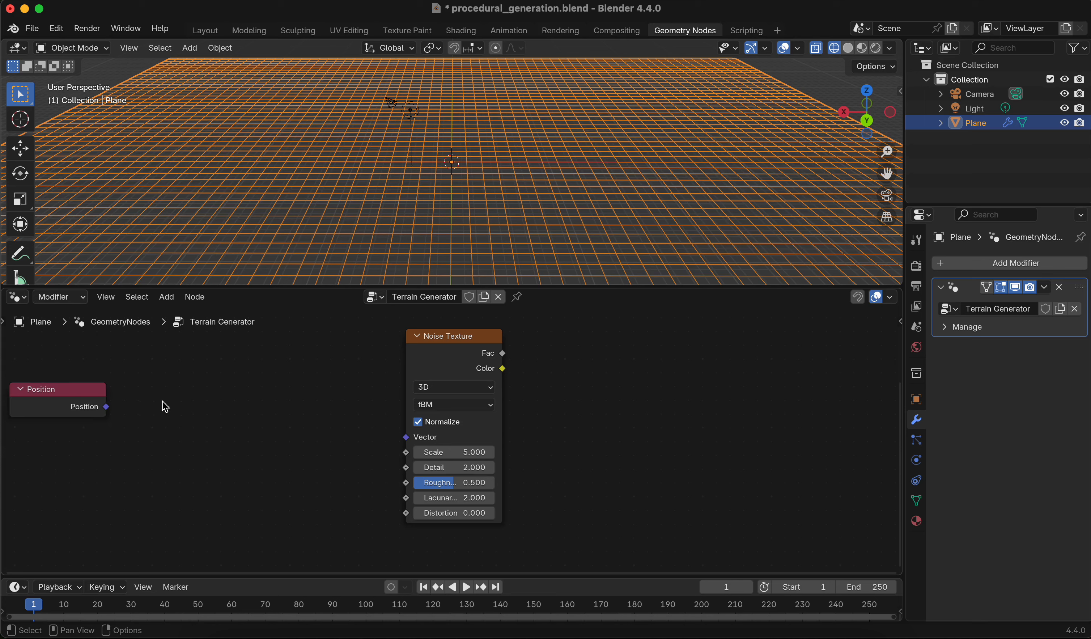
Add a Separate XYZ node and connect the Position output to its Vector input
key("shift+a")
type("separ")
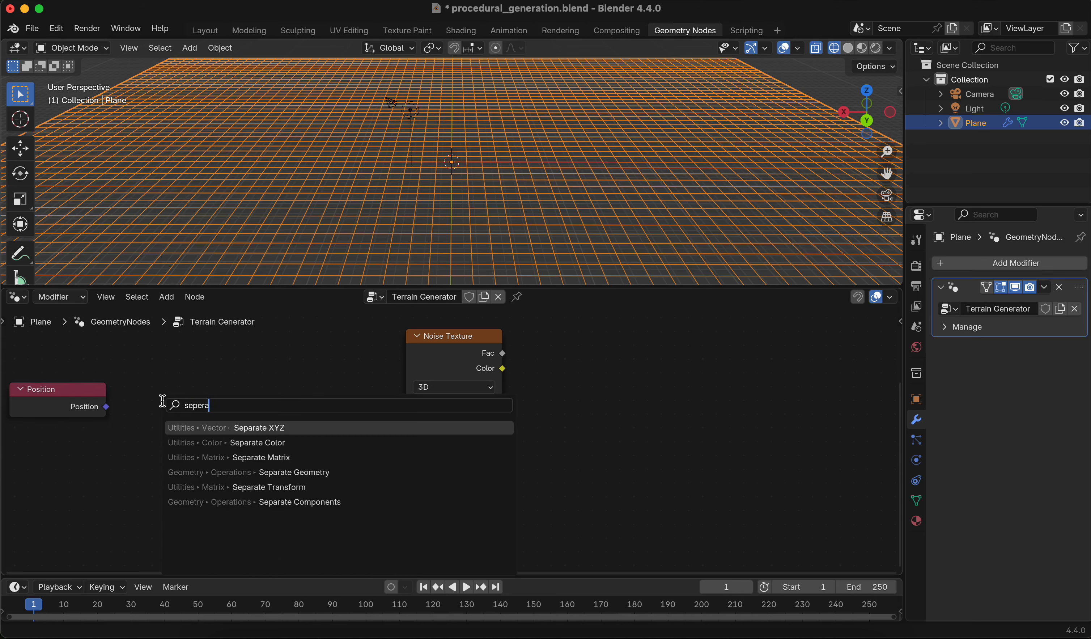
key("Return")
left_click(169, 376)
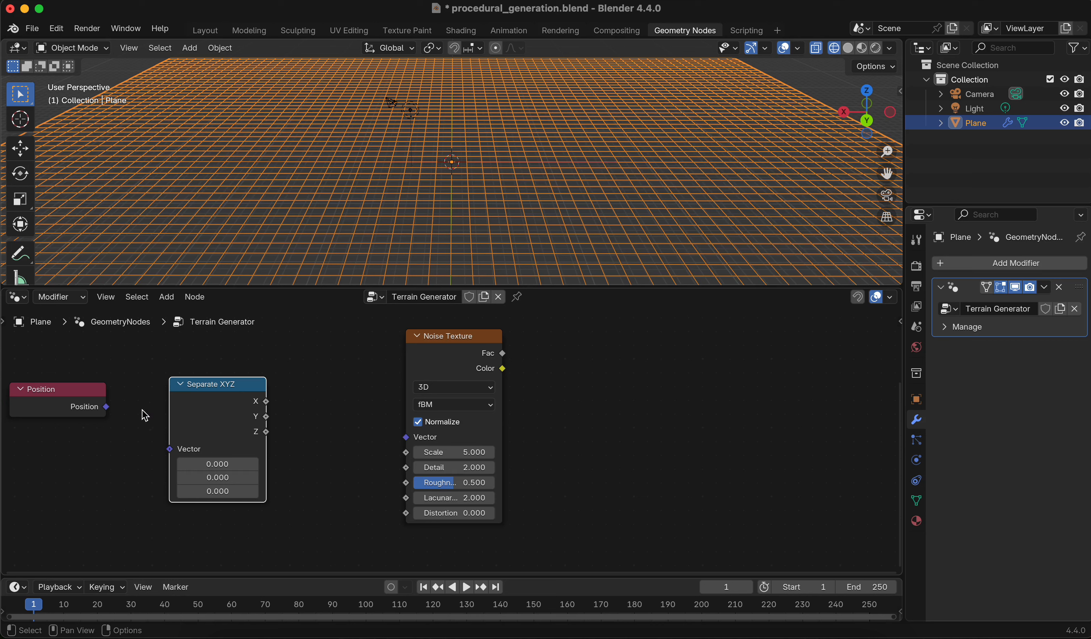
left_click_drag(112, 414, 169, 458)
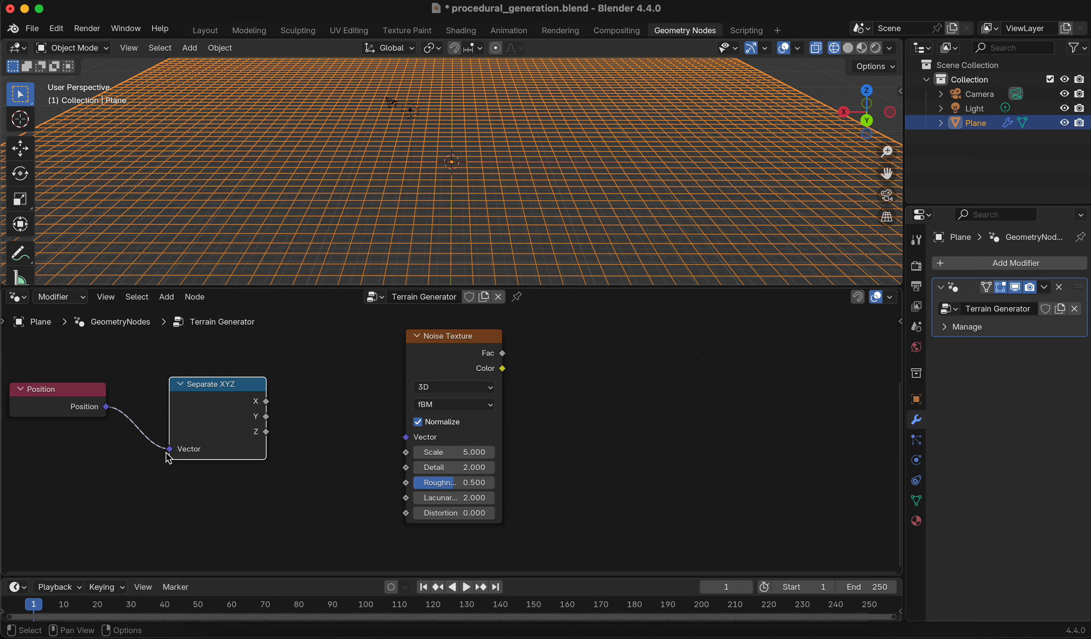
left_click_drag(209, 388, 149, 388)
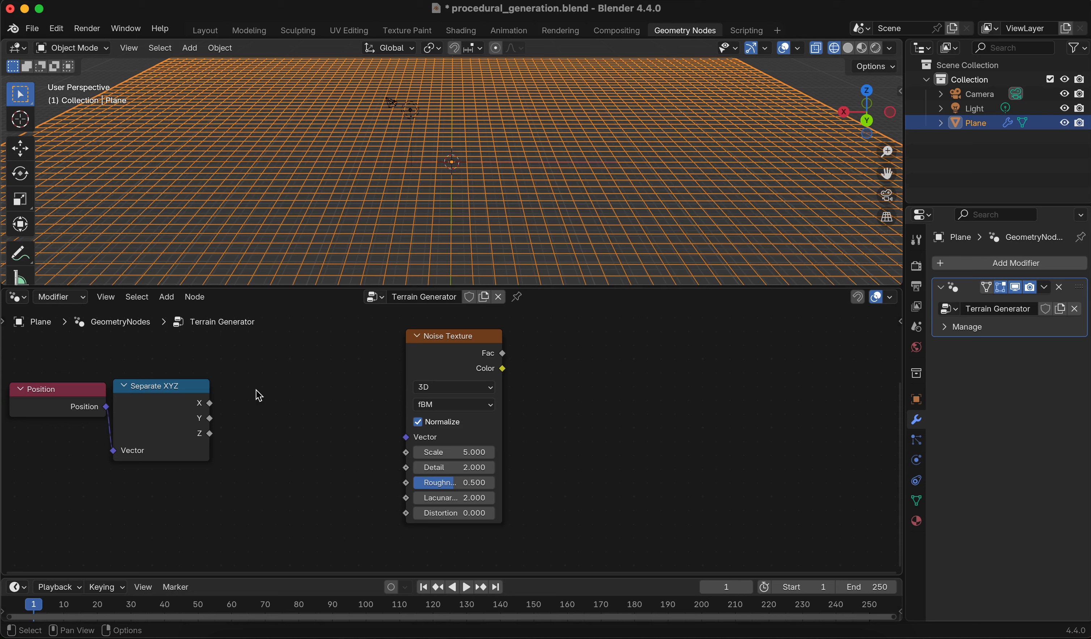
Add a Combine XYZ node between the Separate XYZ and Noise Texture nodes
key("shift+a")
type("combi")
key("Return")
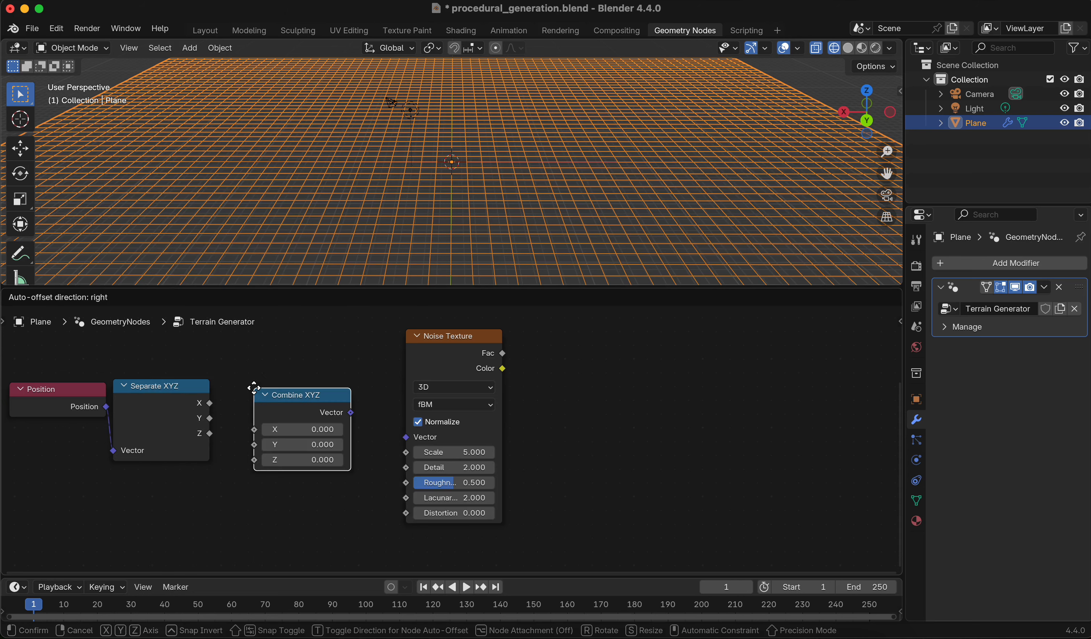
left_click(249, 384)
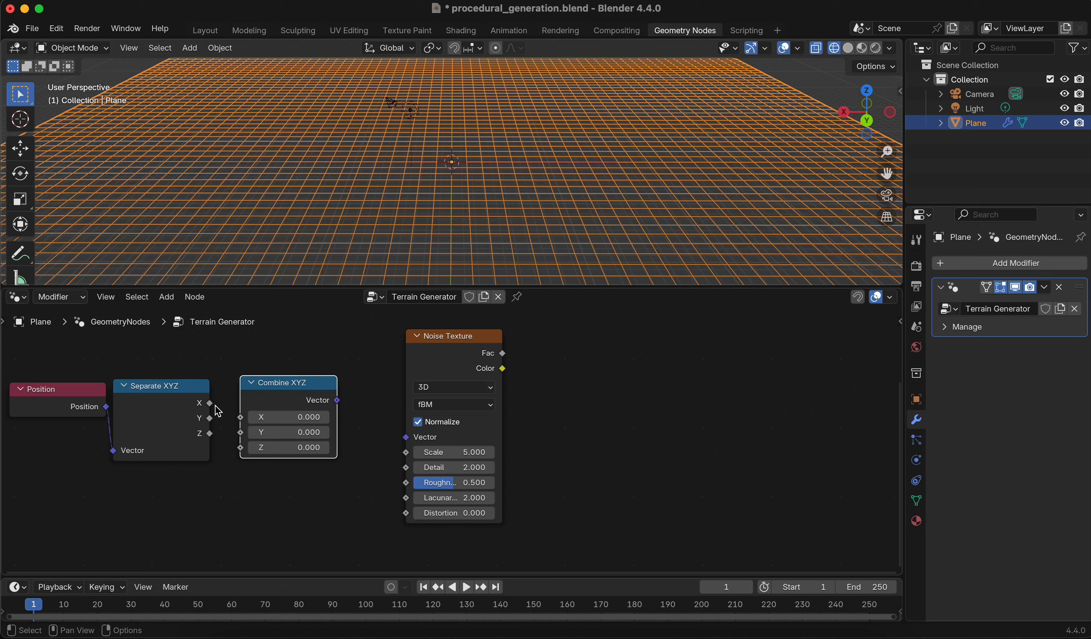
Connect Separate XYZ's X and Y outputs to Combine XYZ, and Combine XYZ's Vector to the Noise Texture's Vector
left_click_drag(211, 404, 240, 433)
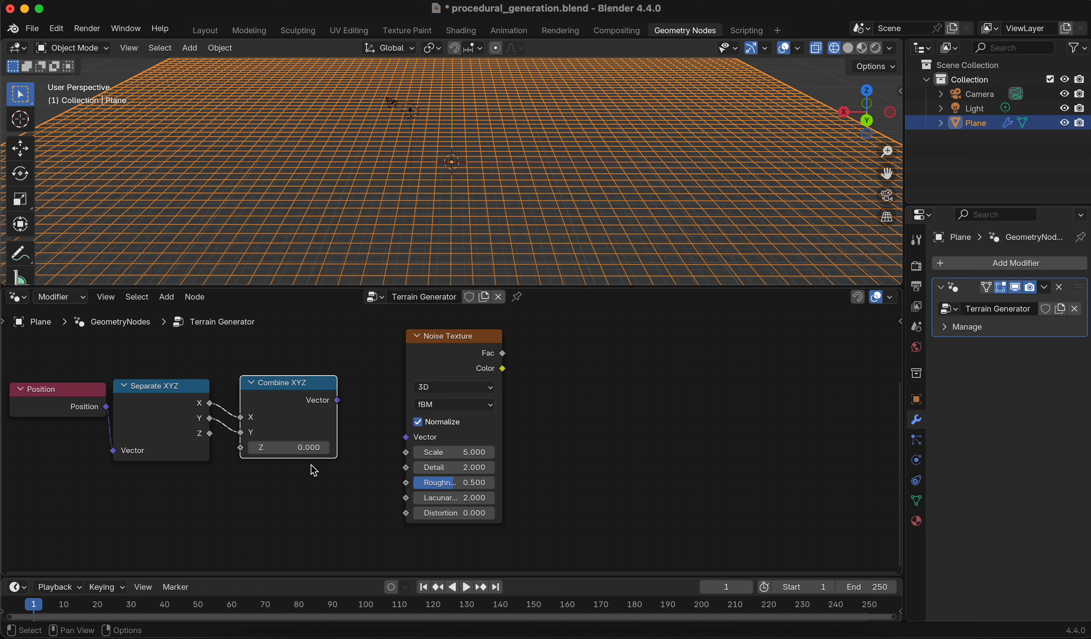
left_click_drag(337, 400, 403, 441)
Add a Separate Color node beside the Noise Texture and connect the noise Color output to it
middle_click_drag(366, 455, 311, 462)
scroll(493, 441, "down", 2)
middle_click_drag(530, 417, 368, 420)
scroll(424, 424, "down", 3)
scroll(399, 446, "up", 5)
middle_click_drag(331, 458, 331, 420)
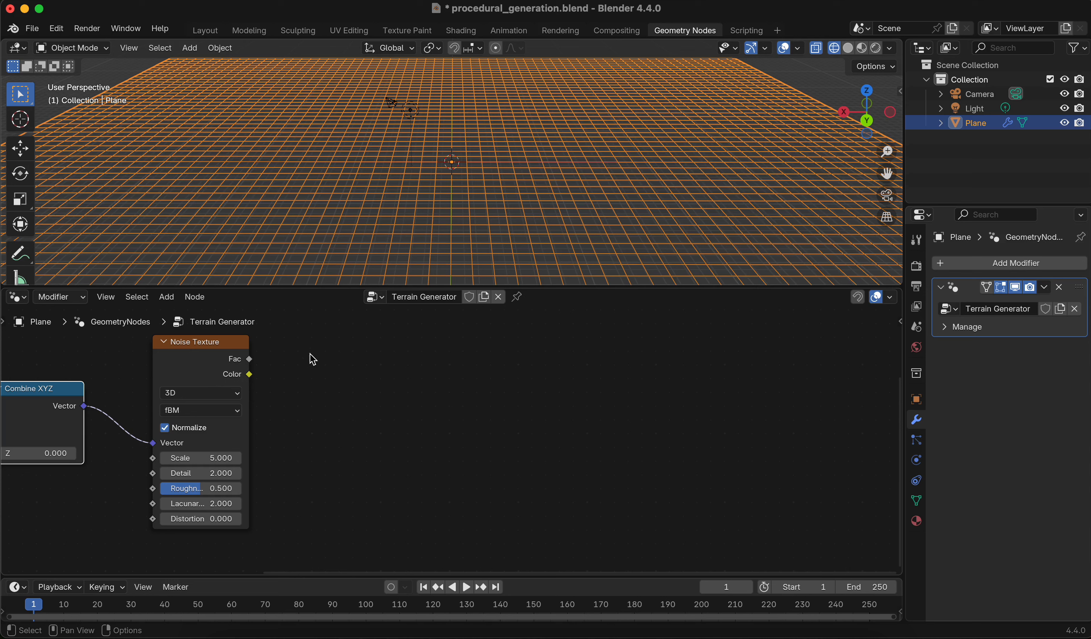
scroll(342, 184, "down", 1)
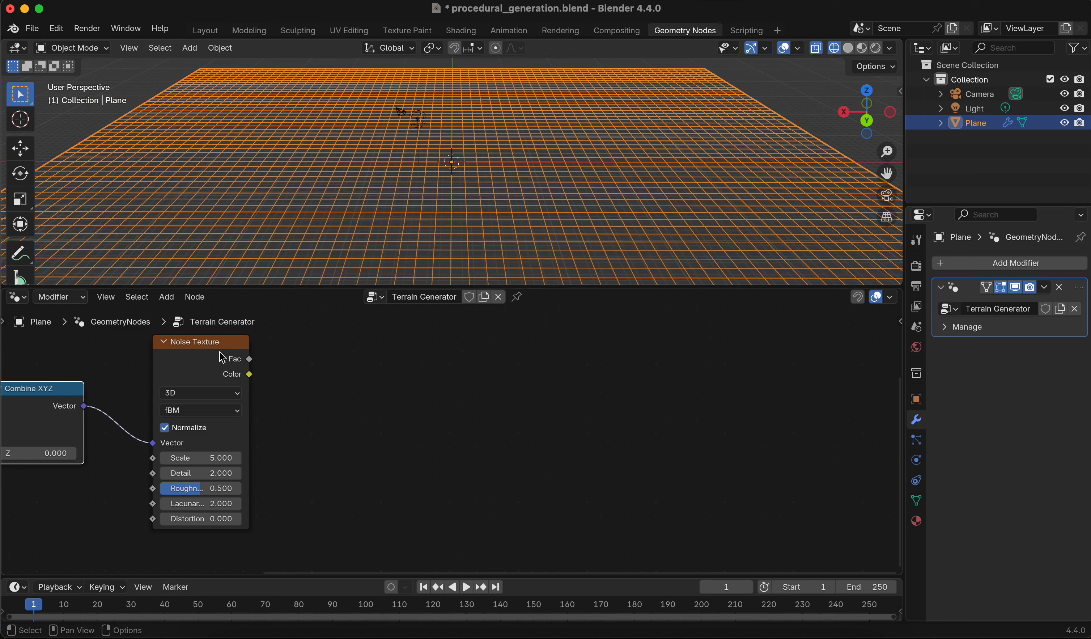
mouse_move(235, 386)
key("shift+a")
mouse_move(313, 367)
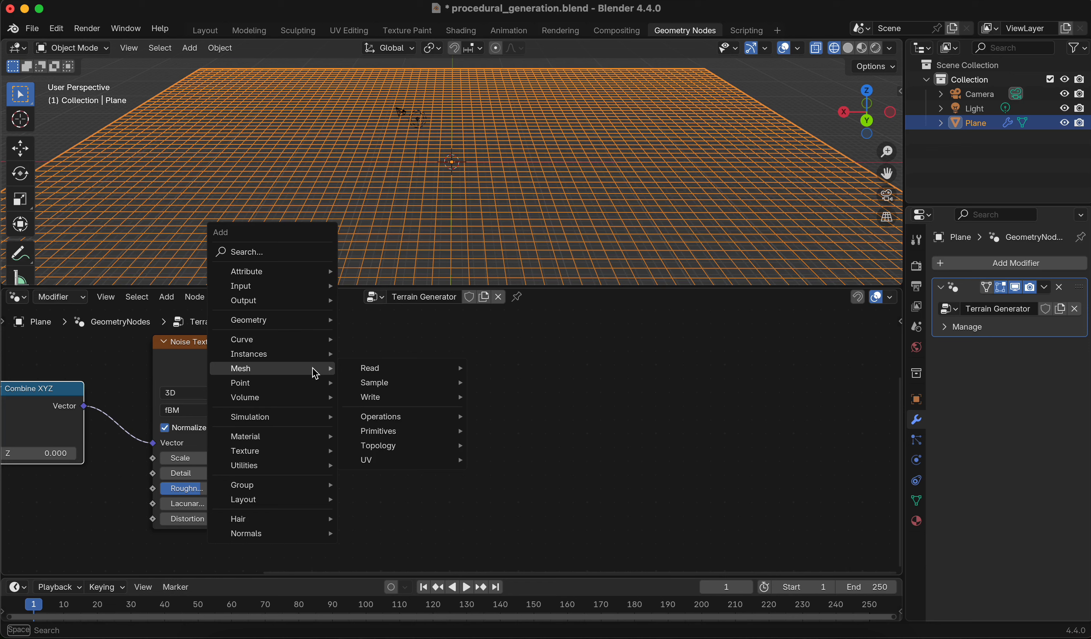
type("sepera")
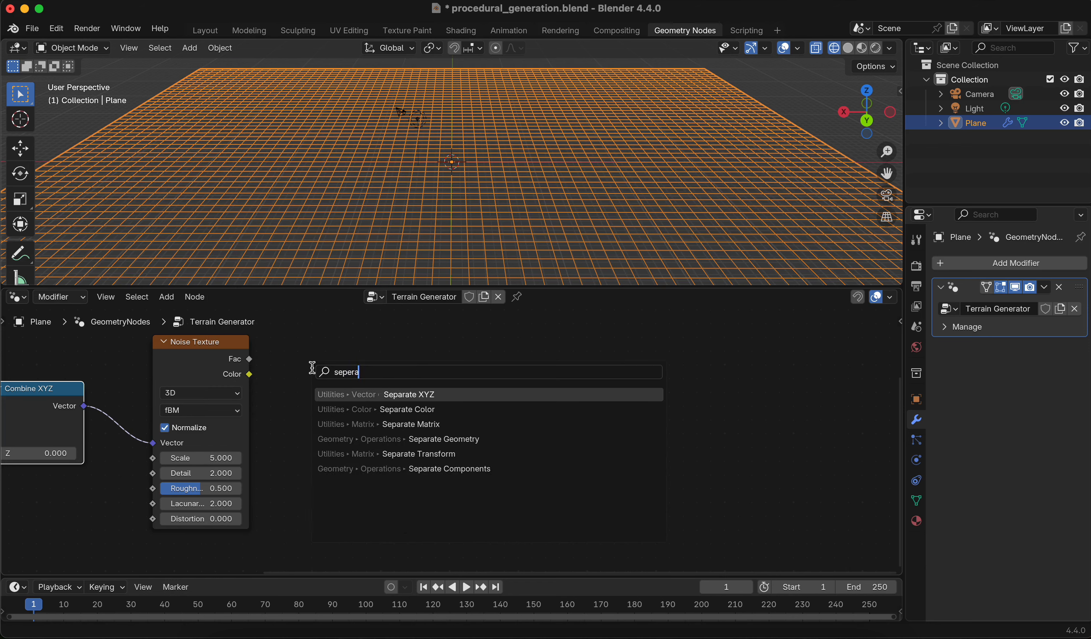
key("Down")
key("Return")
left_click(315, 373)
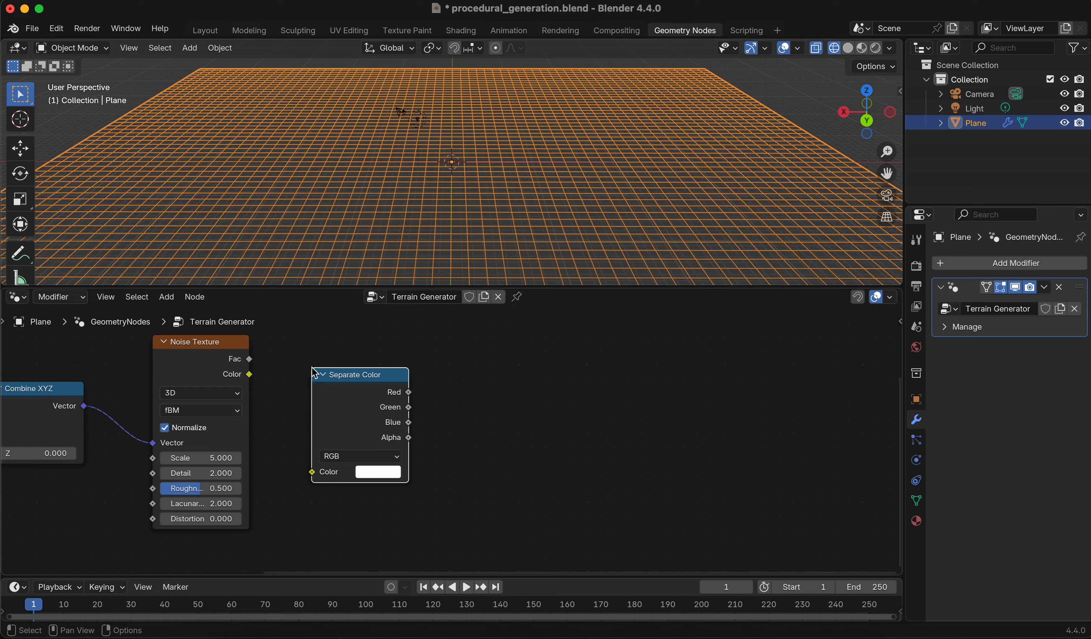
left_click_drag(250, 374, 312, 471)
left_click_drag(344, 373, 326, 344)
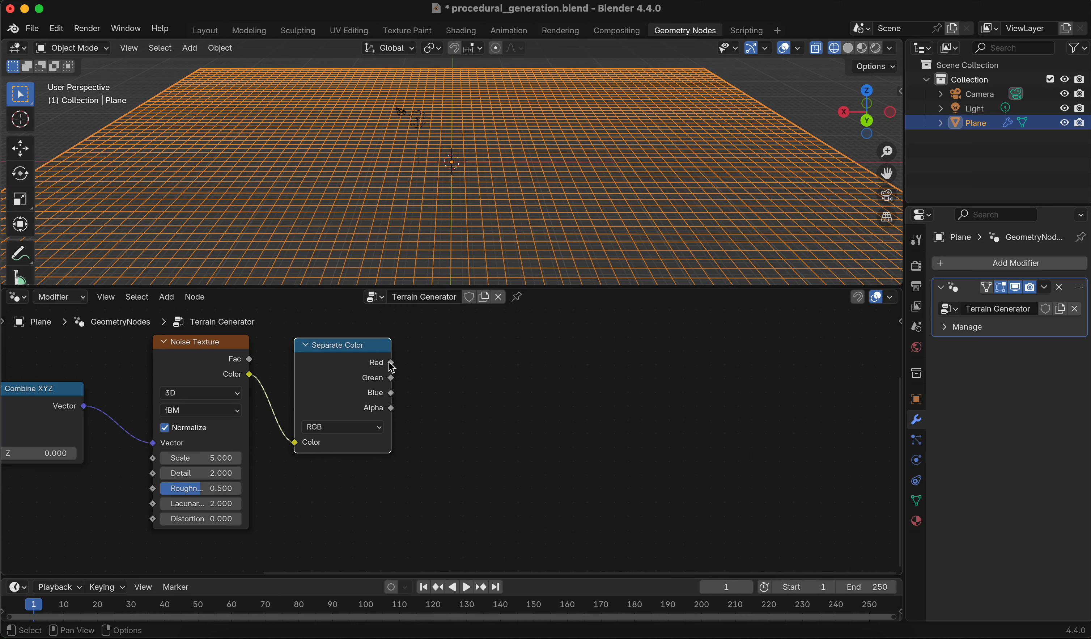
left_click_drag(392, 363, 512, 361)
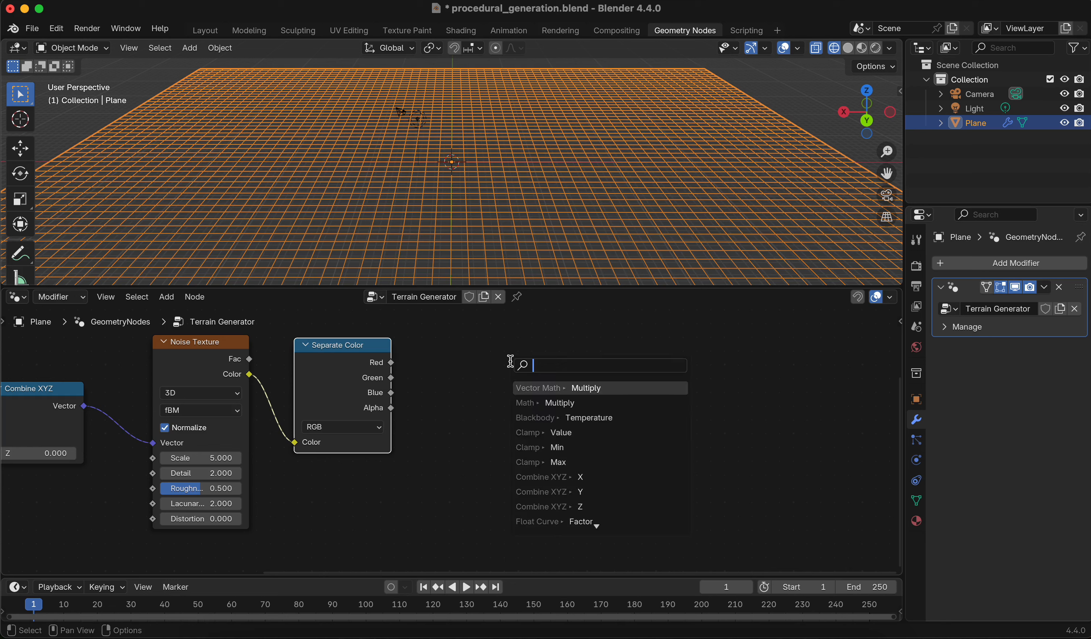
middle_click_drag(495, 367, 392, 401)
scroll(424, 377, "down", 1)
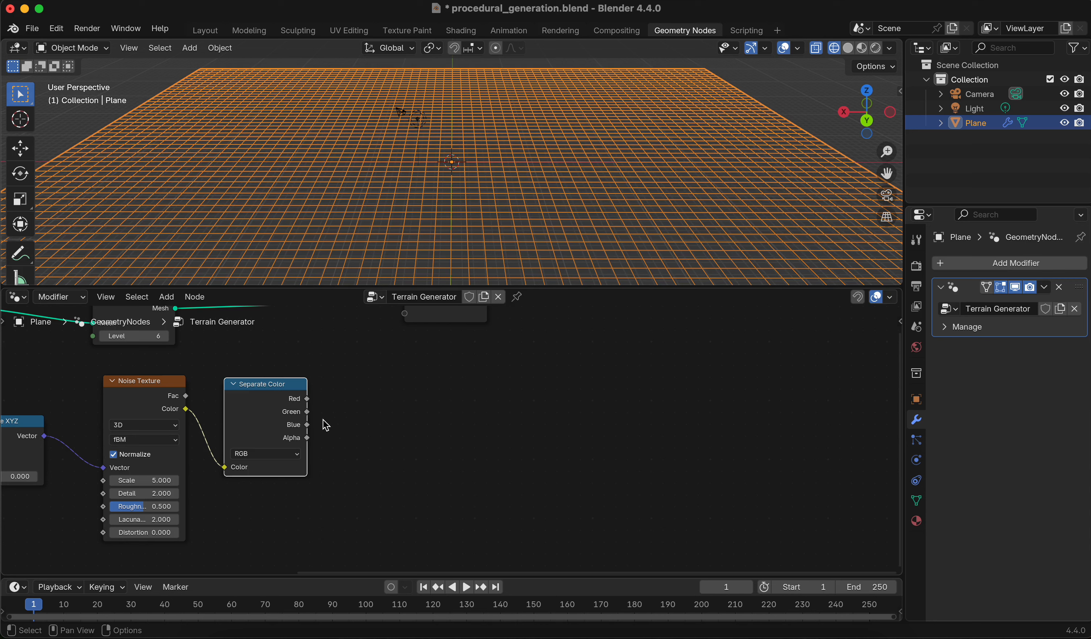
scroll(424, 465, "down", 2)
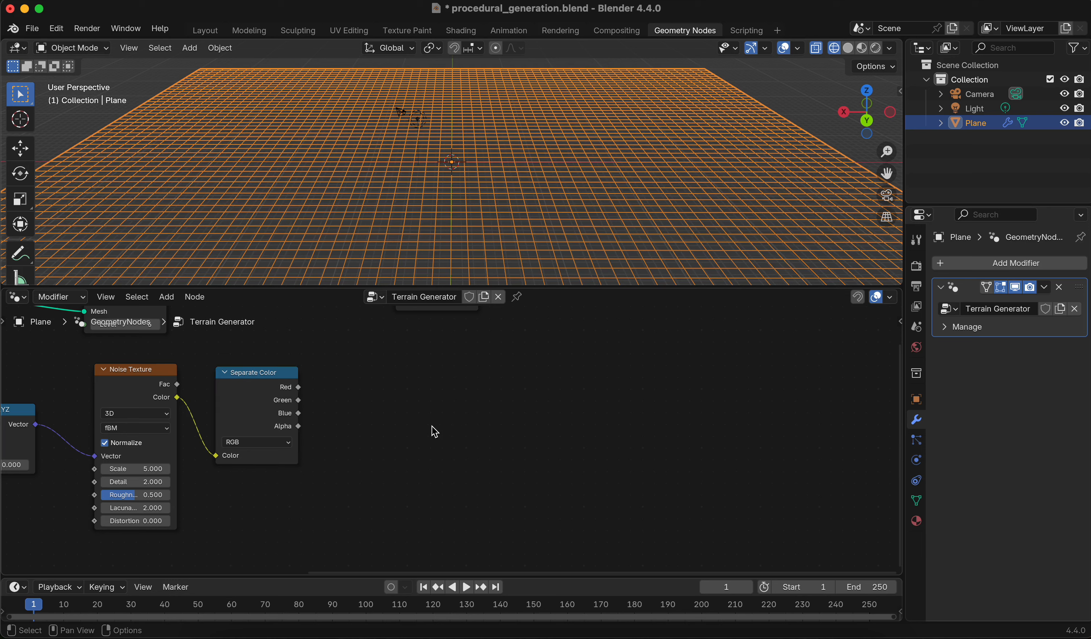
Add a second Position input node below the Separate Color node
key("shift+a")
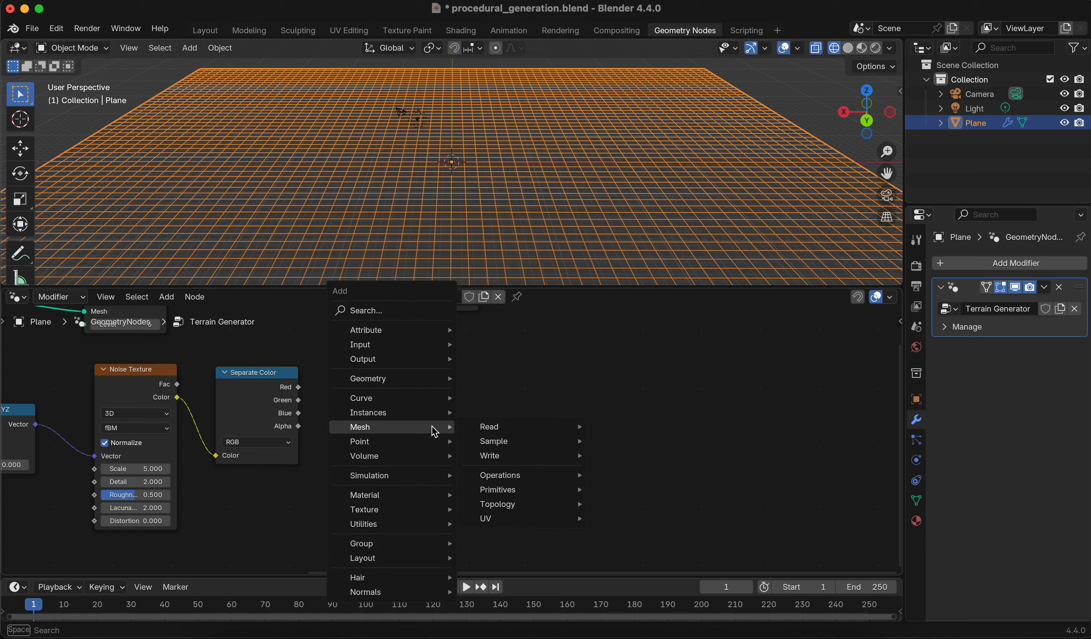
type("posit")
key("Return")
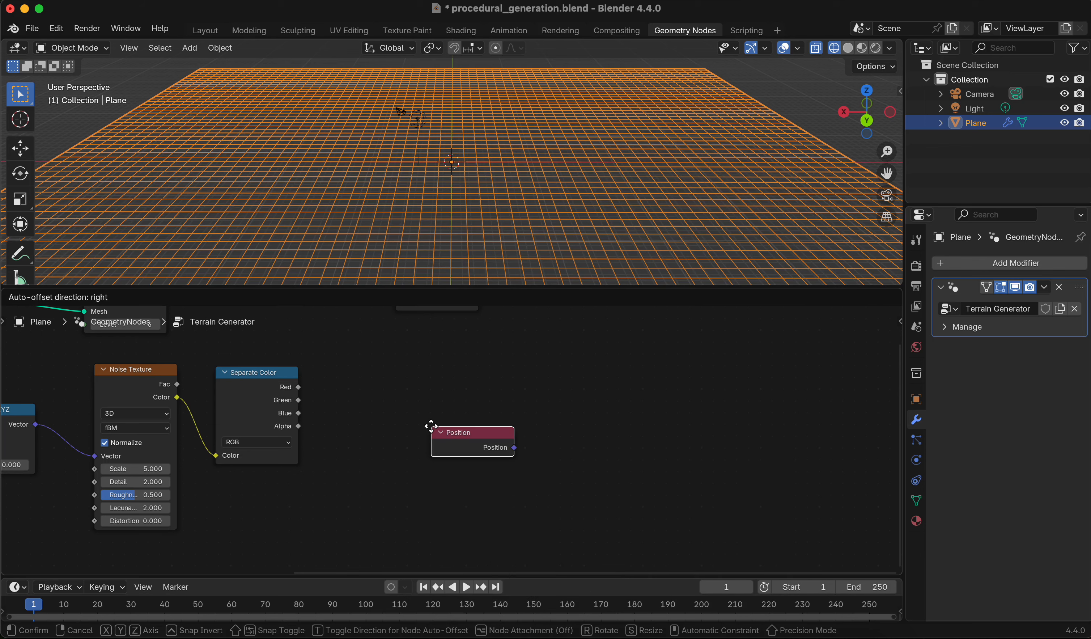
left_click(354, 451)
left_click_drag(419, 456, 424, 473)
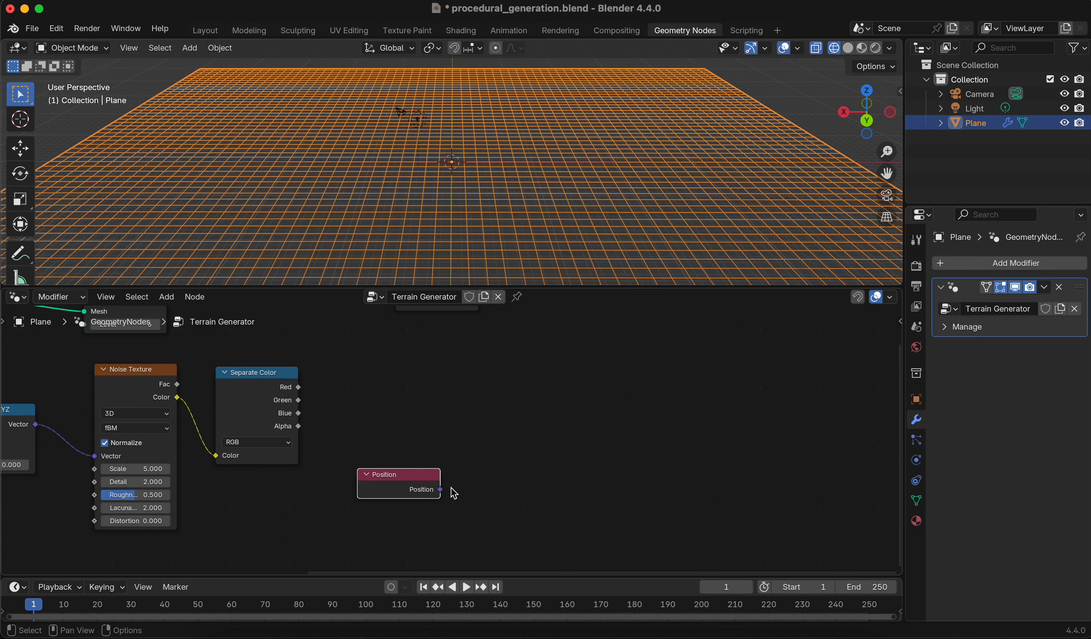
Add another Separate XYZ node and connect the new Position output to its Vector input
key("shift+a")
type("sseper")
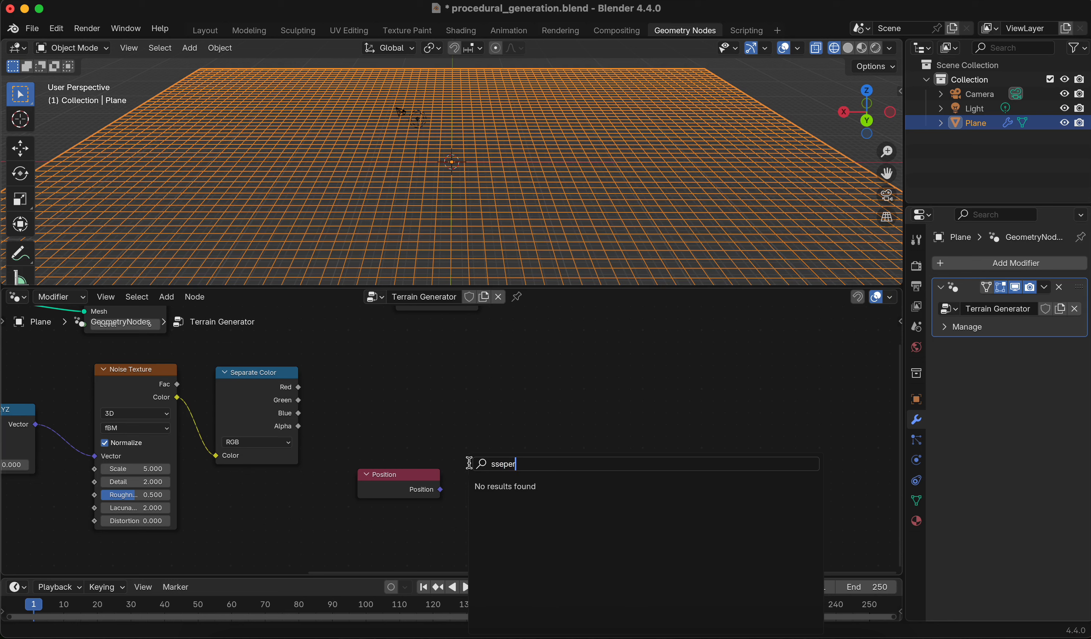
key("BackSpace")
key("BackSpace")
key("BackSpace")
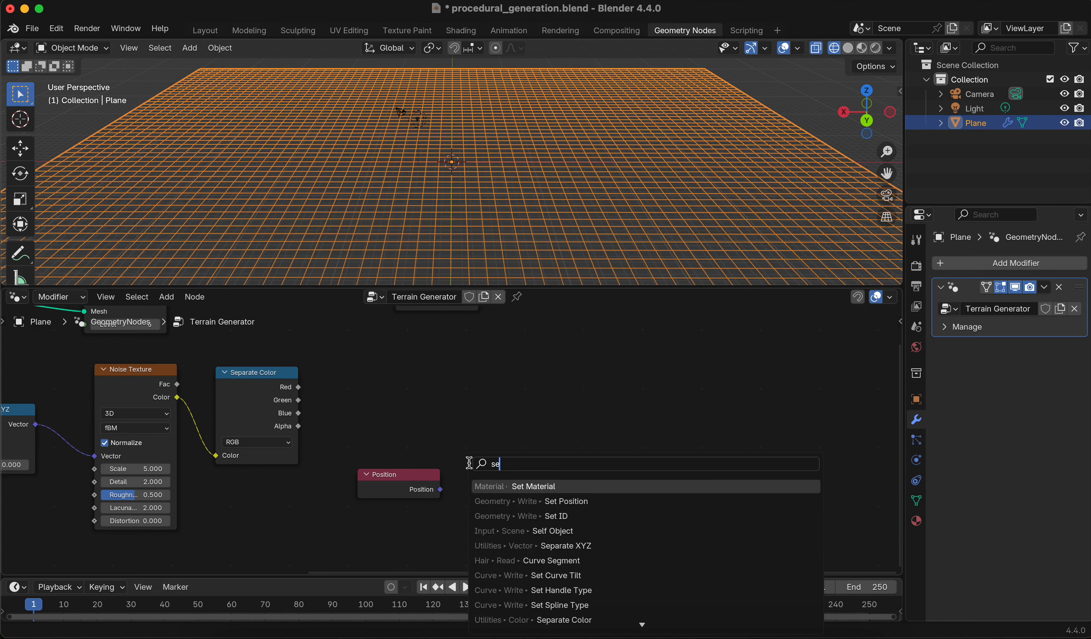
type("epe")
key("BackSpace")
type("a")
key("Return")
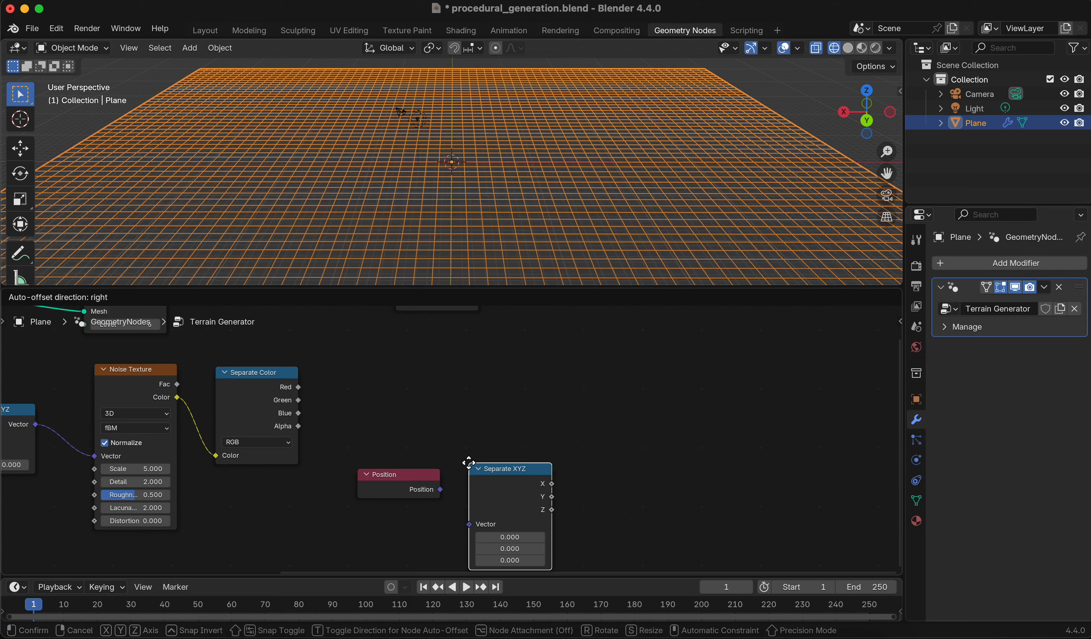
left_click(468, 462)
left_click_drag(440, 489, 461, 513)
left_click_drag(417, 474, 417, 523)
left_click_drag(478, 492, 475, 507)
Add a second Combine XYZ node above the new Separate XYZ node
middle_click_drag(598, 424, 461, 415)
middle_click_drag(405, 435, 365, 436)
key("shift+a")
type("combin")
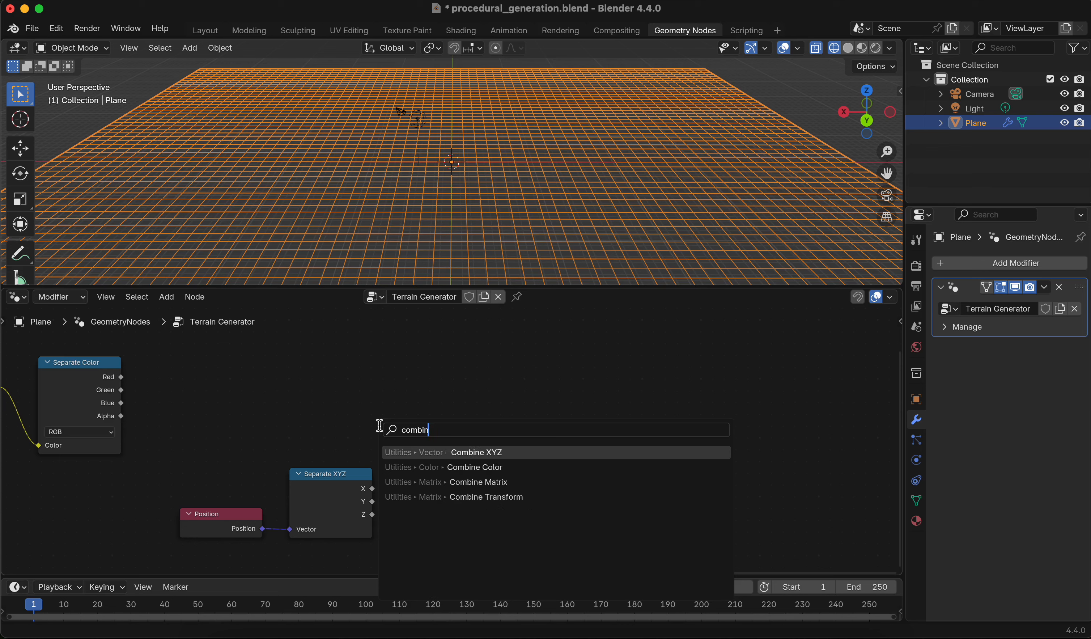
key("Return")
left_click(380, 354)
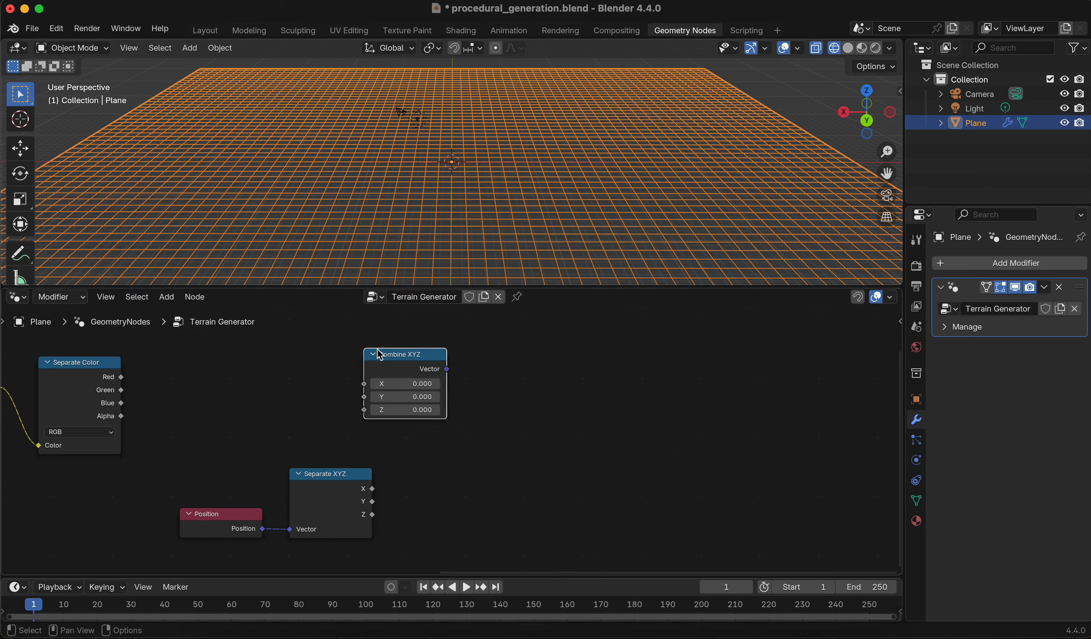
Wire the second Combine XYZ: X and Y from the new Separate XYZ, Z from Separate Color's Red output
left_click_drag(221, 462, 359, 536)
left_click_drag(322, 492, 237, 500)
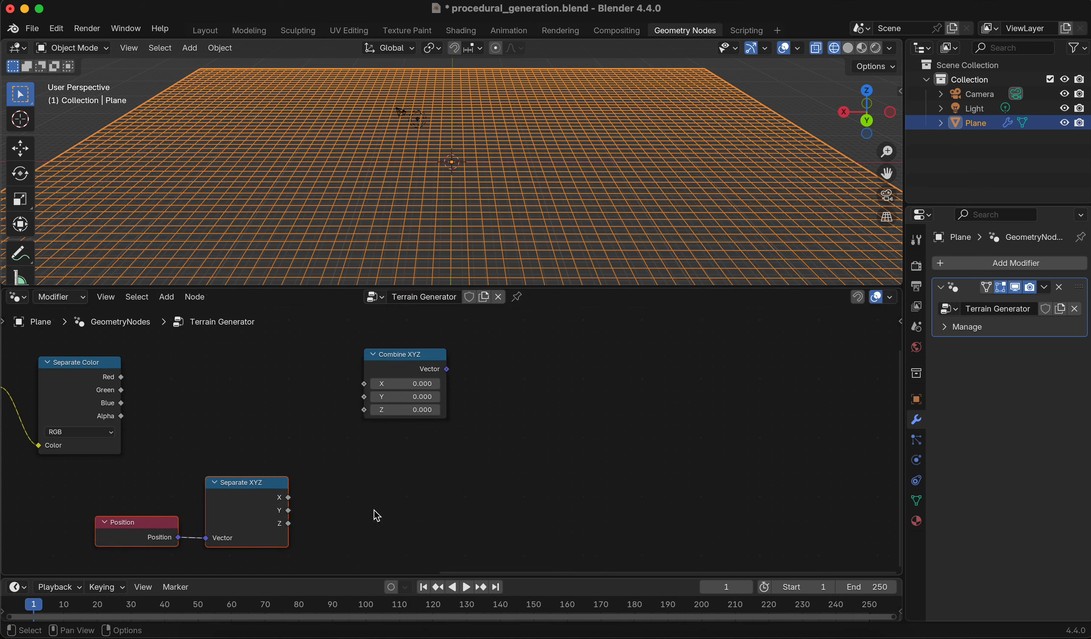
left_click(375, 513)
middle_click_drag(383, 496, 488, 456)
left_click_drag(393, 457, 468, 357)
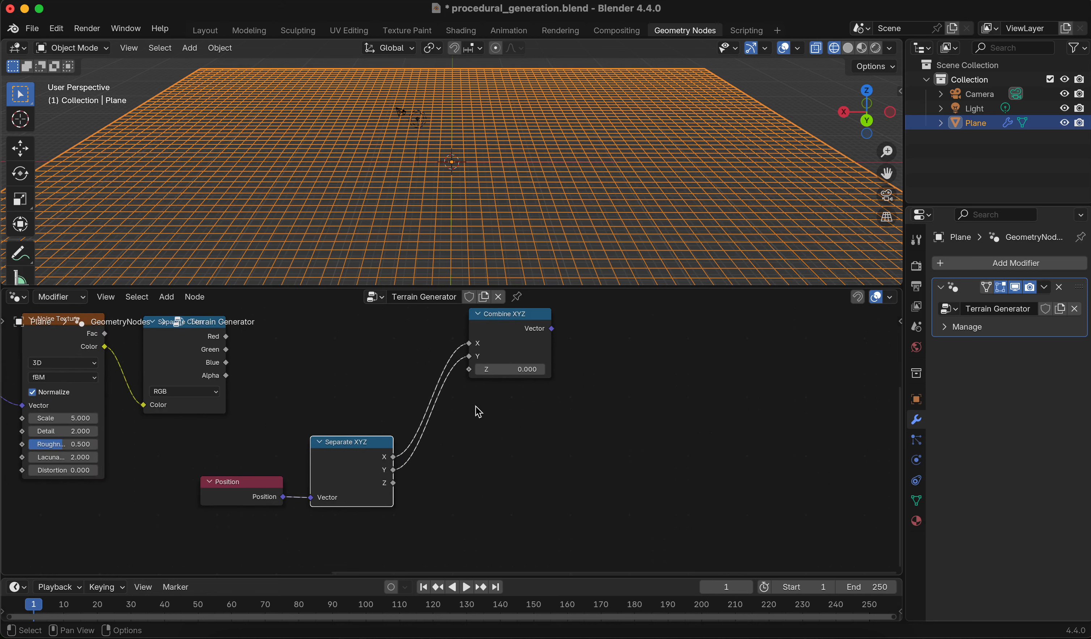
middle_click_drag(486, 413, 525, 444)
left_click_drag(270, 369, 509, 401)
Rearrange the nodes to tidy the layout of the node tree
middle_click_drag(529, 435, 487, 486)
scroll(564, 466, "down", 1)
left_click_drag(394, 337, 798, 340)
scroll(767, 379, "down", 1)
middle_click_drag(766, 379, 709, 391)
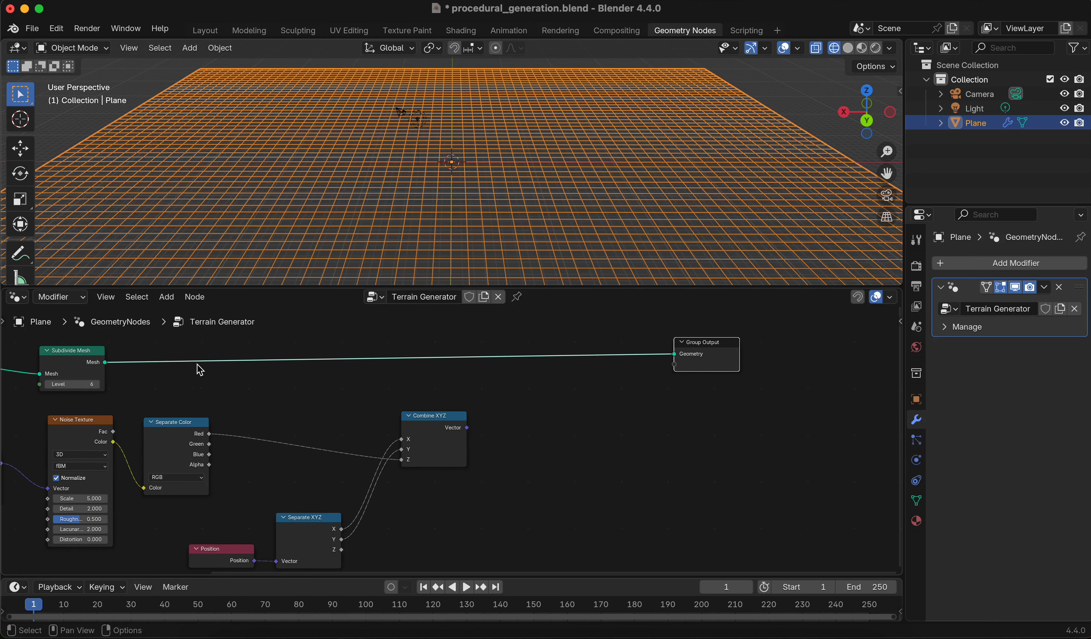
left_click_drag(67, 350, 69, 339)
middle_click_drag(477, 396, 414, 389)
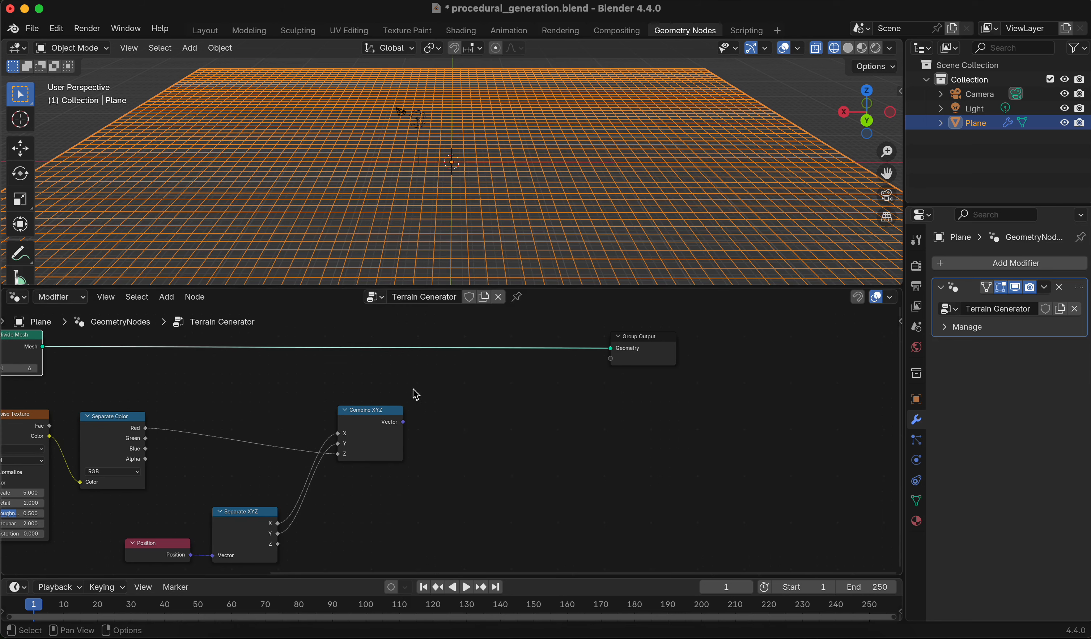
scroll(463, 418, "up", 1)
middle_click_drag(512, 414, 567, 478)
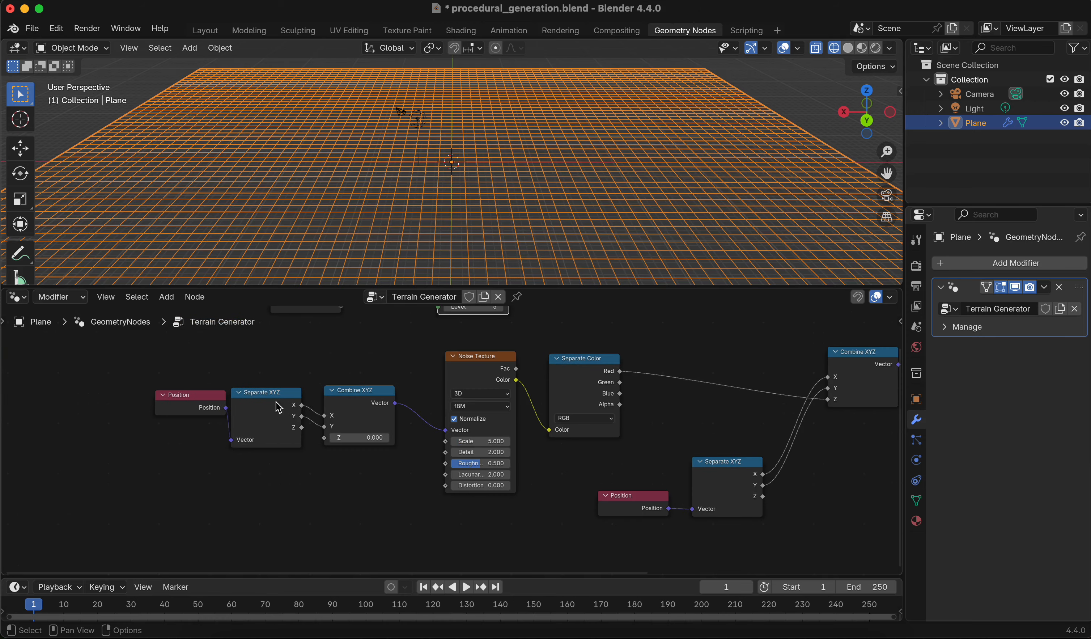
middle_click_drag(669, 400, 138, 395)
middle_click_drag(347, 410, 439, 468)
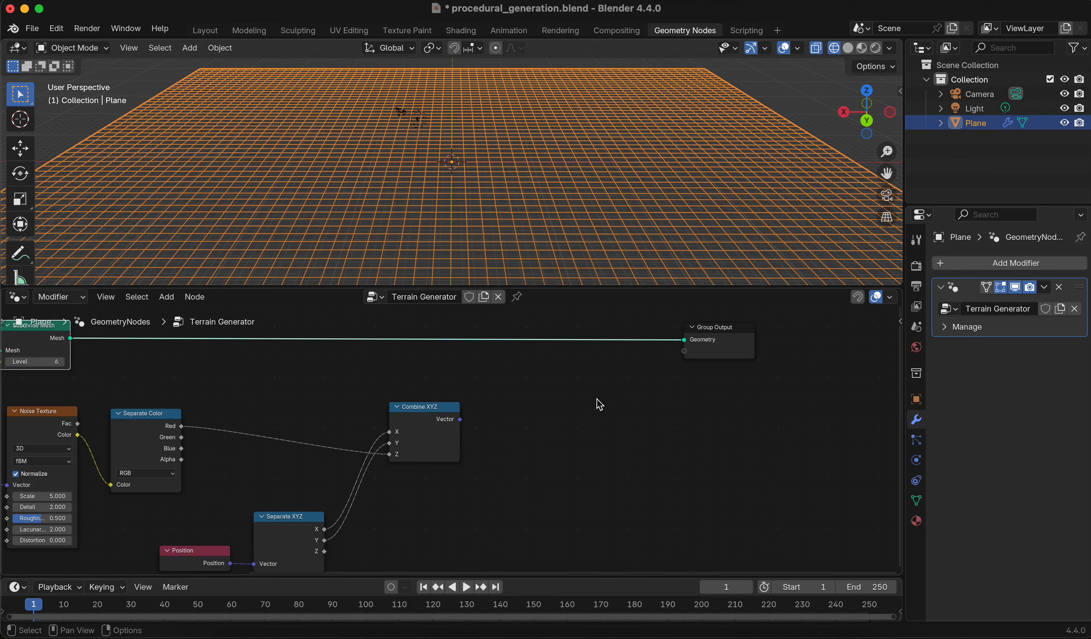
middle_click_drag(596, 400, 609, 420)
middle_click_drag(447, 422, 549, 343)
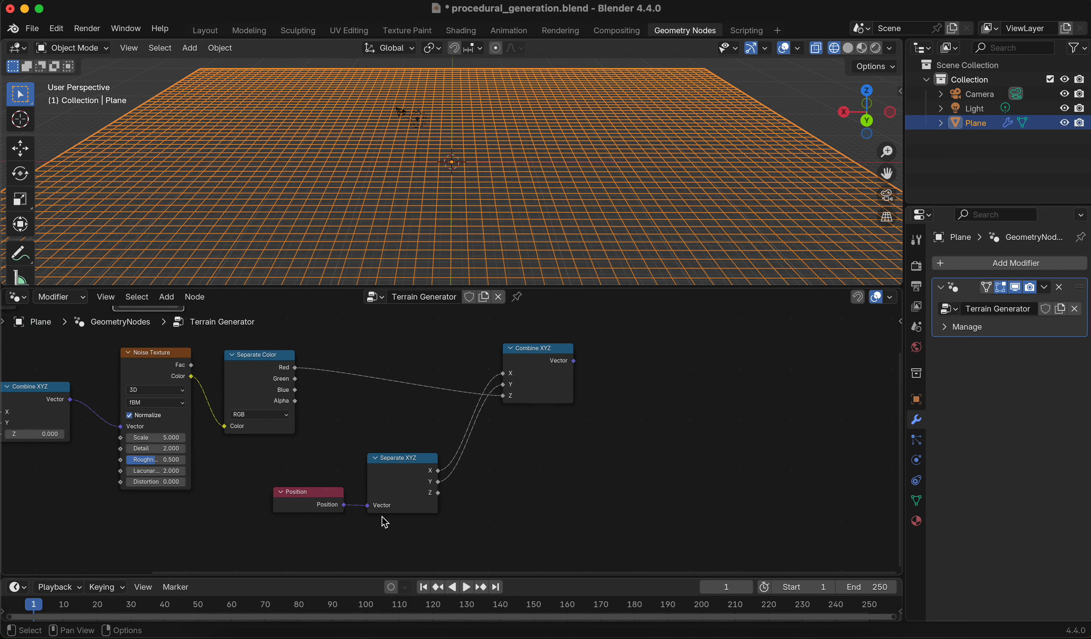
Add a Set Position node and insert it on the geometry link just before the Group Output
left_click_drag(298, 523, 630, 344)
left_click(680, 379)
middle_click_drag(661, 378, 575, 426)
left_click_drag(708, 368, 871, 349)
middle_click_drag(657, 444, 772, 420)
middle_click_drag(679, 395, 571, 419)
left_click(532, 334)
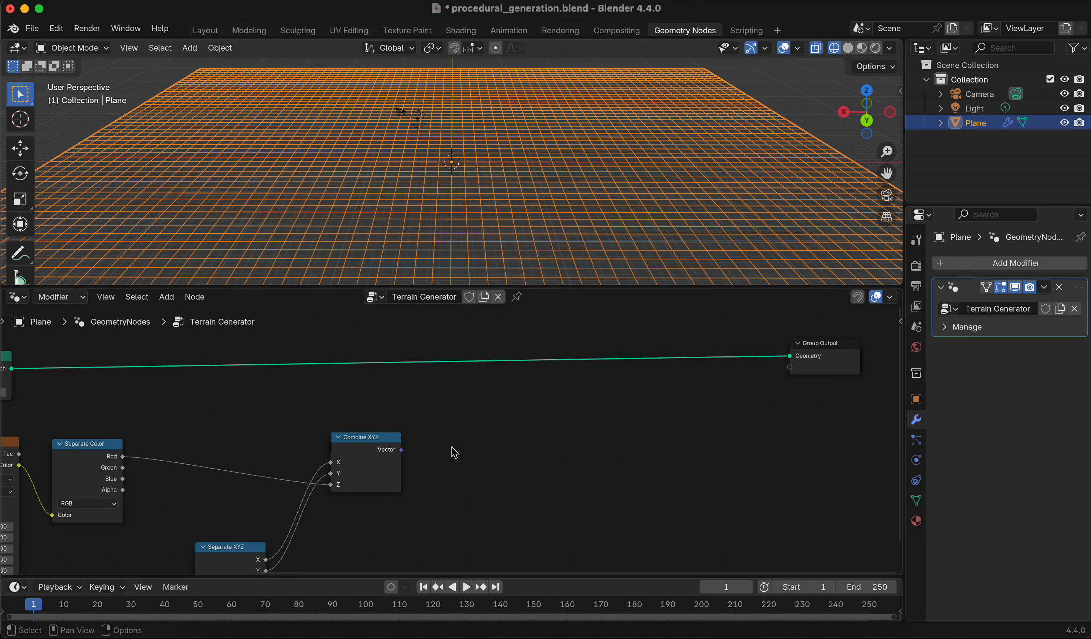
middle_click_drag(378, 462, 523, 422)
scroll(531, 412, "up", 2)
scroll(470, 409, "up", 1)
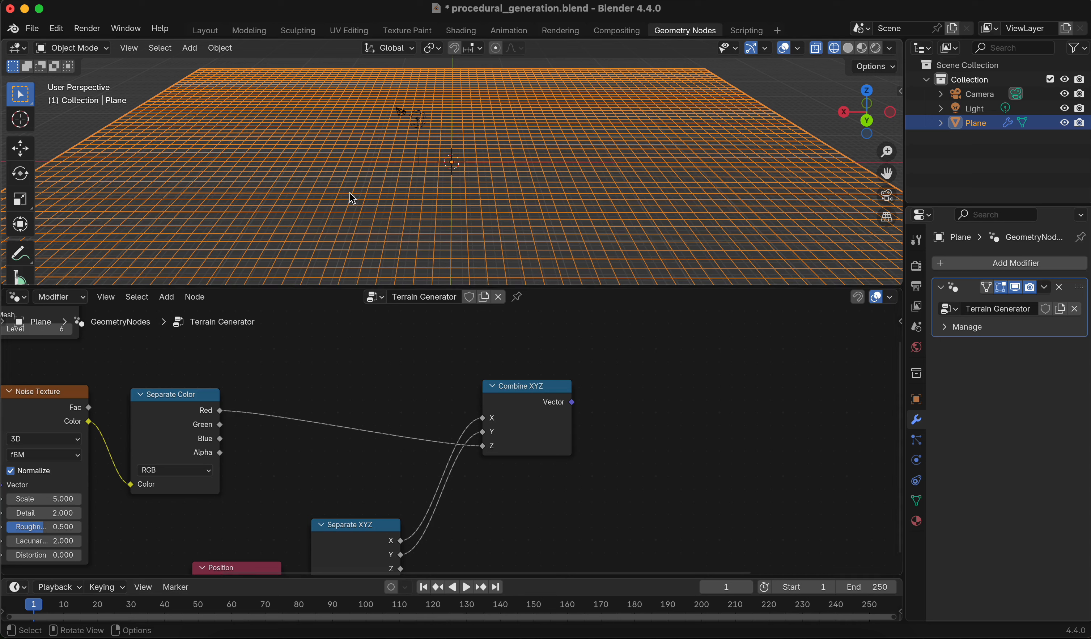
middle_click_drag(649, 364, 453, 387)
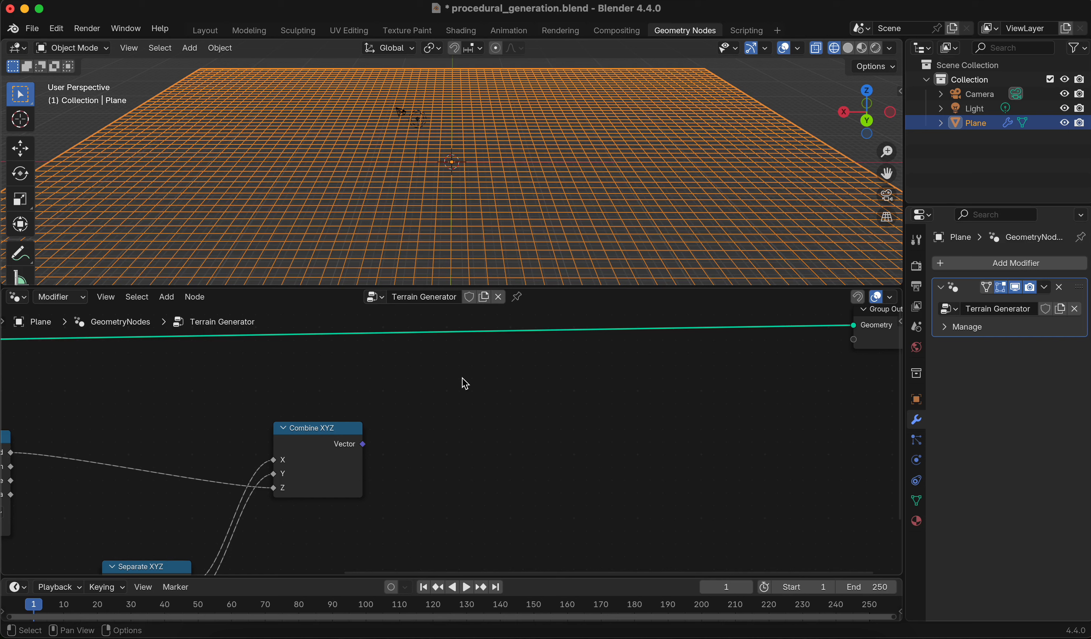
key("shift+a")
mouse_move(465, 381)
type("set posi")
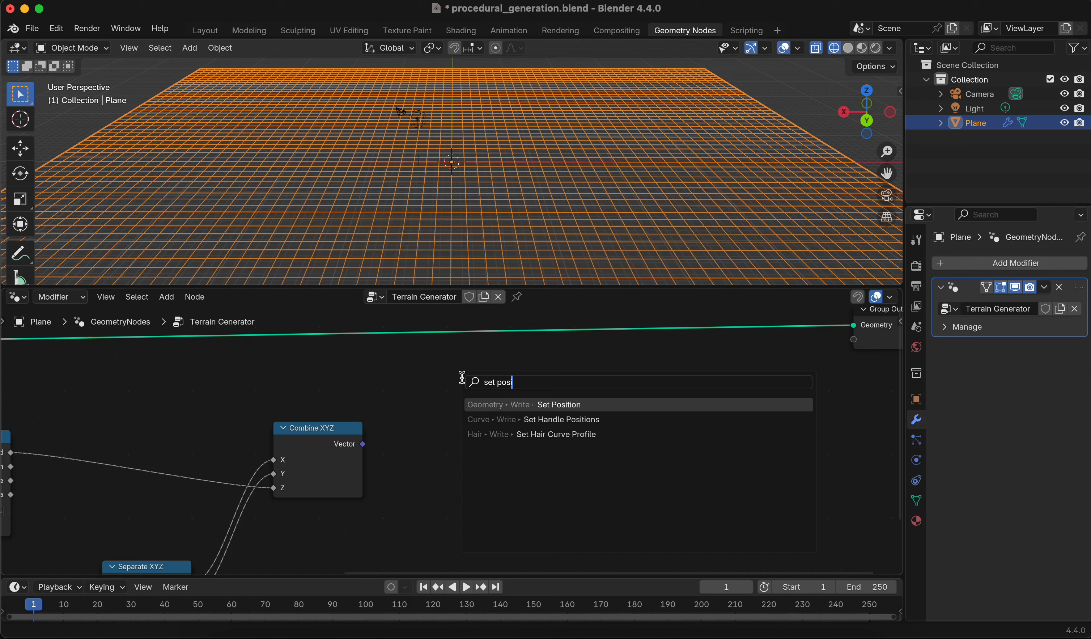
key("Return")
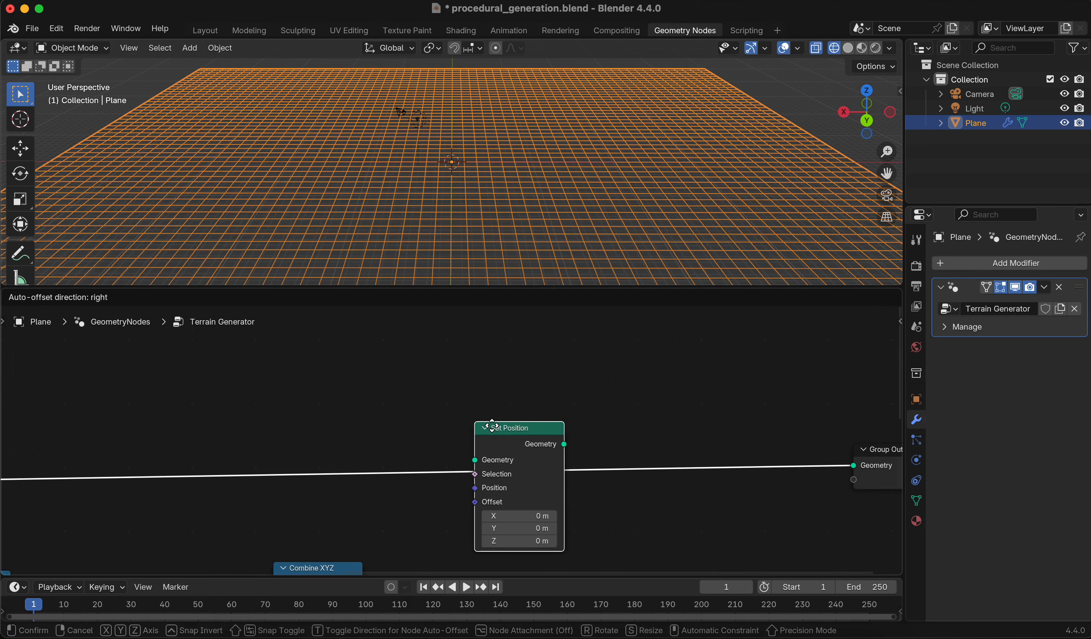
left_click(494, 443)
left_click(466, 419)
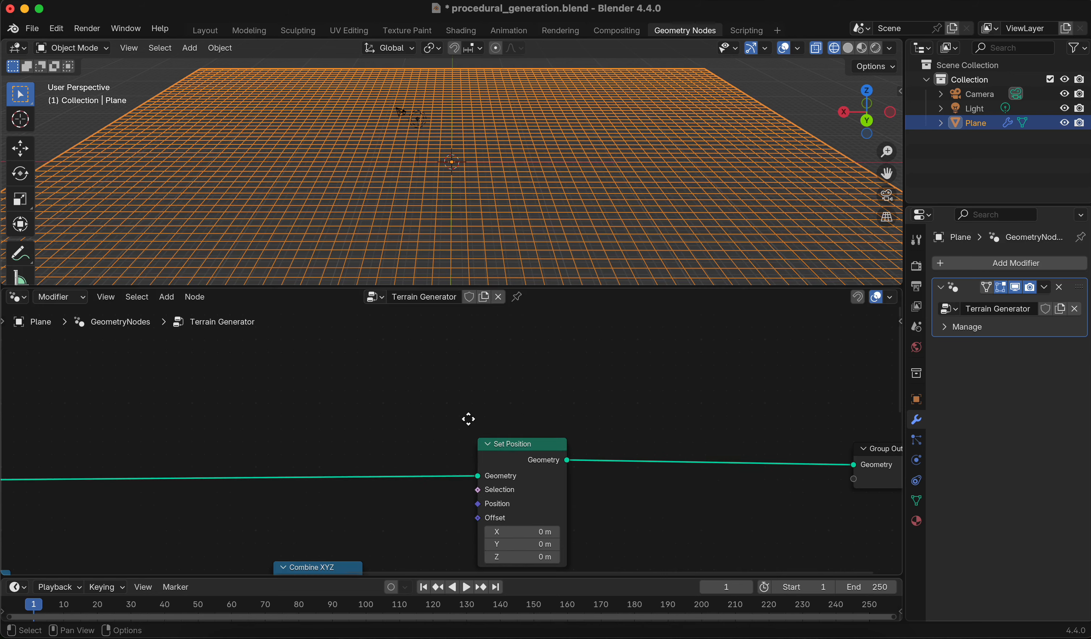
middle_click_drag(468, 419, 489, 336)
Connect the second Combine XYZ node's Vector output to the Set Position node's Position input
scroll(639, 419, "up", 1)
scroll(460, 412, "down", 3)
scroll(407, 402, "down", 2)
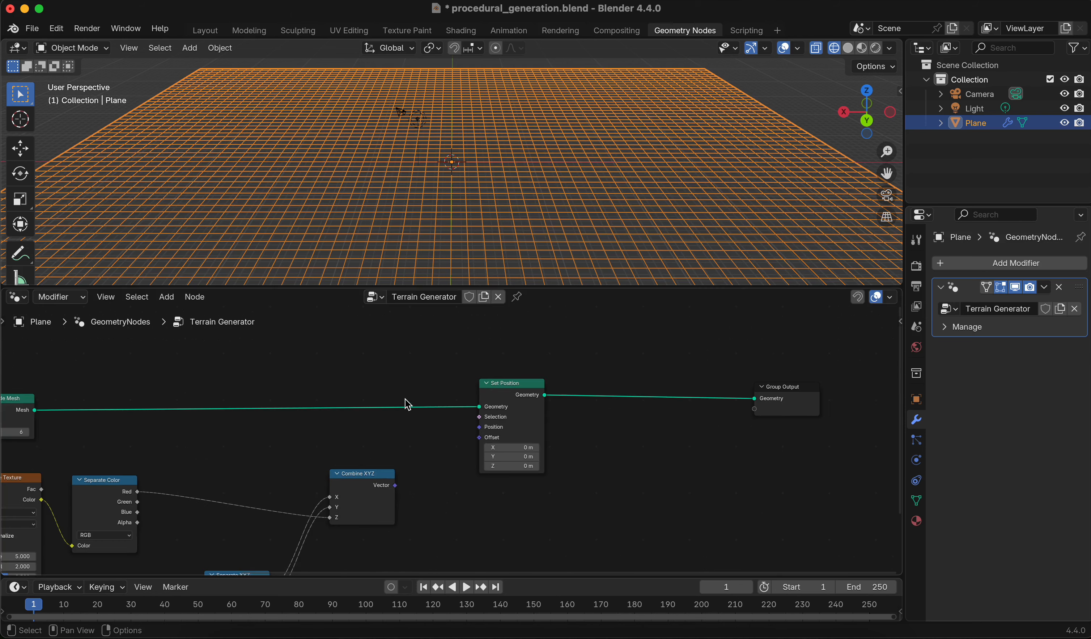
middle_click_drag(328, 408, 475, 410)
middle_click_drag(545, 433, 483, 418)
scroll(423, 411, "up", 2)
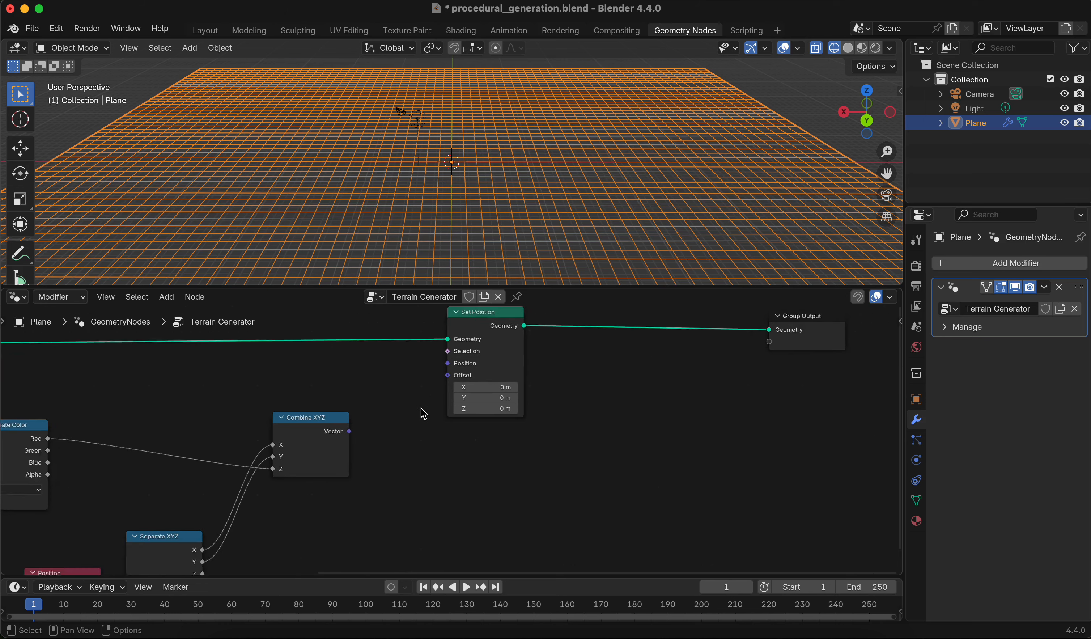
scroll(392, 436, "up", 2)
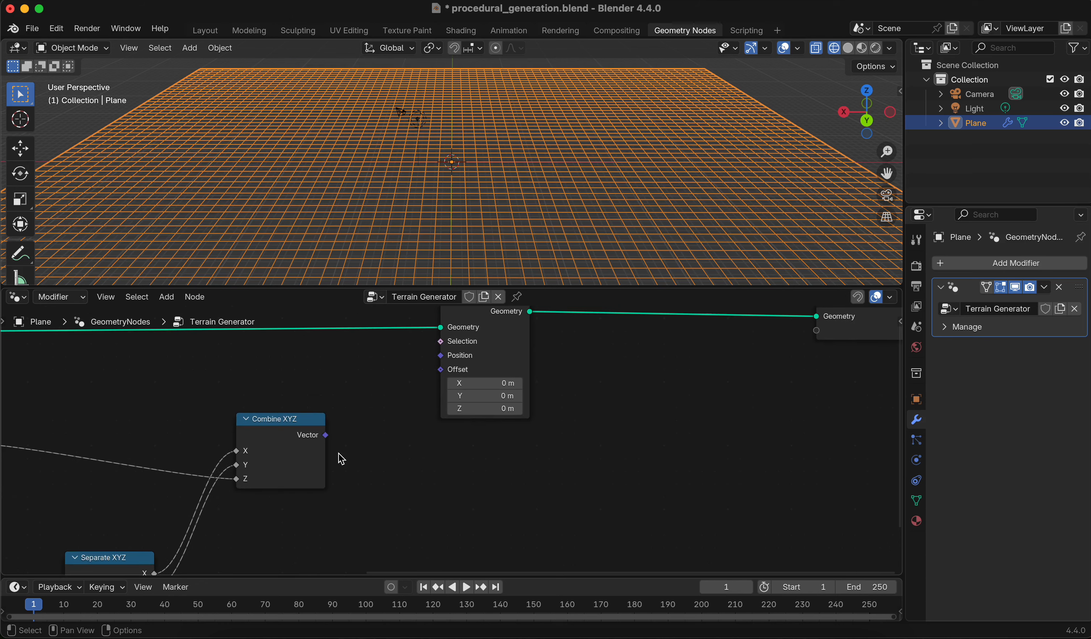
left_click_drag(329, 440, 441, 355)
middle_click_drag(399, 436, 492, 421)
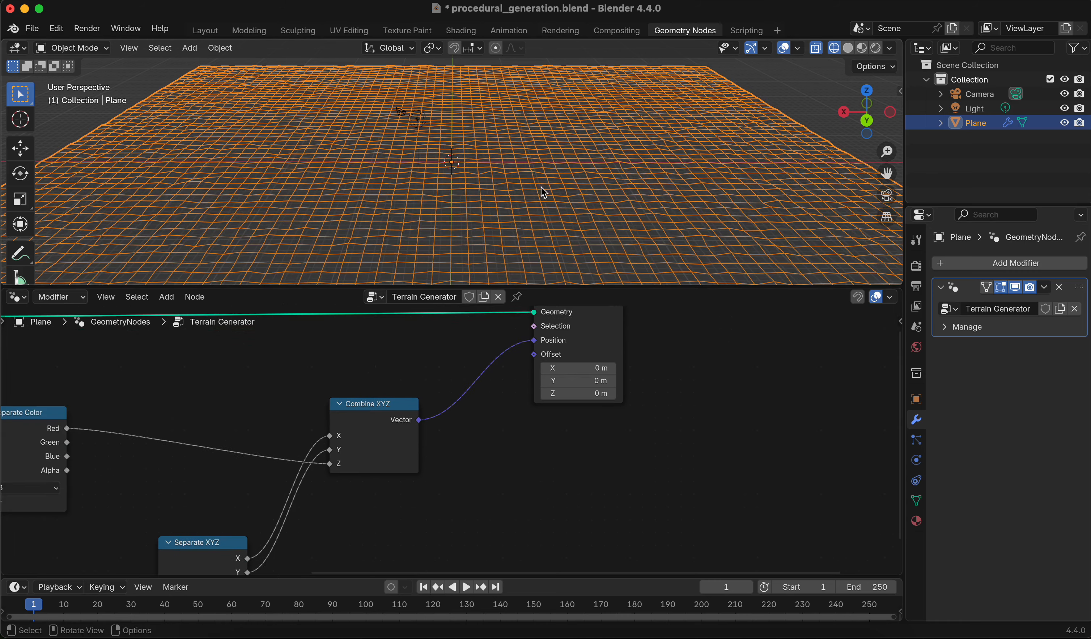
Deselect the plane and switch the 3D viewport to Solid shading
mouse_move(541, 187)
middle_mouse_down()
mouse_move(566, 180)
mouse_move(574, 163)
mouse_move(596, 169)
mouse_move(602, 119)
mouse_move(575, 139)
mouse_move(562, 176)
mouse_move(548, 144)
mouse_move(554, 154)
mouse_move(471, 217)
mouse_move(467, 235)
middle_mouse_up()
left_click(601, 120)
left_click(848, 48)
middle_click_drag(325, 353, 592, 341)
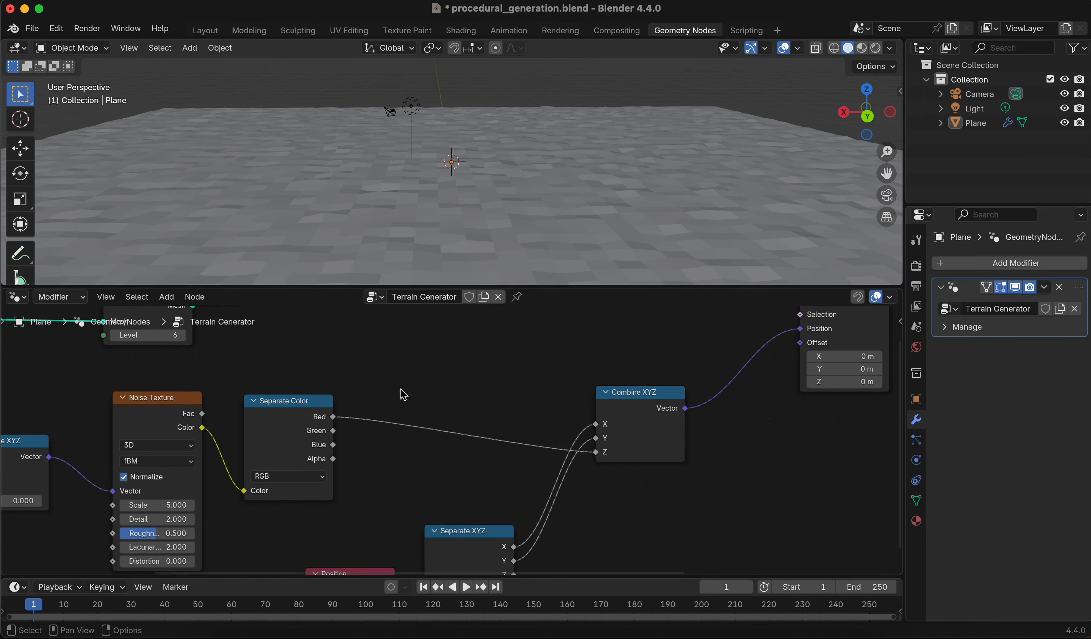
Adjust the Noise Texture to Scale 5.6, Detail 10.8, Roughness 0.308, Lacunarity 12.6 and Distortion -5.4
middle_click_drag(402, 392, 485, 373)
left_click_drag(250, 487, 210, 543)
scroll(455, 167, "down", 4)
middle_click_drag(458, 154, 501, 154)
scroll(474, 161, "up", 1)
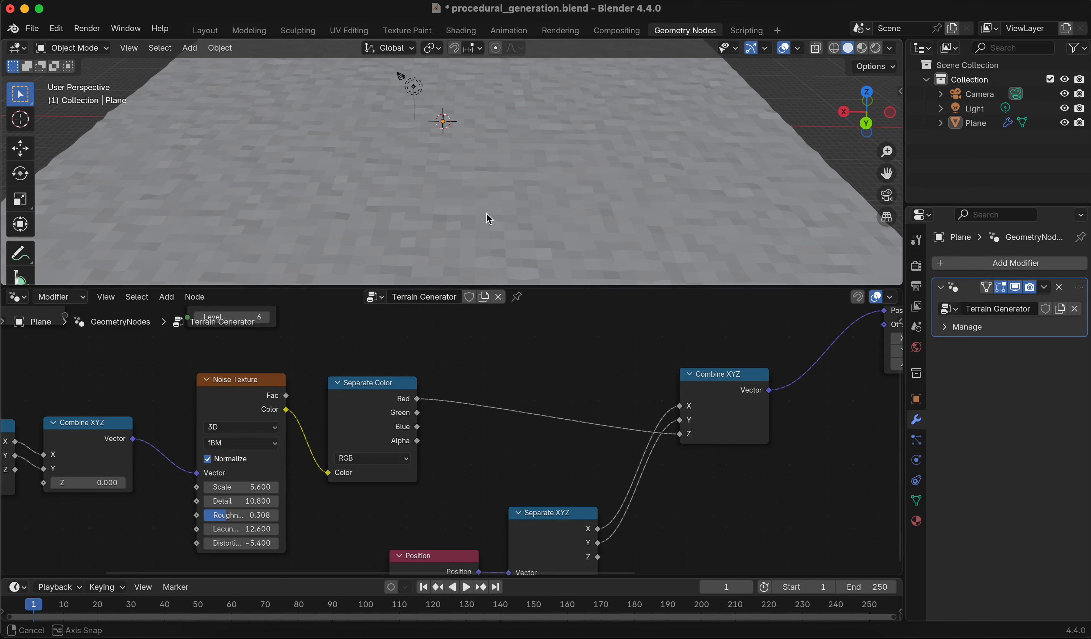
middle_click_drag(490, 219, 464, 308)
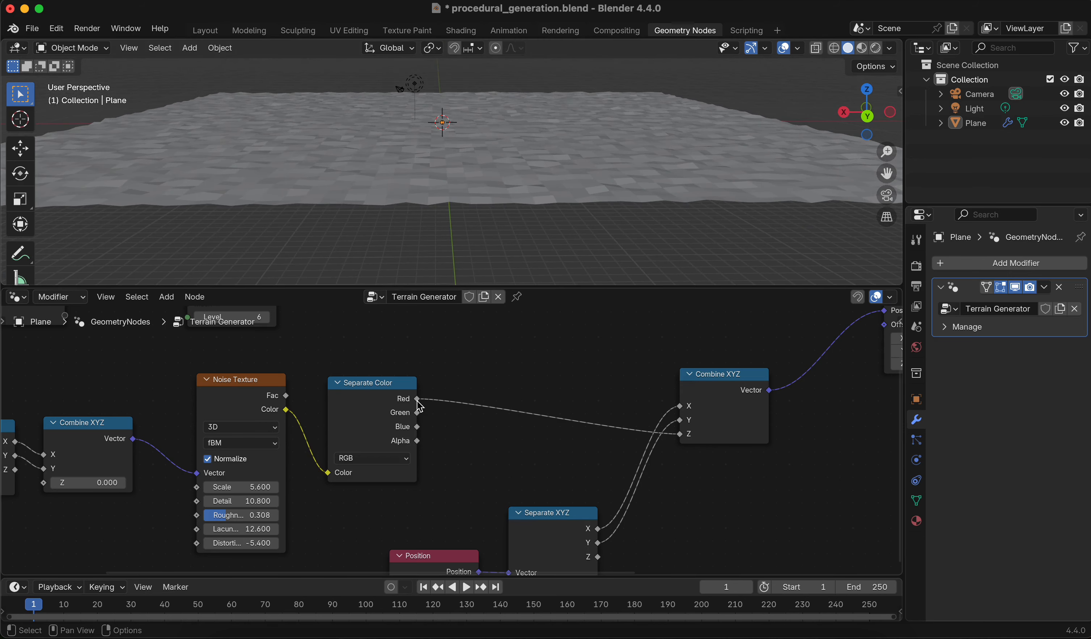
Insert a Math Multiply node between Separate Color's Red output and the Combine XYZ node's Z input
left_click_drag(418, 401, 480, 392)
type("multp")
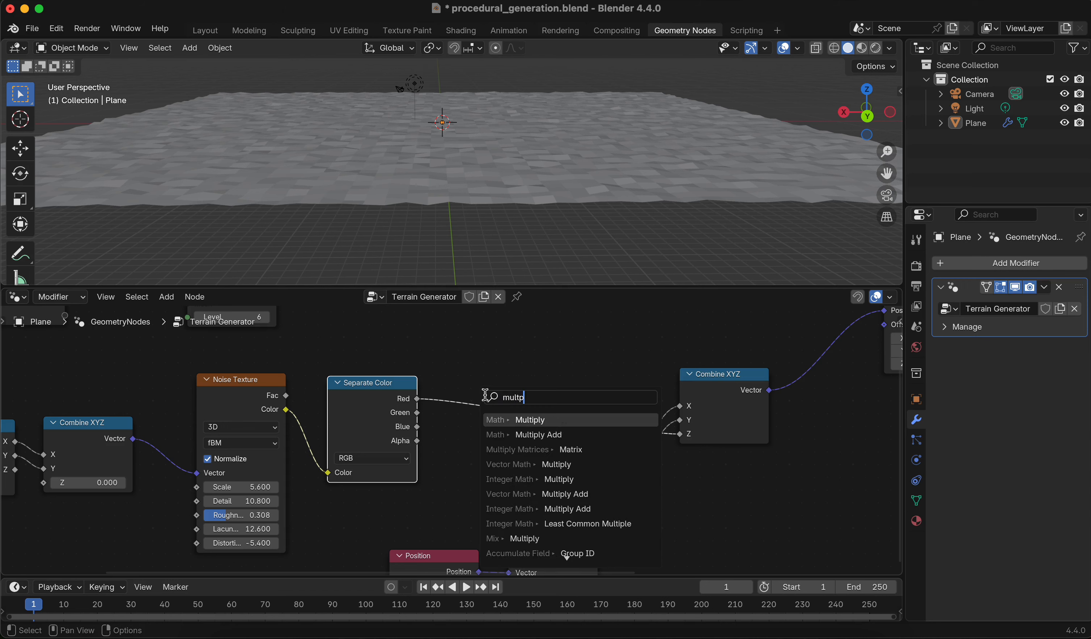
key("Return")
left_click(485, 394)
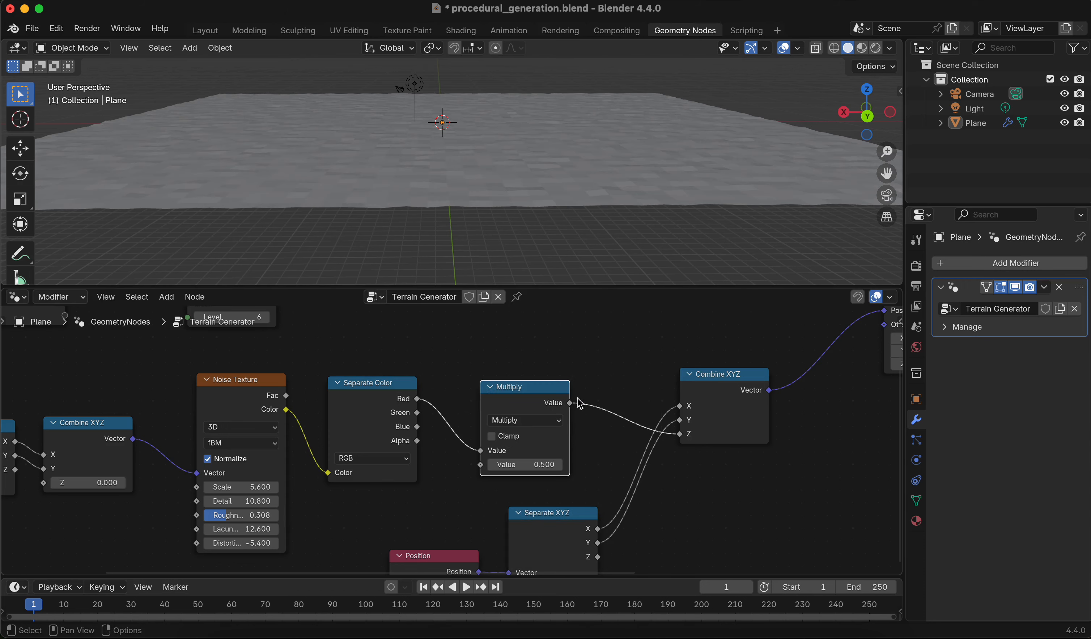
left_click_drag(545, 388, 569, 356)
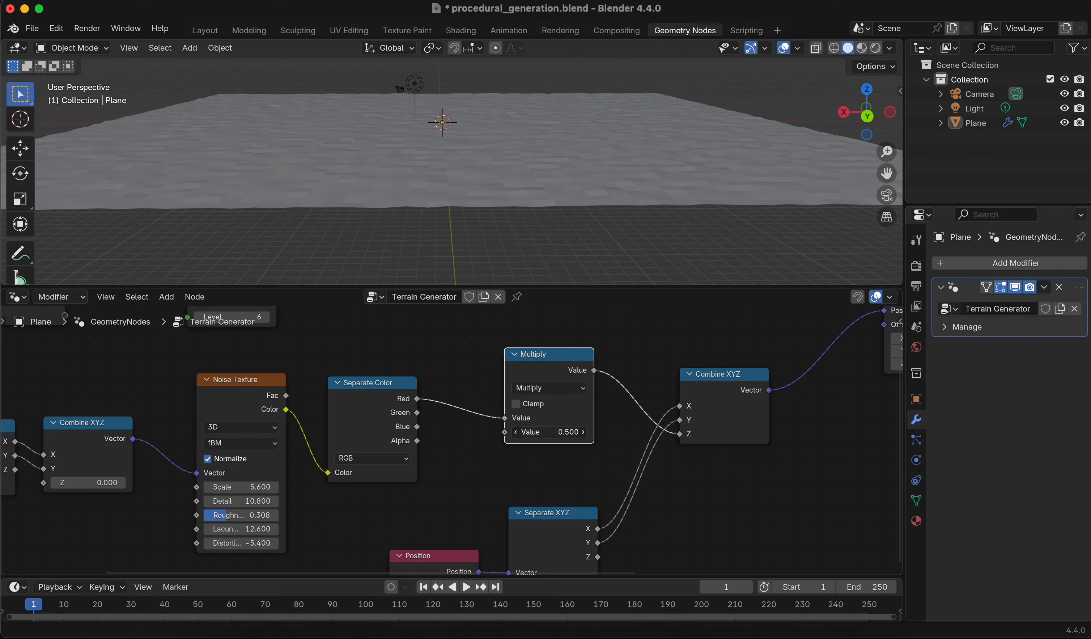
Set the Multiply node's value to 50
left_click(582, 428)
type("50")
key("Return")
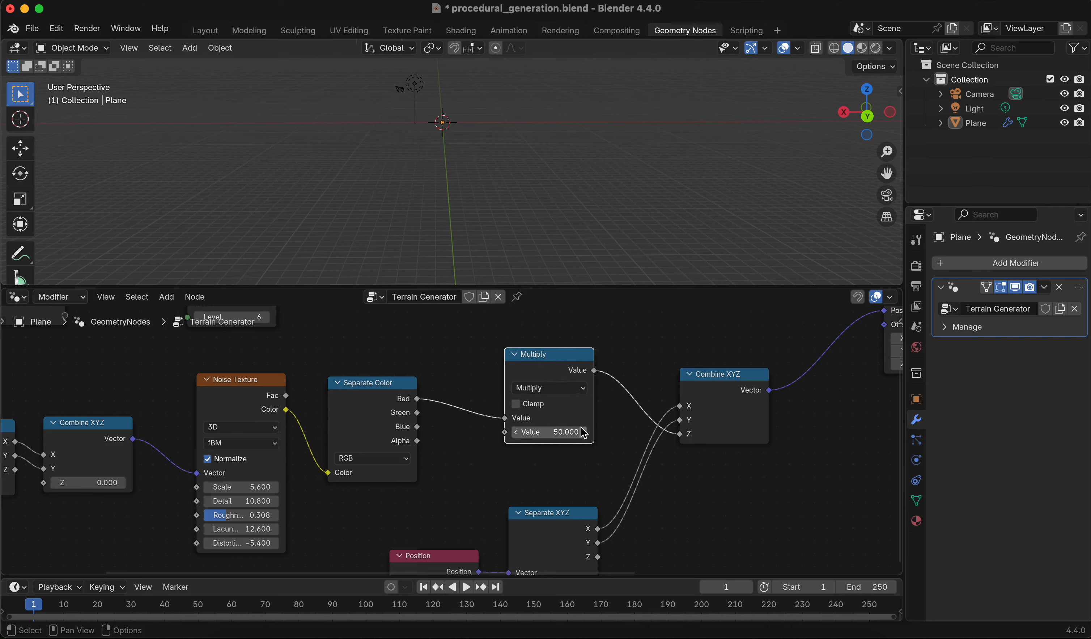
middle_click_drag(590, 237, 678, 175)
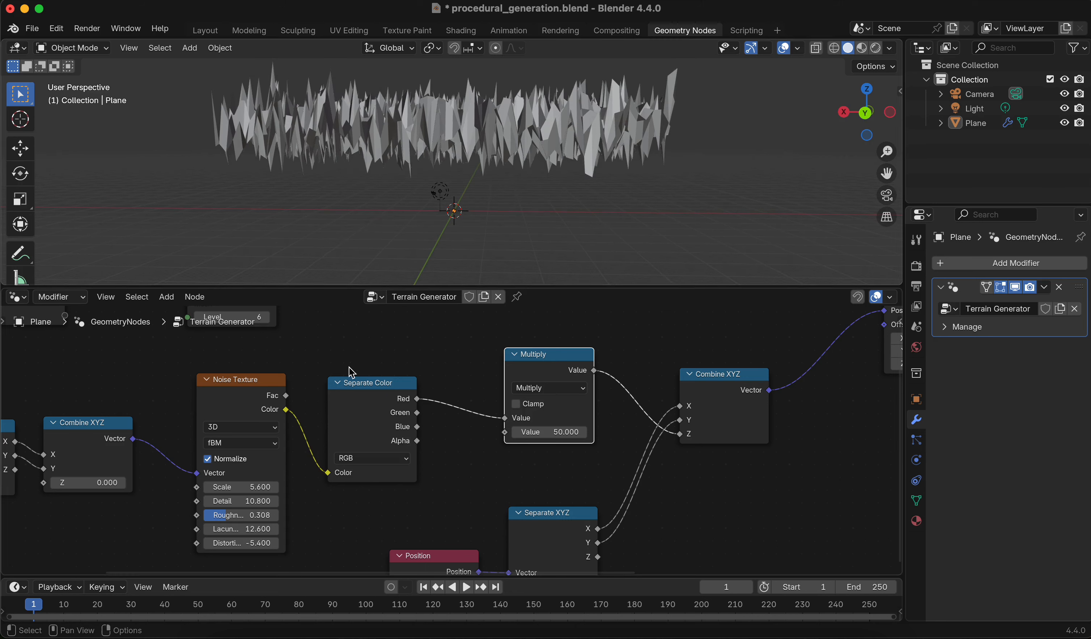
middle_click_drag(400, 184, 407, 180)
Disable Normalize on the Noise Texture node
scroll(407, 181, "up", 2)
scroll(407, 181, "down", 1)
left_click(233, 461)
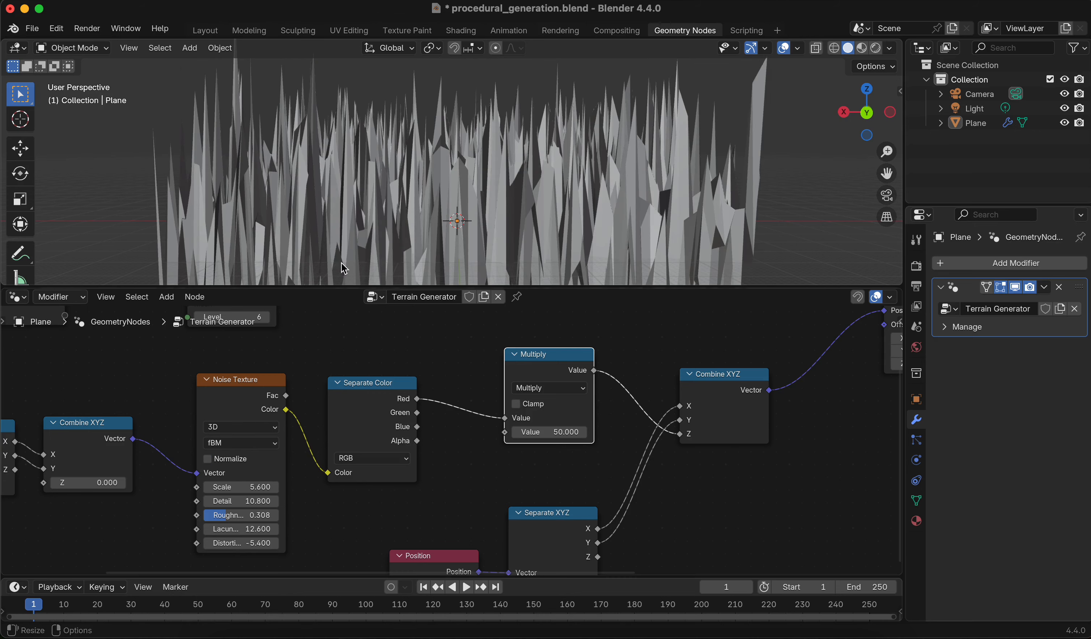
middle_click_drag(403, 193, 406, 192)
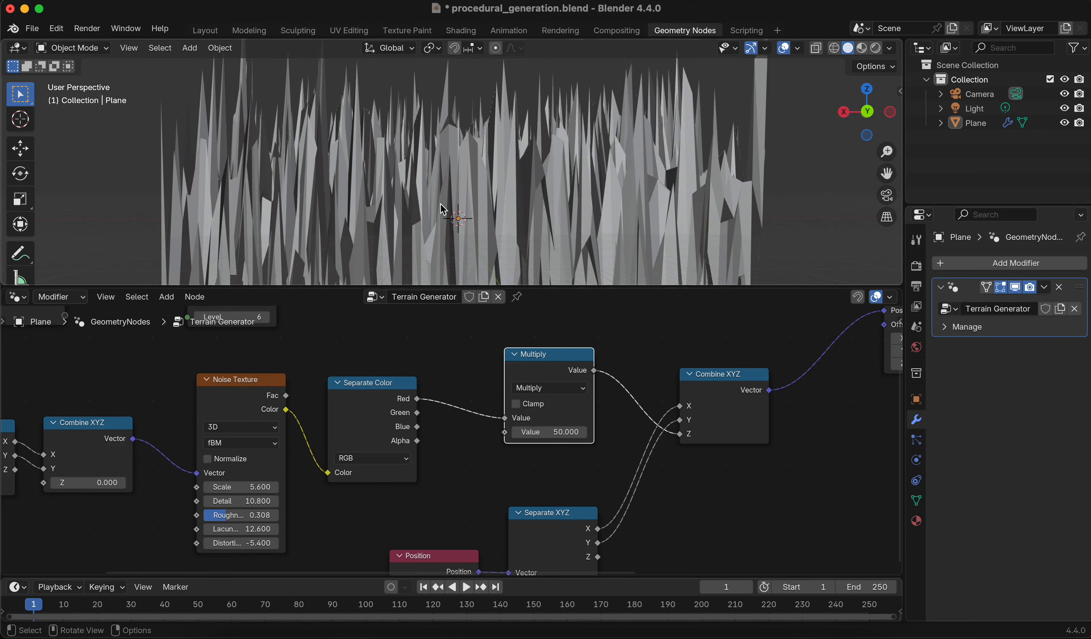
scroll(442, 201, "down", 4)
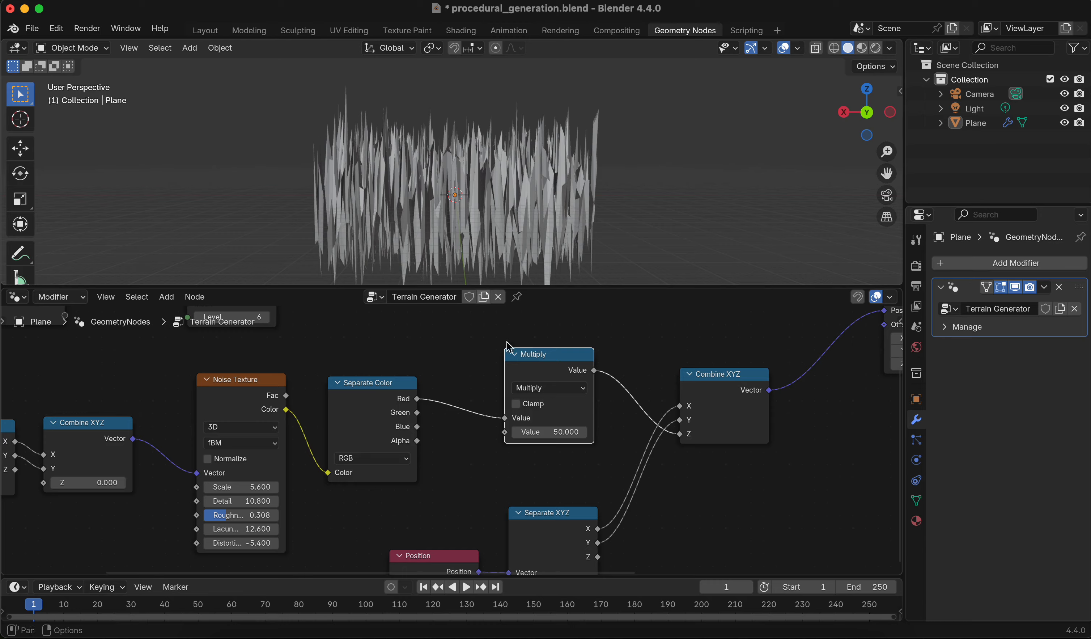
middle_click_drag(502, 218, 438, 214)
scroll(453, 208, "down", 1)
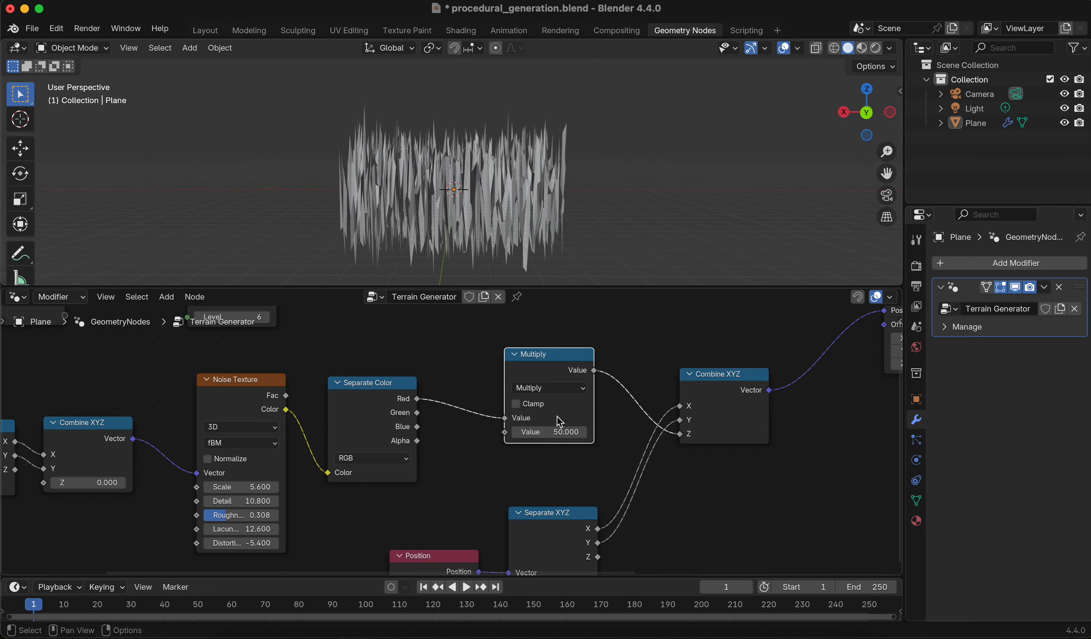
Set the Multiply node's value to 30
left_click_drag(549, 432, 440, 432)
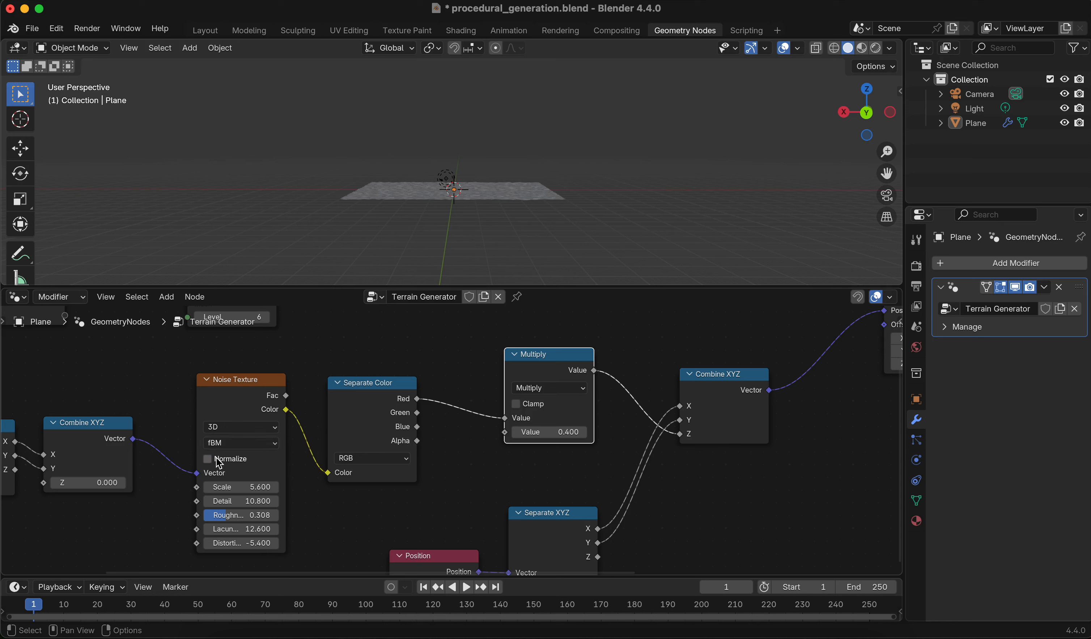
left_click(535, 434)
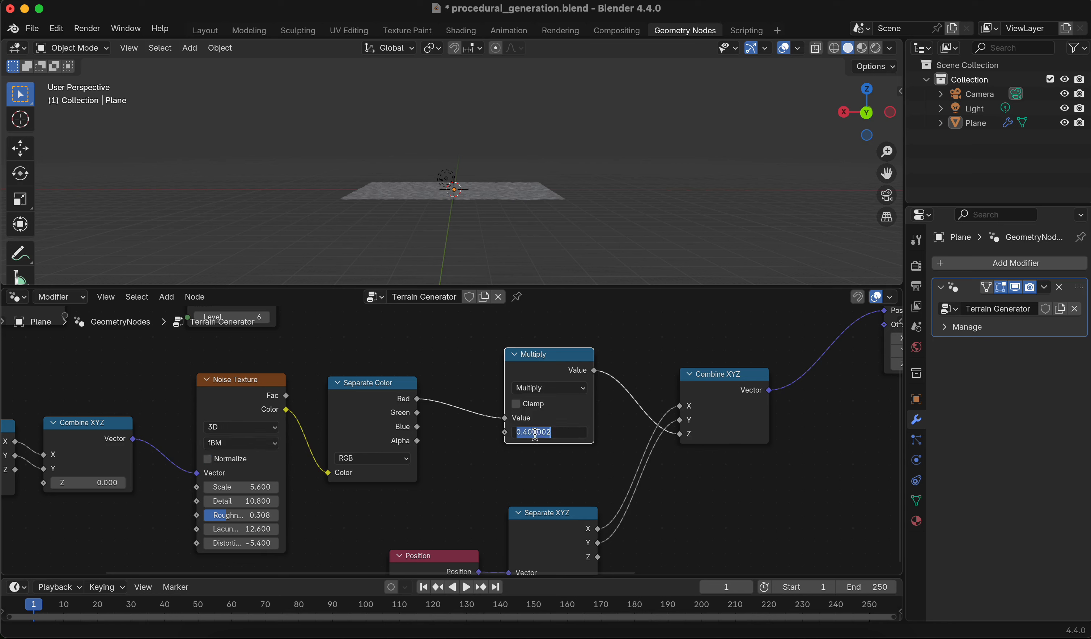
key("Return")
middle_click_drag(665, 160, 645, 201)
left_click(563, 433)
type("30")
key("Return")
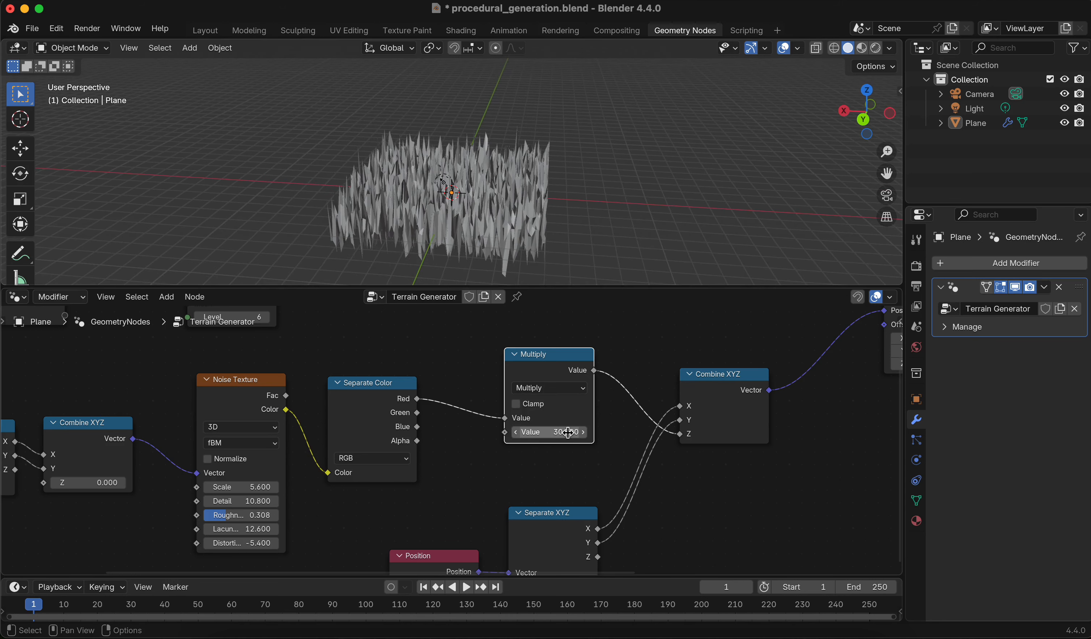
Move the first Position, Separate XYZ and Combine XYZ nodes further left, away from the Noise Texture
middle_click_drag(628, 190, 516, 146)
middle_click_drag(430, 347, 705, 327)
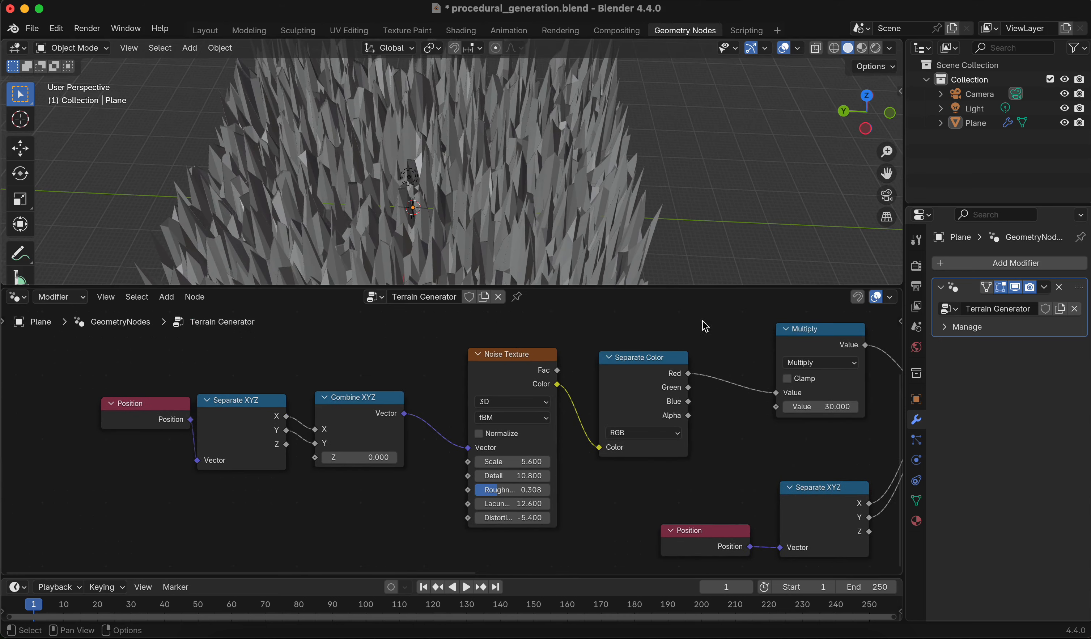
left_click_drag(115, 370, 385, 526)
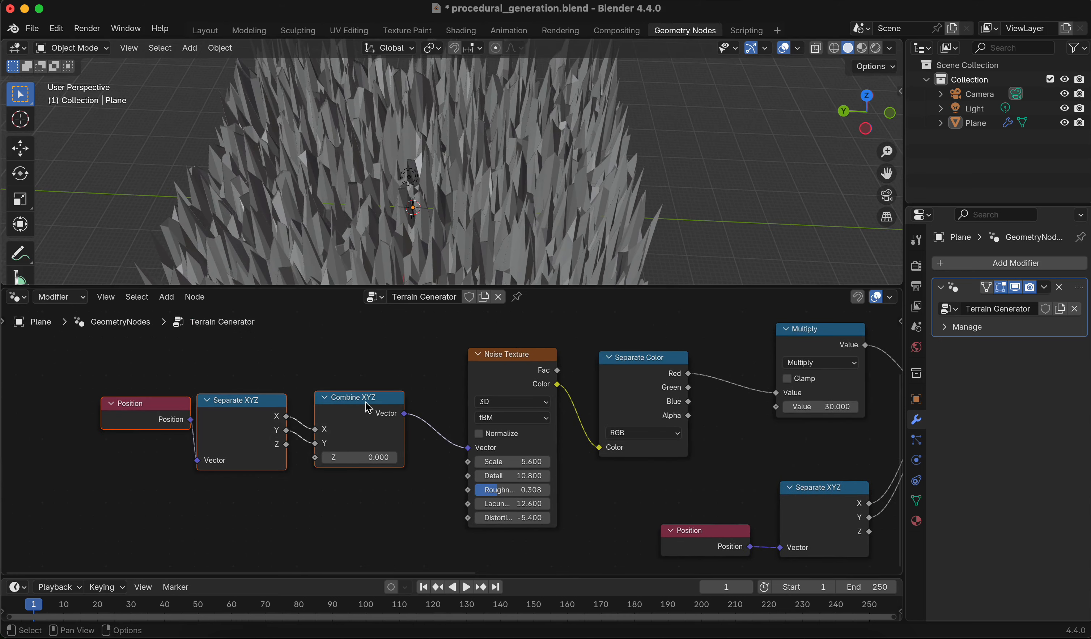
left_click_drag(365, 397, 249, 394)
left_click(343, 372)
middle_click_drag(401, 359, 346, 349)
Set the Noise Texture's Scale to 0.001
mouse_move(444, 451)
left_mouse_down()
mouse_move(398, 451)
mouse_move(462, 451)
left_mouse_up()
middle_click_drag(651, 214, 574, 192)
scroll(638, 212, "down", 3)
mouse_move(465, 453)
left_mouse_down()
mouse_move(490, 453)
mouse_move(464, 453)
left_mouse_up()
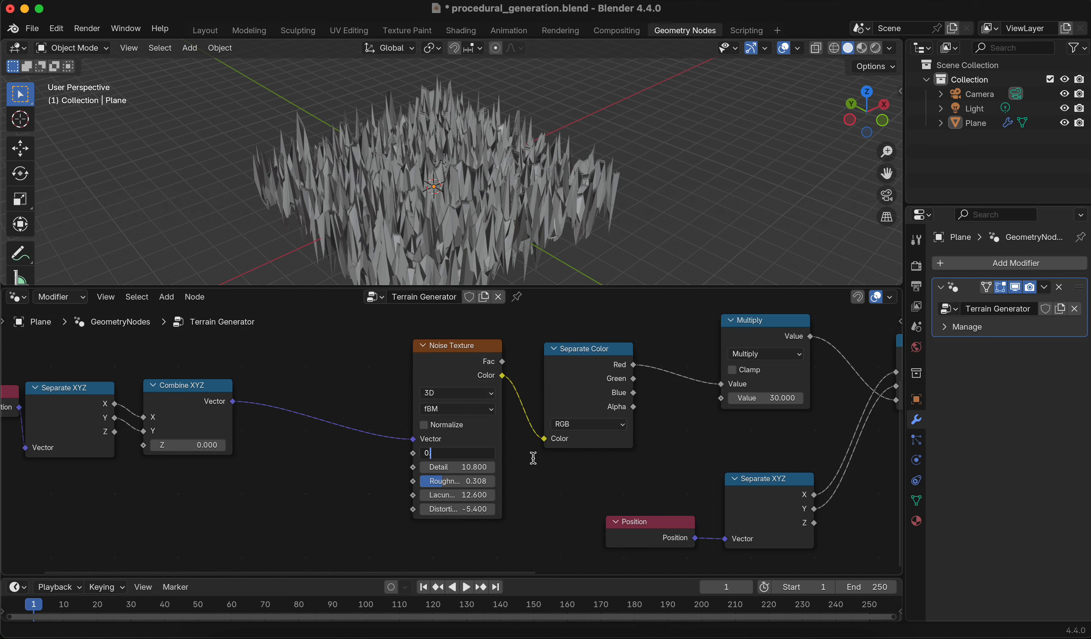
type("1")
key("Return")
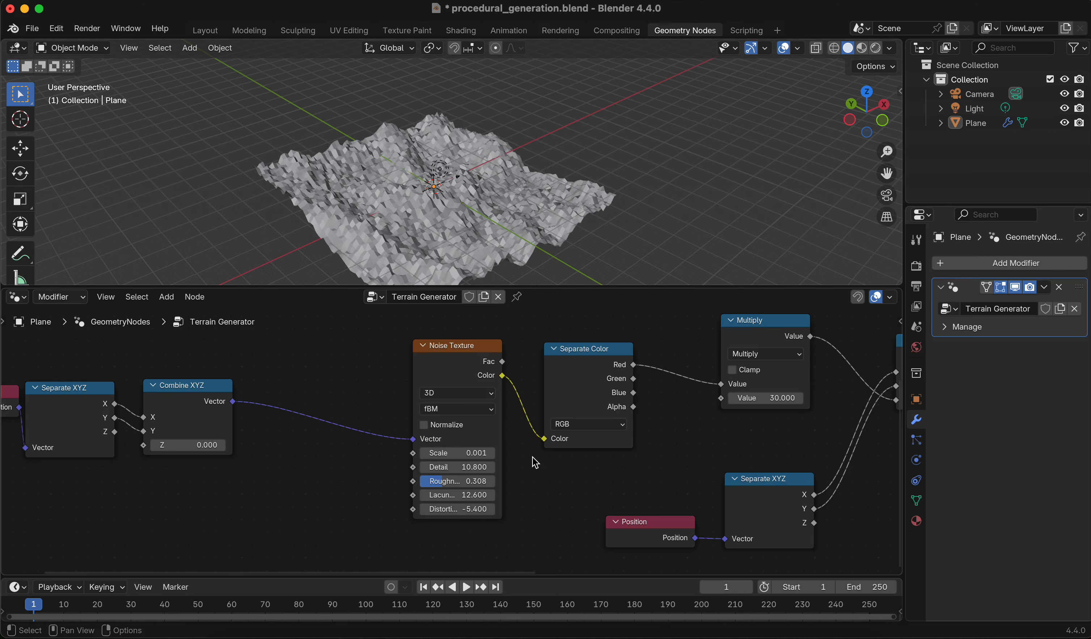
Enlarge the 3D viewport area by moving its border with the node editor downward
scroll(619, 245, "down", 1)
middle_click_drag(628, 222, 528, 202)
scroll(564, 209, "up", 3)
scroll(526, 253, "up", 1)
scroll(538, 248, "down", 1)
middle_click_drag(538, 248, 549, 175, "shift")
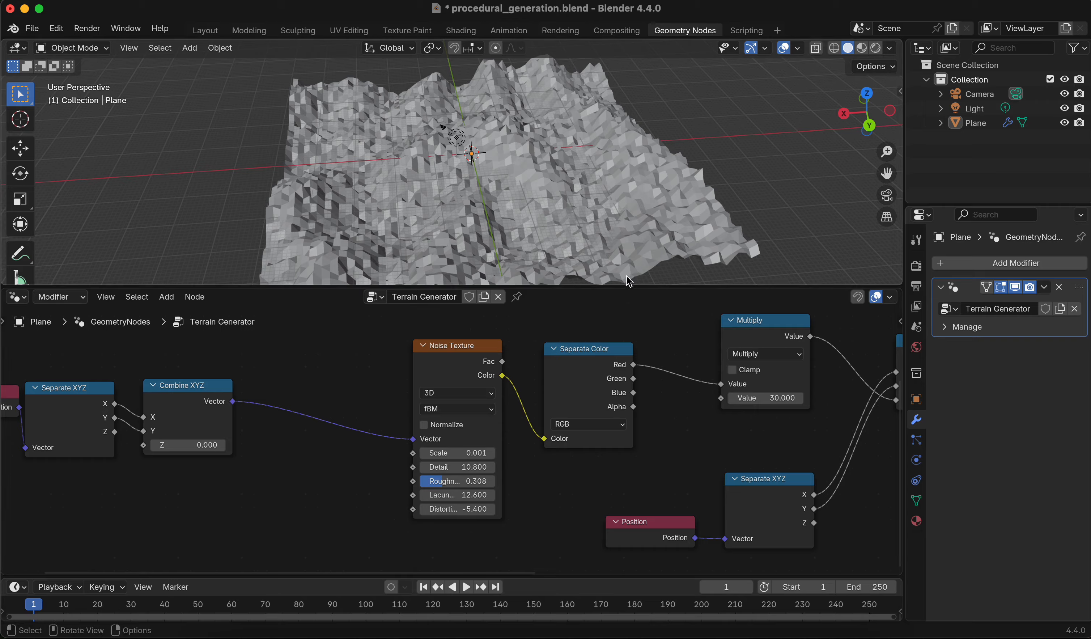
left_click_drag(627, 288, 627, 330)
middle_click_drag(627, 264, 344, 220)
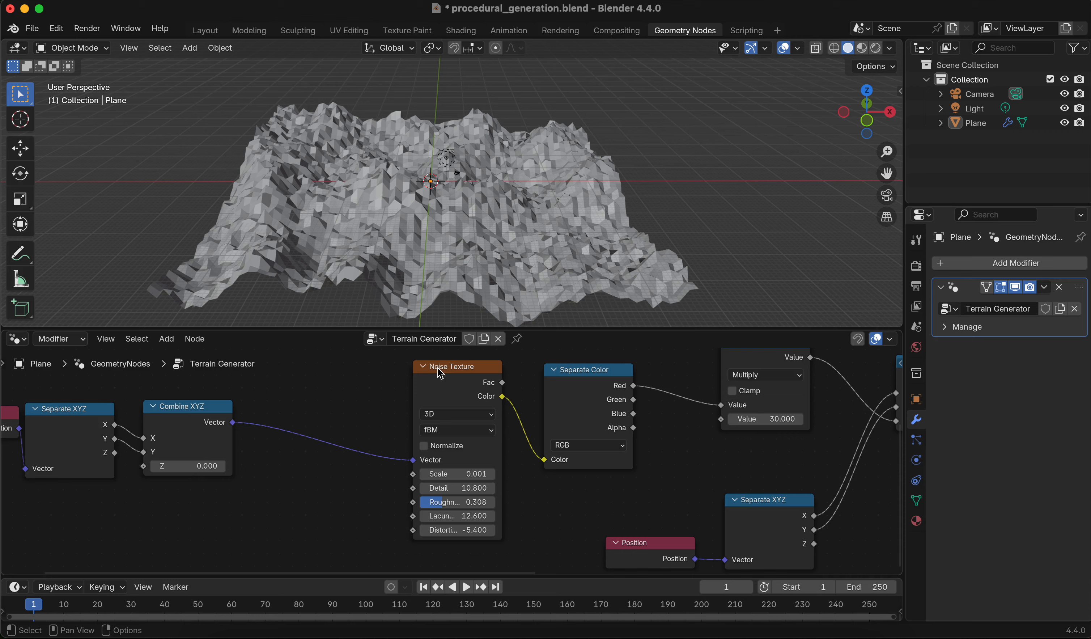
Adjust the Noise Texture to Detail 6.6, Roughness 0.167, Lacunarity 14.6 and Distortion -5.2
left_click_drag(456, 510, 448, 532)
left_click_drag(447, 488, 452, 488)
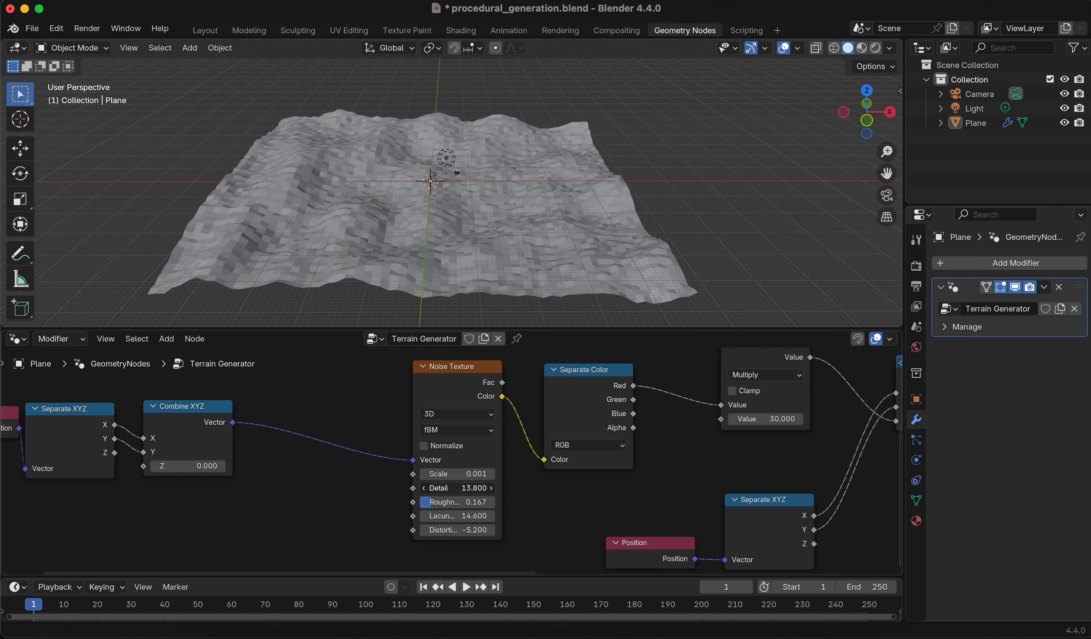
middle_click_drag(358, 478, 437, 501)
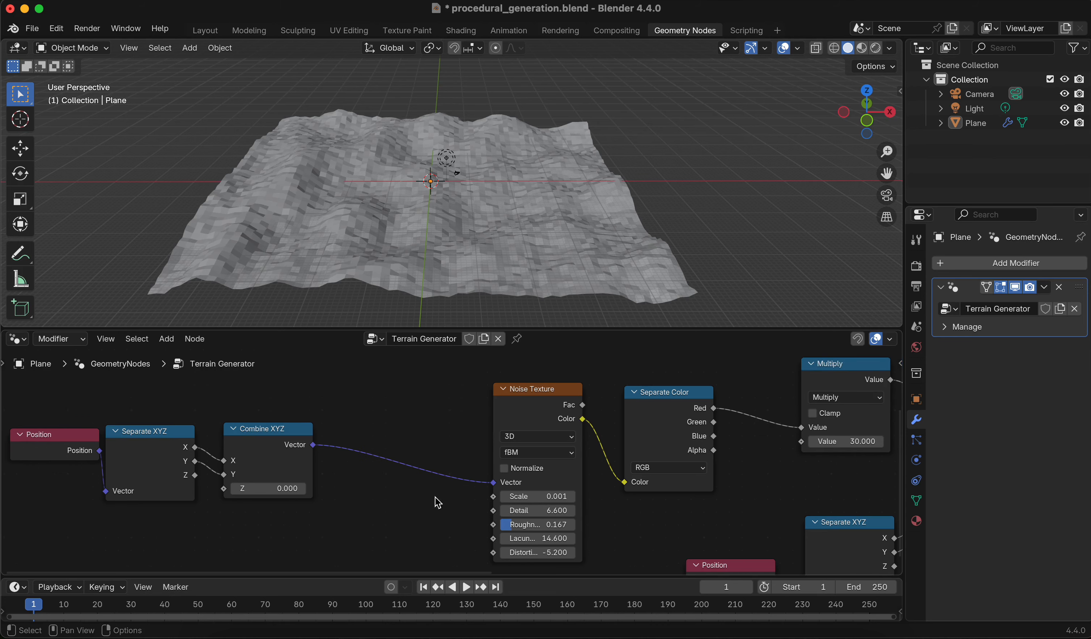
middle_click_drag(570, 532, 558, 484)
middle_click_drag(385, 451, 435, 456)
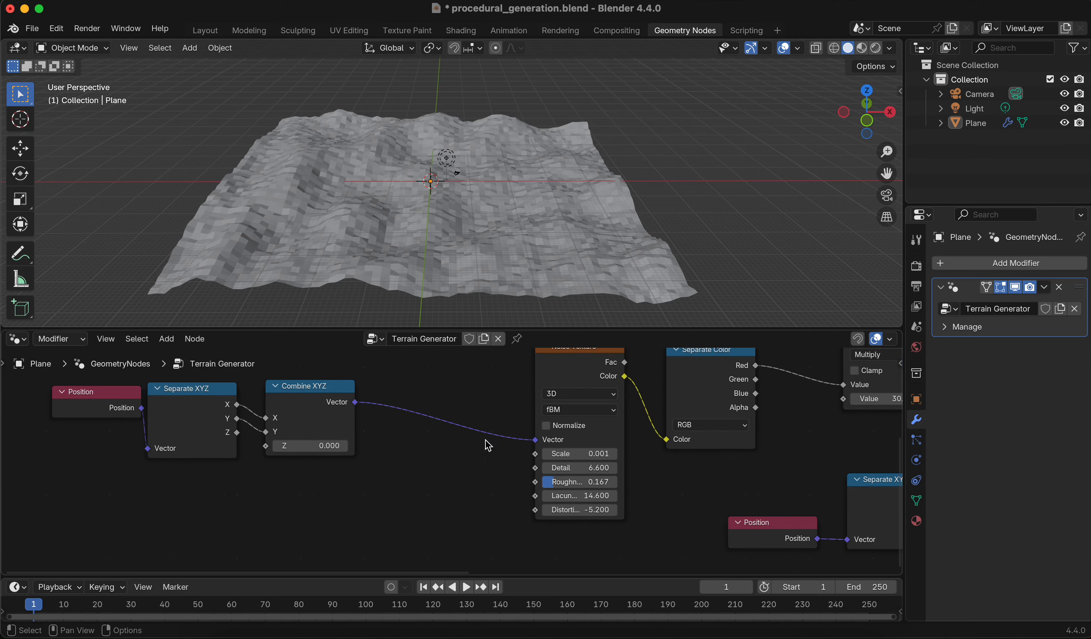
middle_click_drag(498, 438, 466, 444)
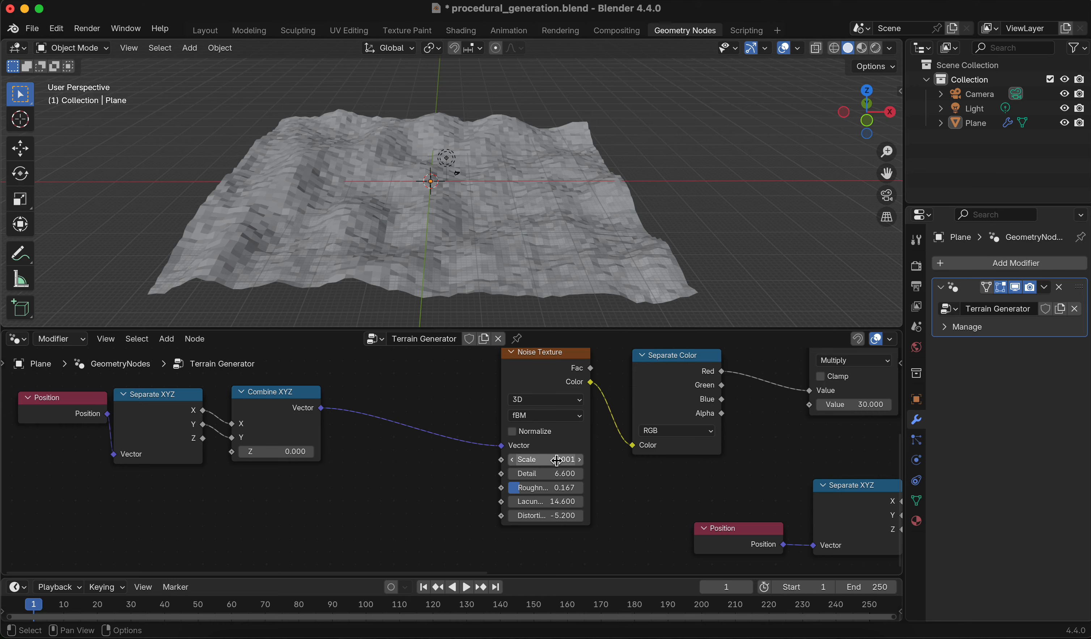
Insert a Vector Math Multiply node on the link between the Combine XYZ node and the Noise Texture's Vector input
mouse_move(564, 461)
left_mouse_down()
mouse_move(583, 461)
mouse_move(564, 461)
left_mouse_up()
key("ctrl+z")
middle_click_drag(414, 467, 556, 481)
left_click_drag(498, 481, 182, 378)
left_click_drag(401, 409, 262, 398)
scroll(377, 464, "right", 5)
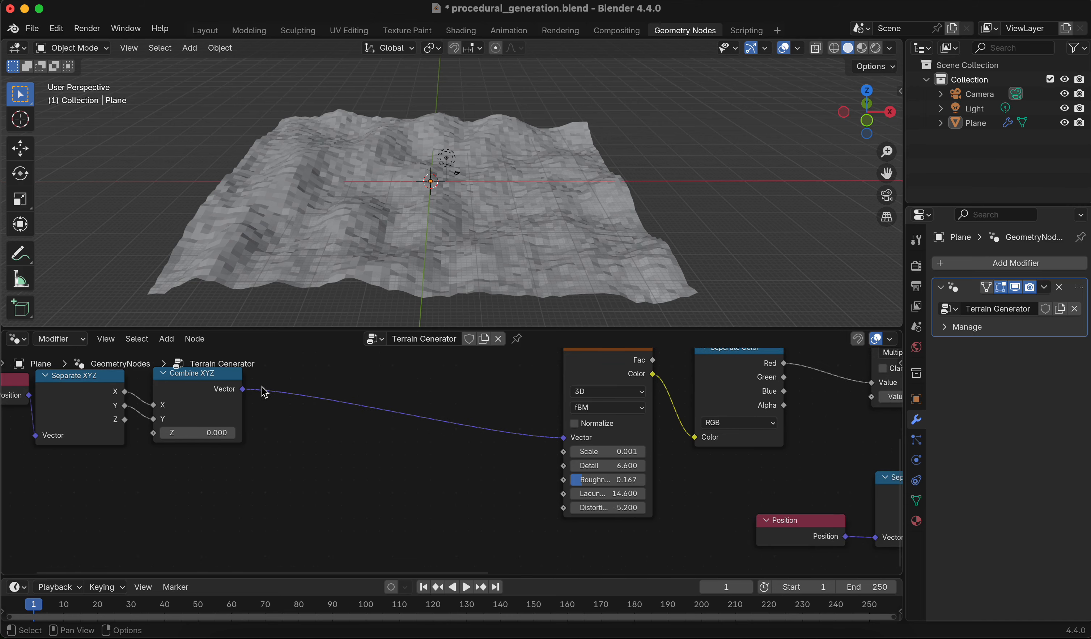
left_click_drag(244, 390, 265, 389)
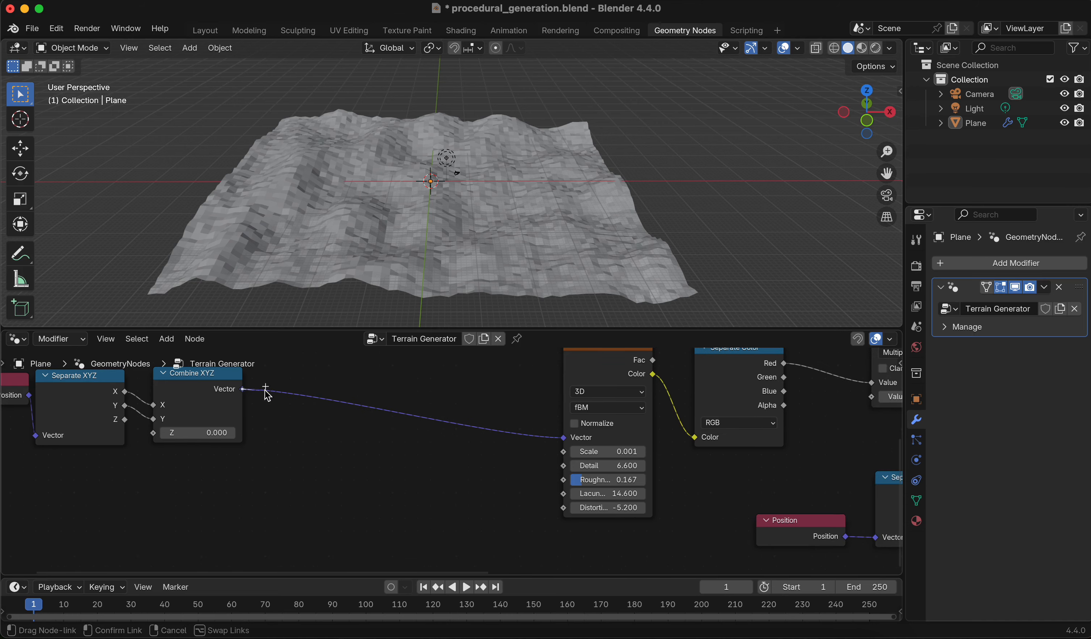
left_click_drag(332, 391, 333, 390)
type("multip")
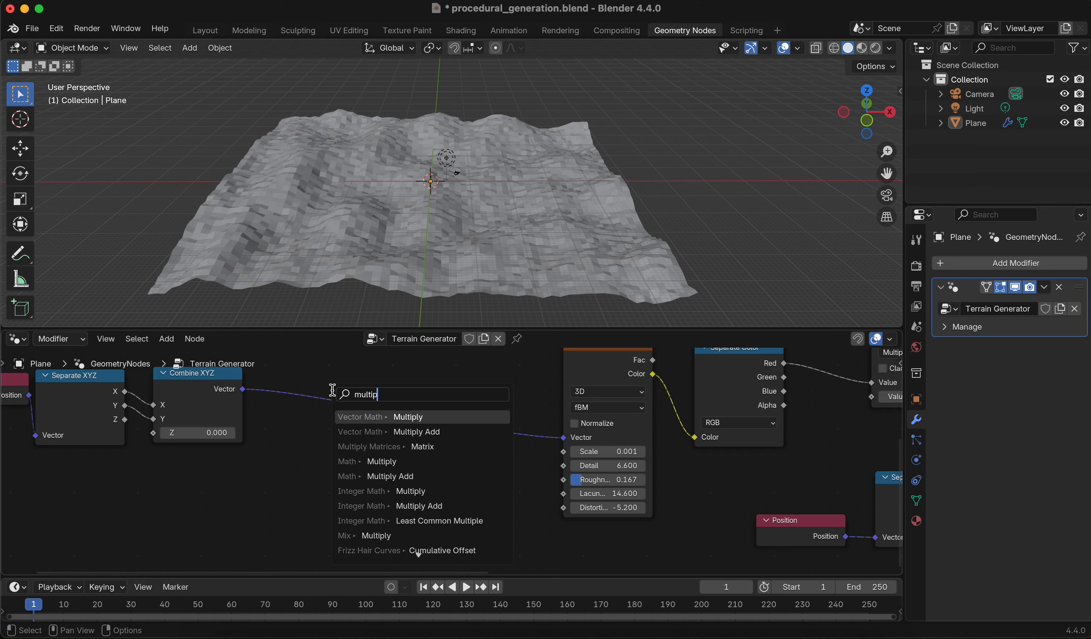
key("Return")
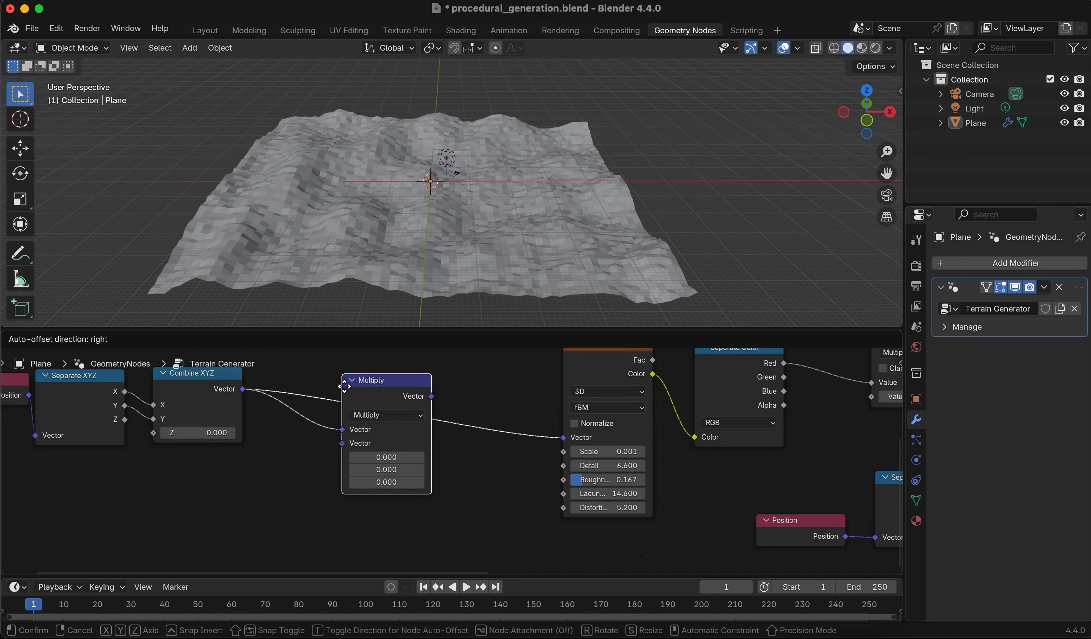
left_click(353, 387)
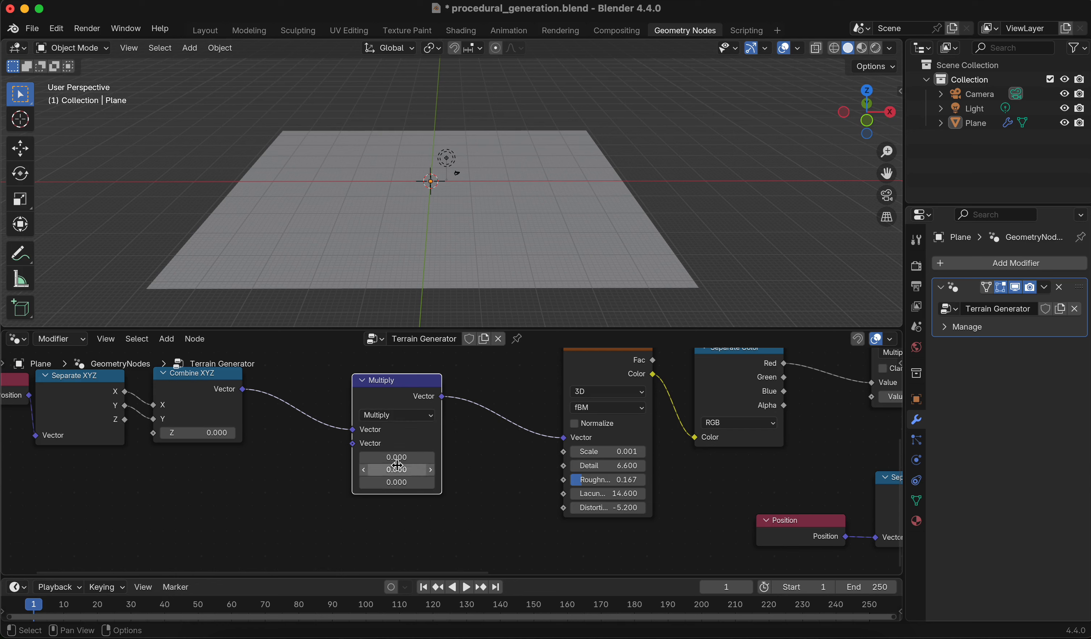
Set the Multiply node's X and Y components to 0.001
left_click(410, 460)
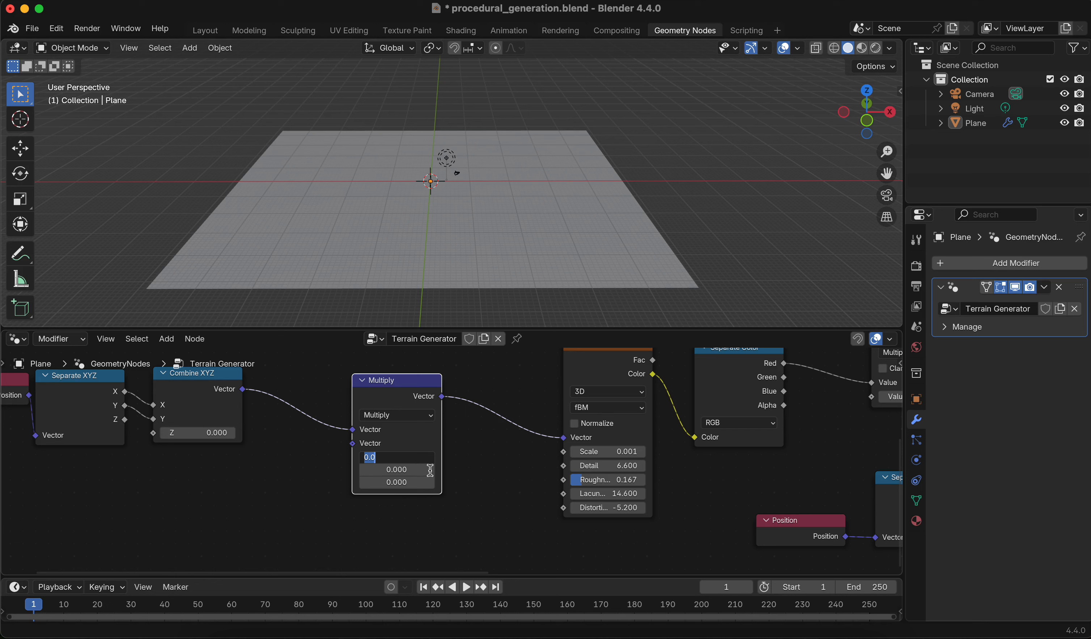
key("Return")
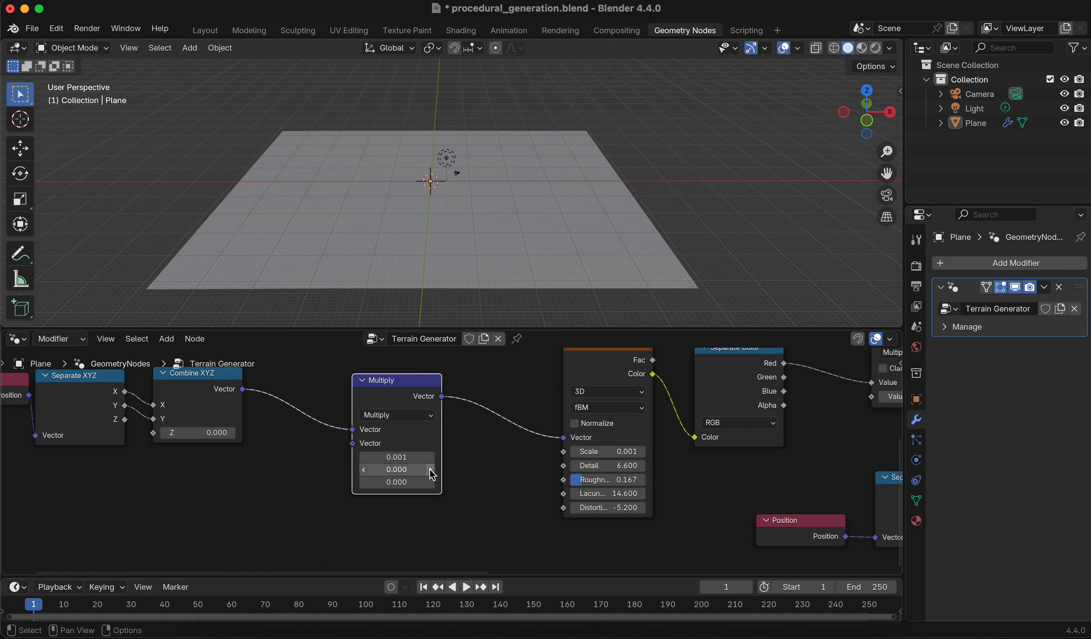
left_click(414, 480)
key("Return")
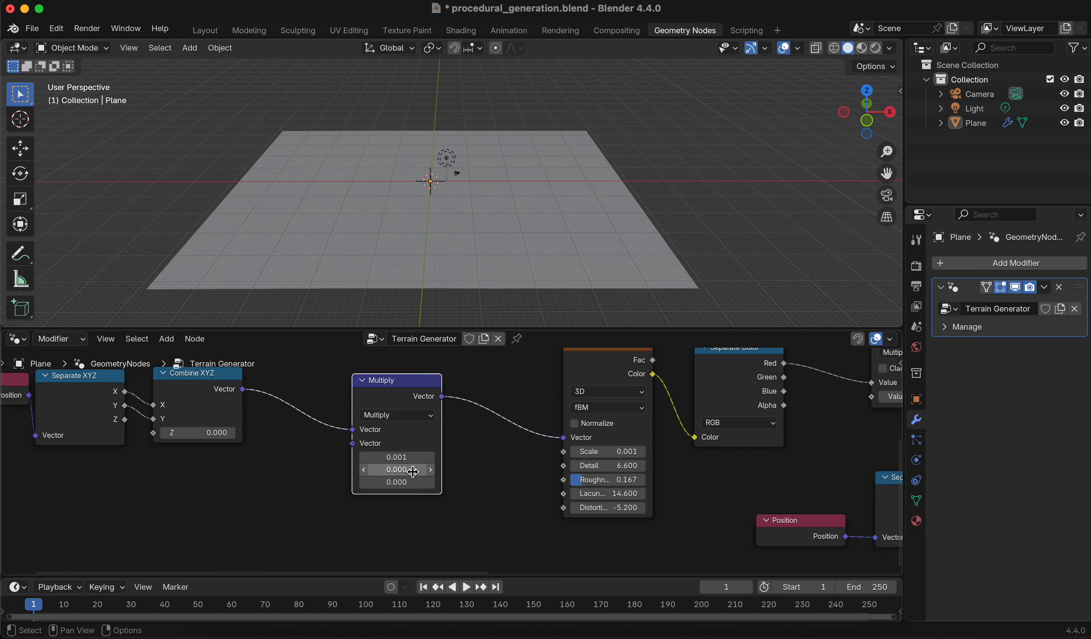
left_click(413, 469)
type("0.00")
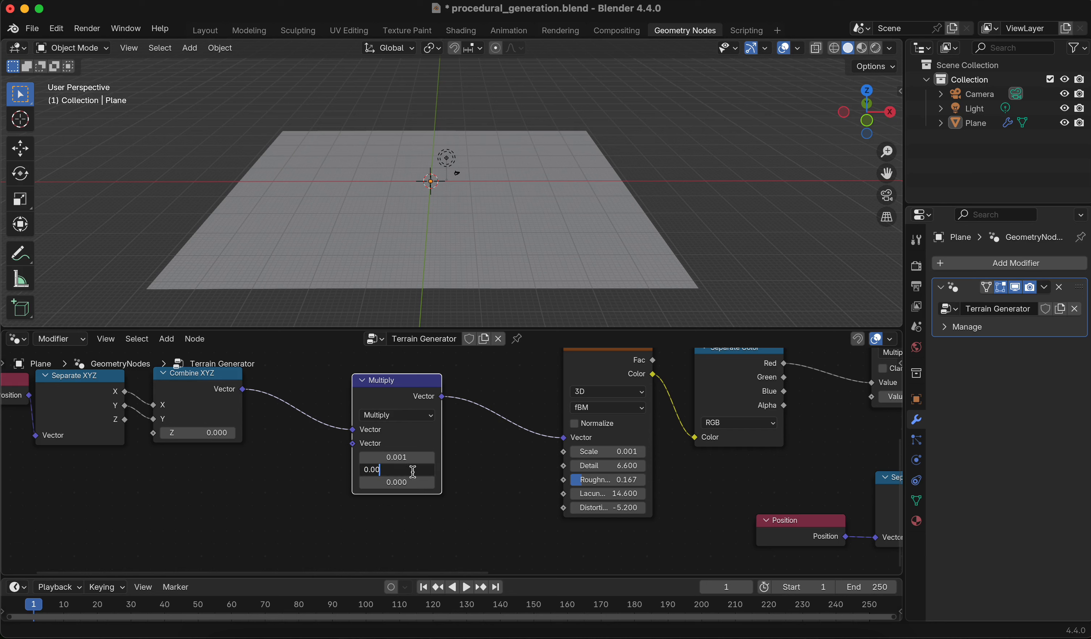
type("1")
key("Return")
Set the Noise Texture's Scale to 1
left_click(616, 451)
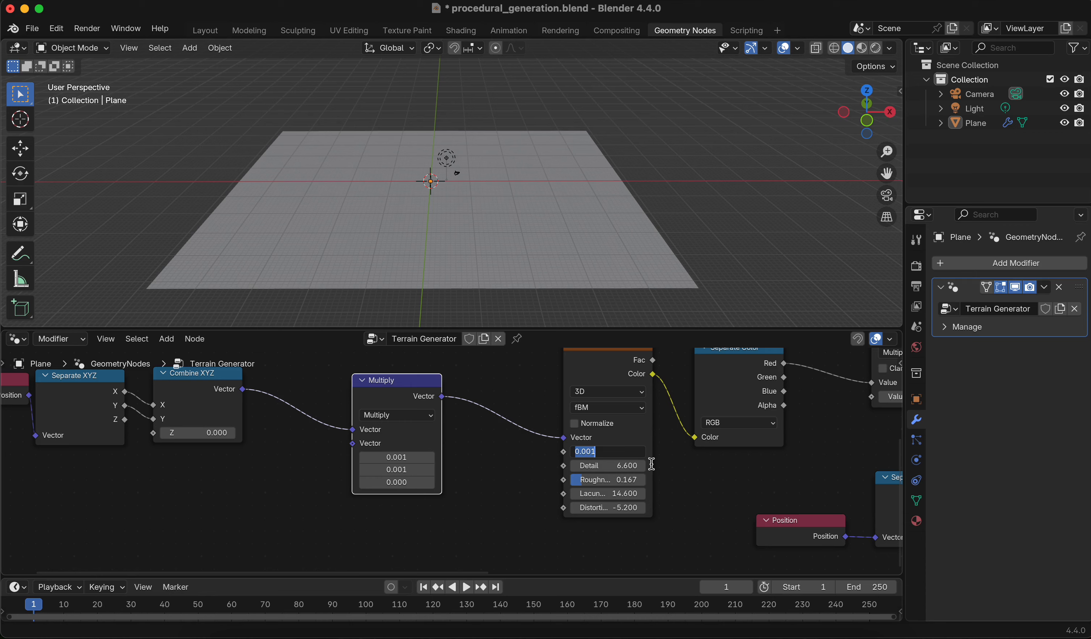
type("1")
key("Return")
scroll(652, 464, "down", 1)
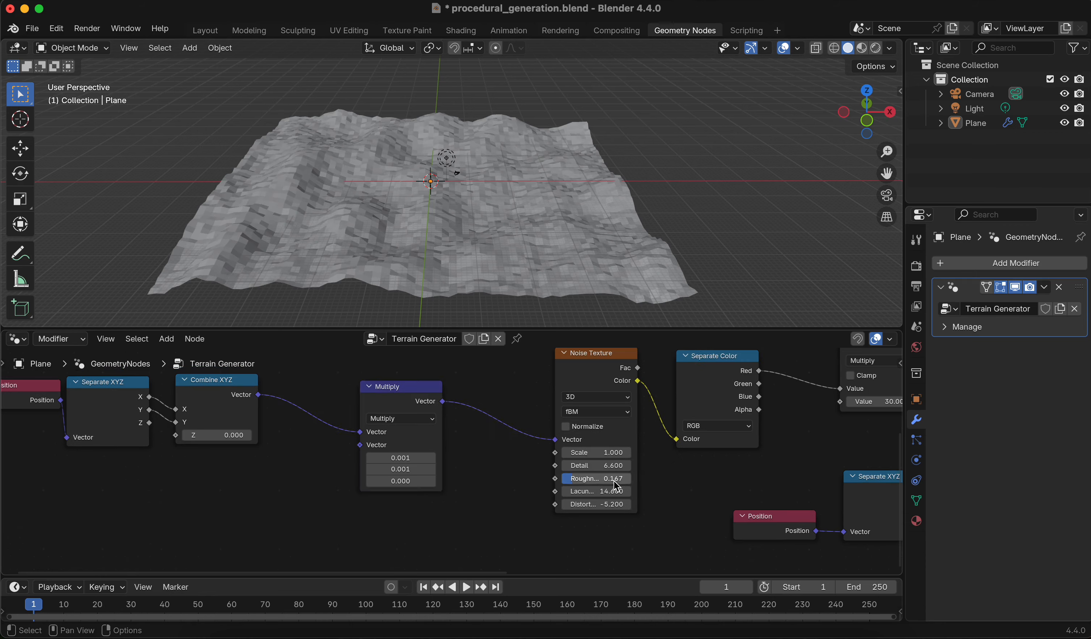
mouse_move(607, 452)
left_mouse_down()
mouse_move(557, 452)
mouse_move(635, 452)
mouse_move(607, 452)
left_mouse_up()
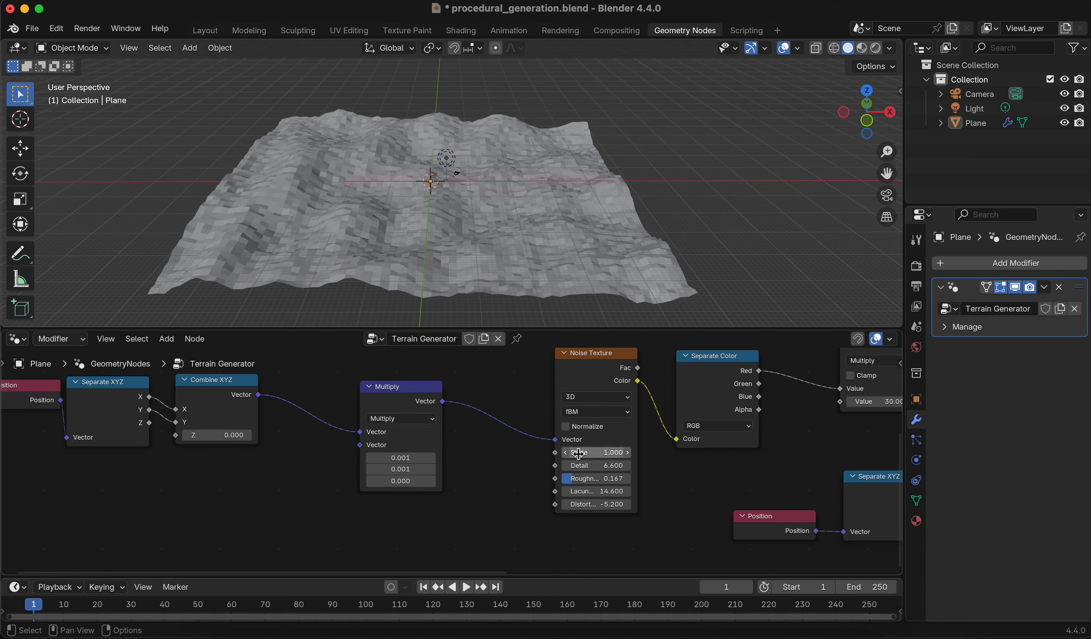
Set the height Multiply node's Value to 50
middle_click_drag(475, 456, 562, 461)
scroll(561, 461, "up", 1)
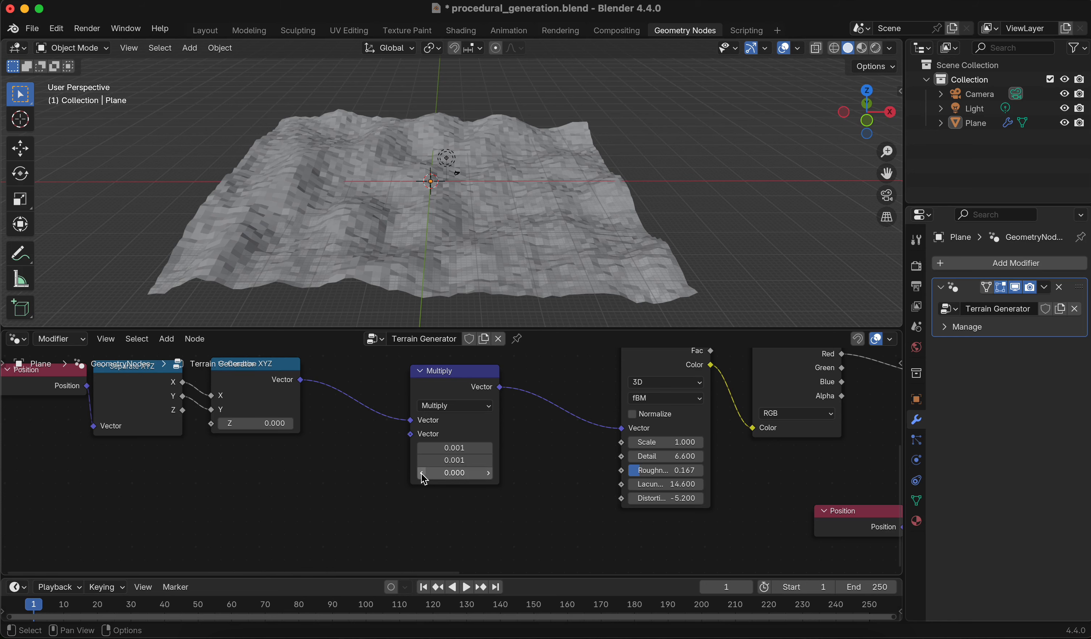
middle_click_drag(355, 460, 288, 453)
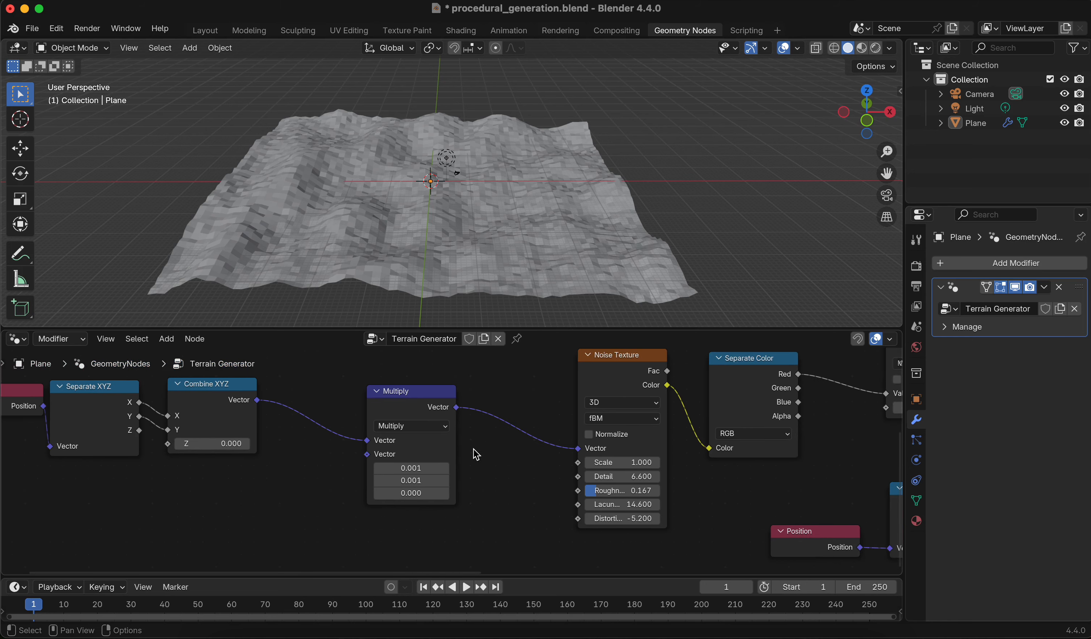
middle_click_drag(477, 455, 360, 433)
middle_click_drag(268, 475, 333, 454)
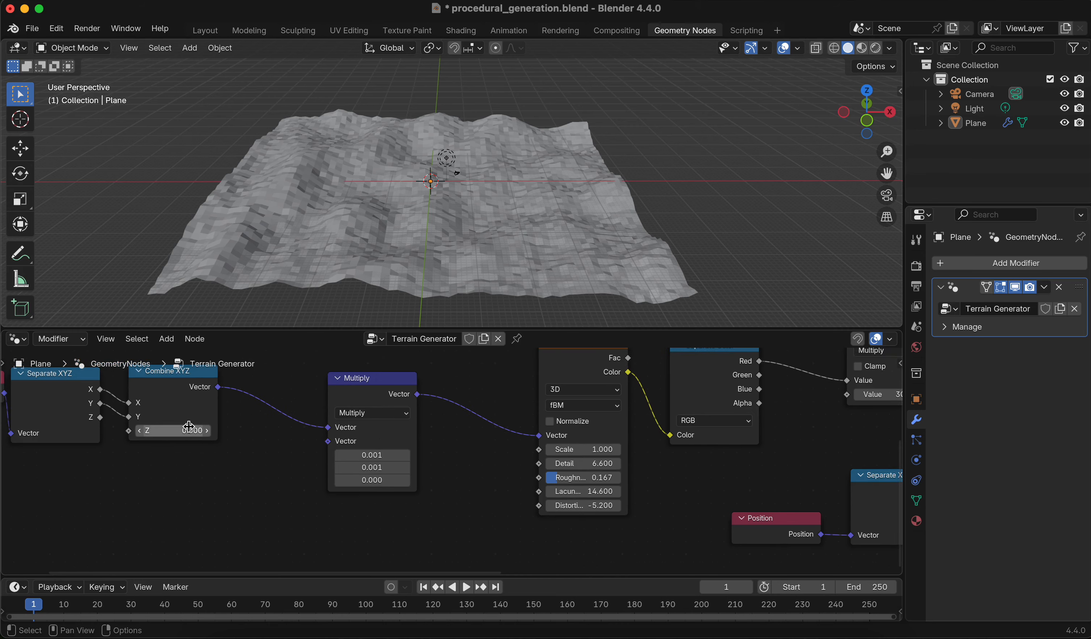
middle_click_drag(441, 434, 355, 453)
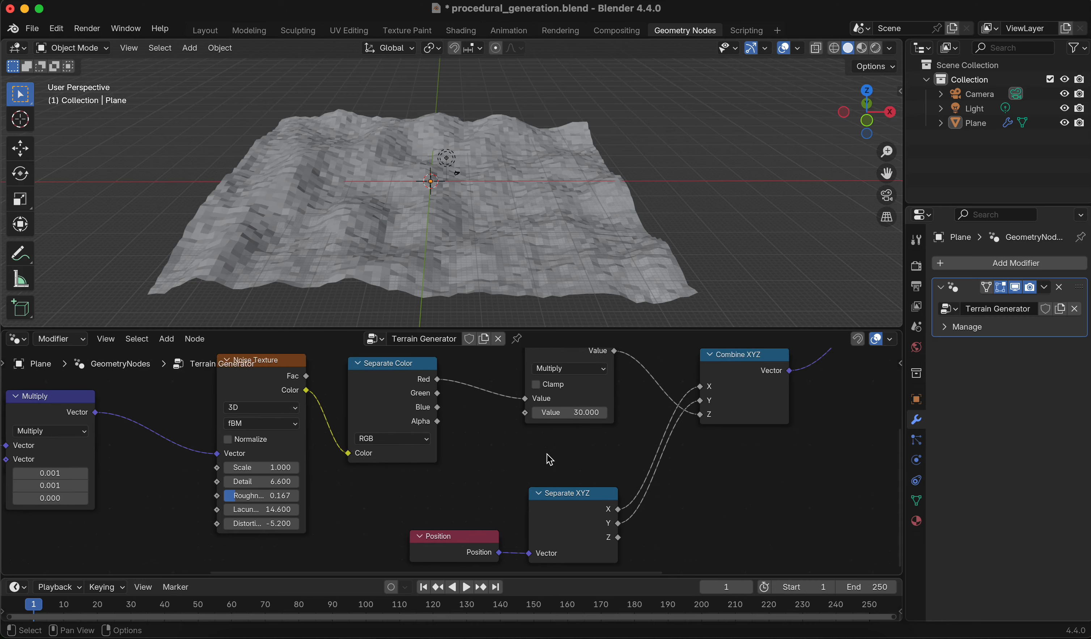
scroll(545, 452, "down", 2)
middle_click_drag(543, 450, 593, 420)
middle_click_drag(603, 239, 590, 222)
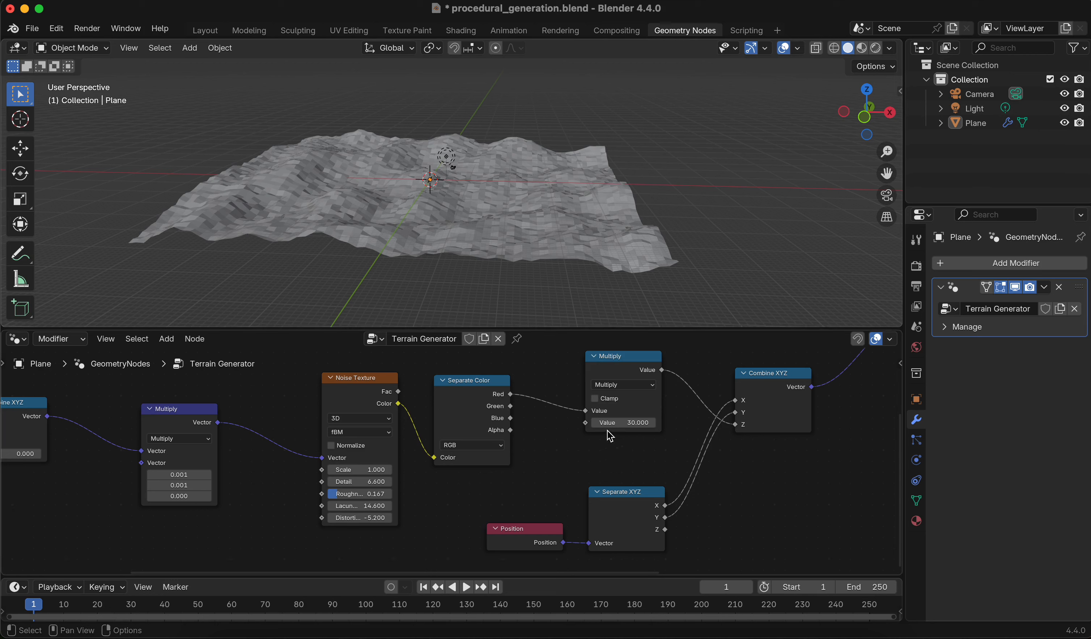
left_click_drag(620, 427, 653, 426)
Experiment with the Noise Texture's Detail value while orbiting around the terrain
middle_click_drag(538, 407, 542, 419)
middle_click_drag(538, 219, 467, 229)
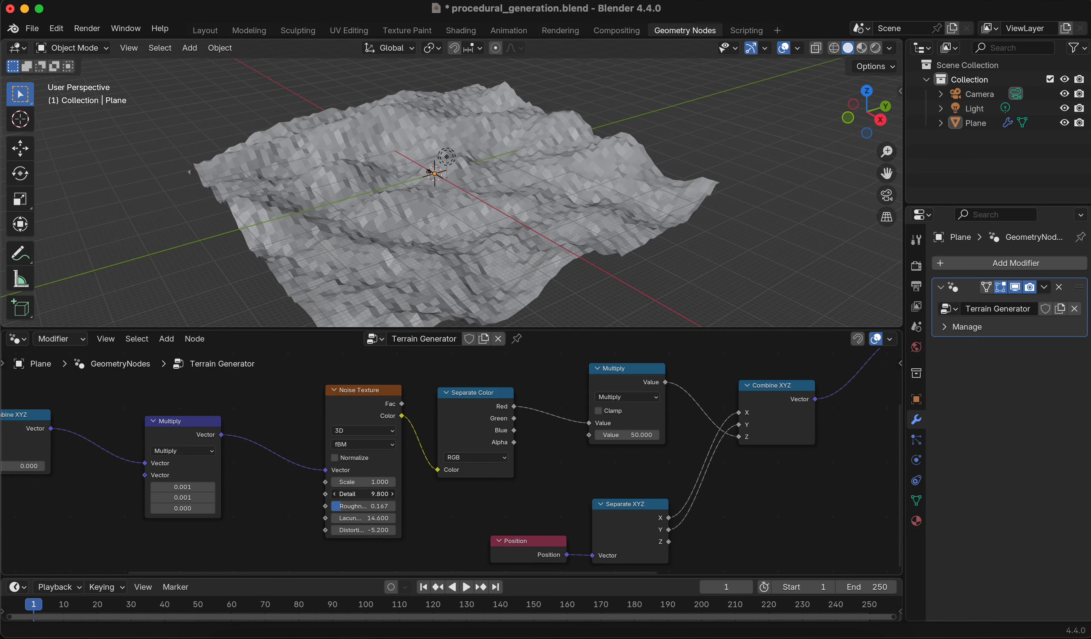
mouse_move(388, 491)
left_mouse_down()
mouse_move(353, 490)
mouse_move(382, 490)
left_mouse_up()
middle_click_drag(682, 300, 552, 291)
middle_click_drag(436, 389, 478, 501)
middle_click_drag(565, 201, 543, 214)
Set the Subdivide Mesh node's Level to 7
scroll(478, 221, "up", 2)
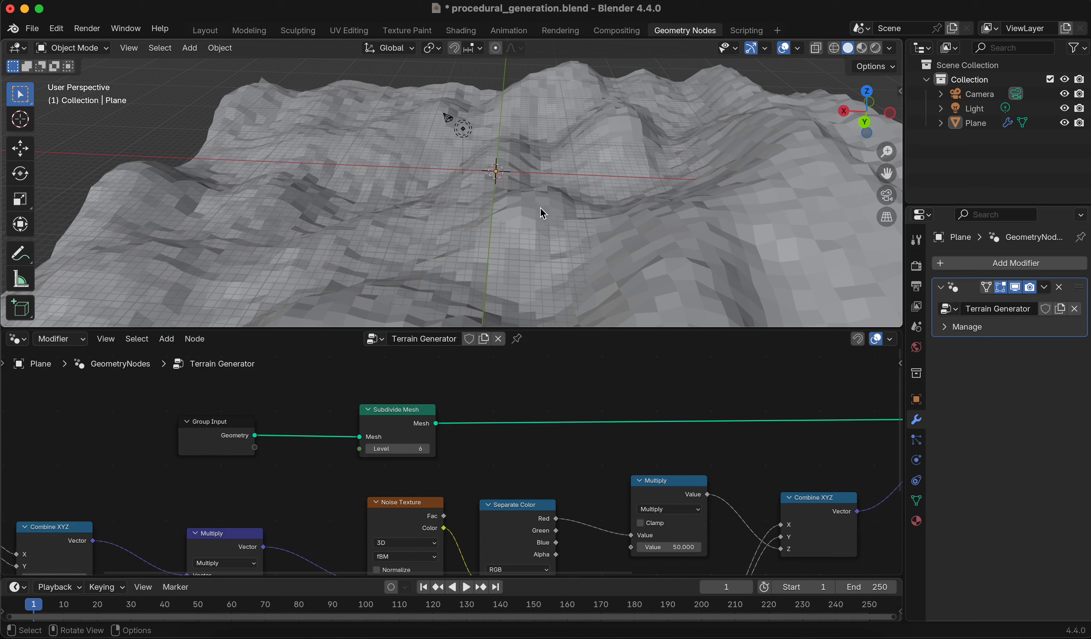
left_click(421, 449)
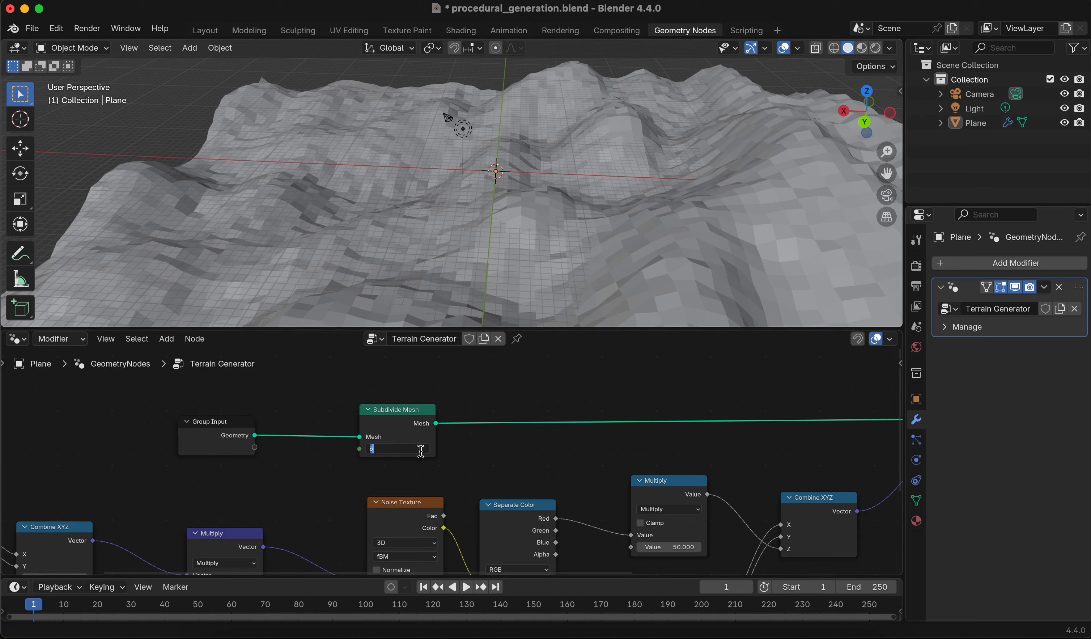
type("7")
key("Return")
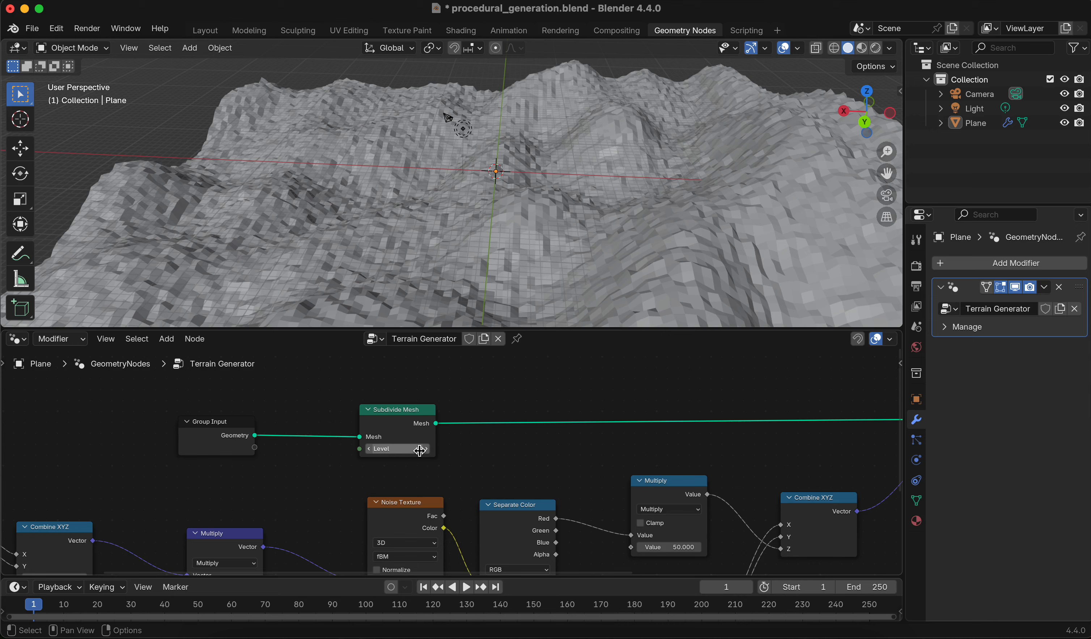
Set the Noise Texture's Detail to 1
scroll(398, 487, "down", 3)
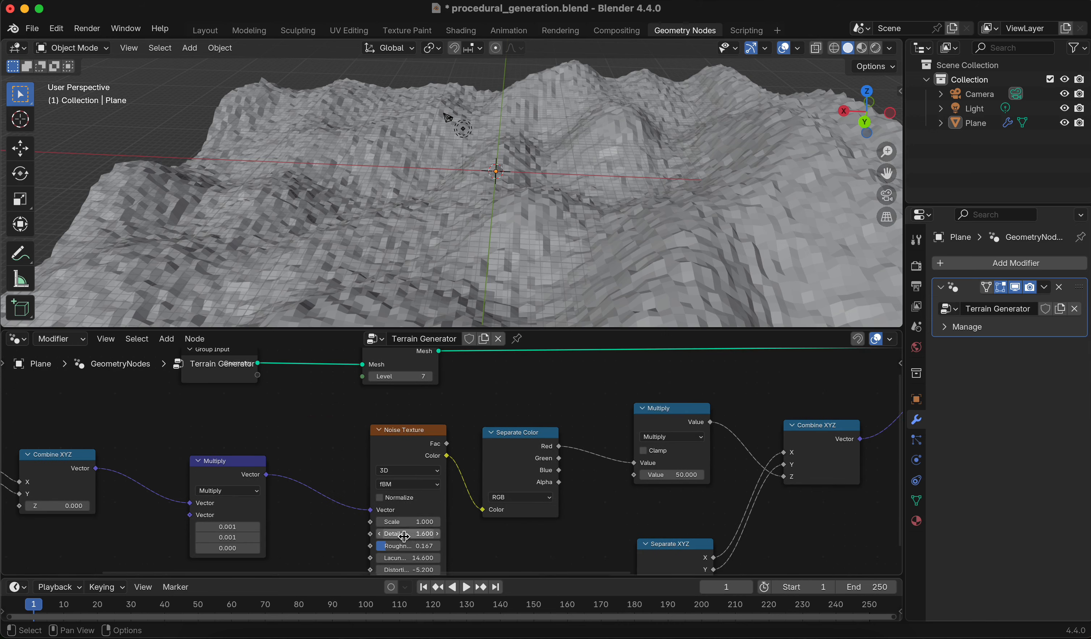
left_click_drag(410, 533, 380, 534)
middle_click_drag(571, 262, 404, 264)
mouse_move(544, 241)
middle_mouse_down()
mouse_move(526, 251)
mouse_move(444, 208)
middle_mouse_up()
scroll(503, 244, "down", 3)
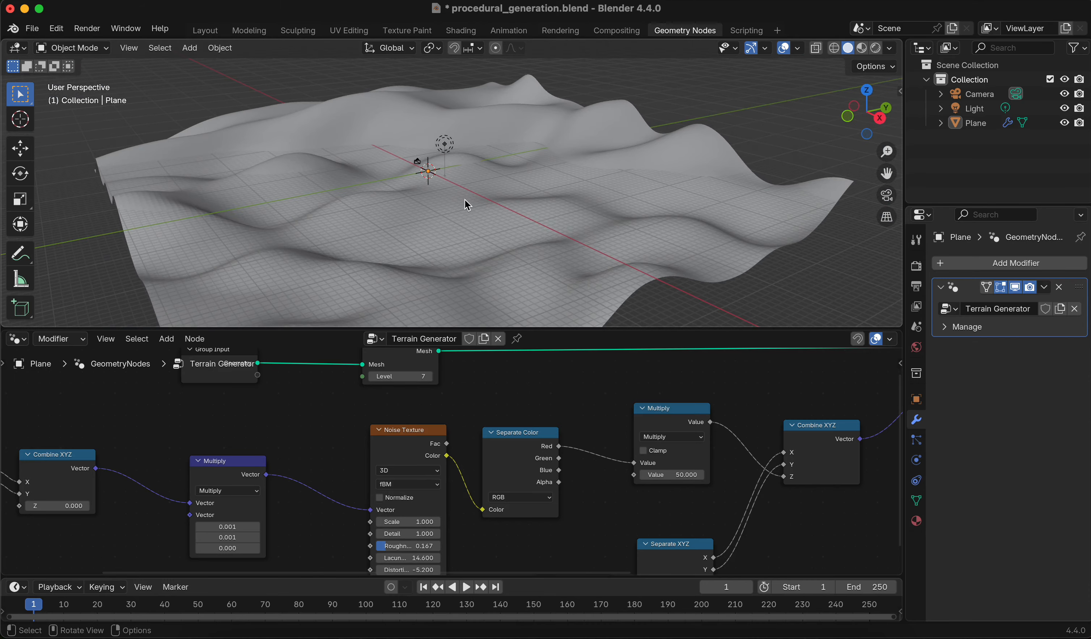
Save the blend file
key("super+s")
middle_click_drag(699, 254, 667, 312)
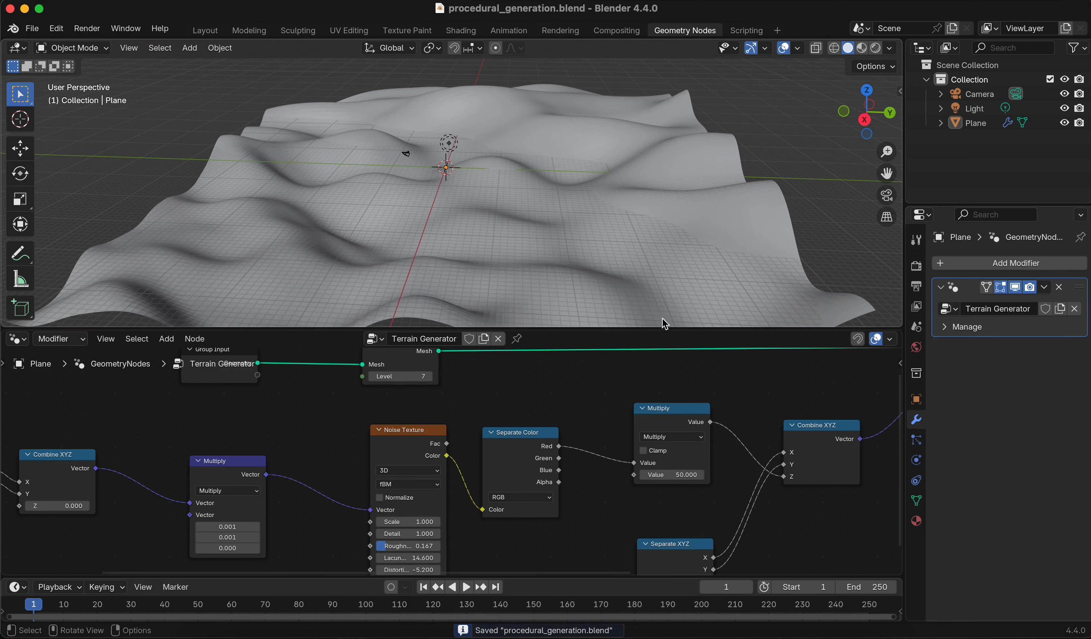
left_click_drag(657, 329, 657, 361)
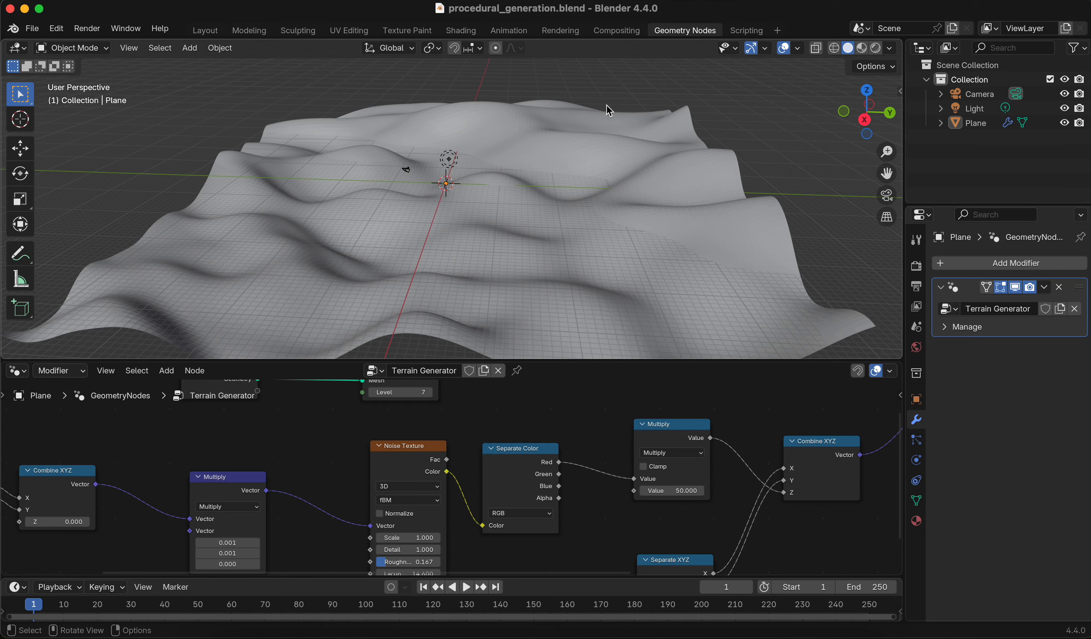
middle_click_drag(610, 111, 607, 154)
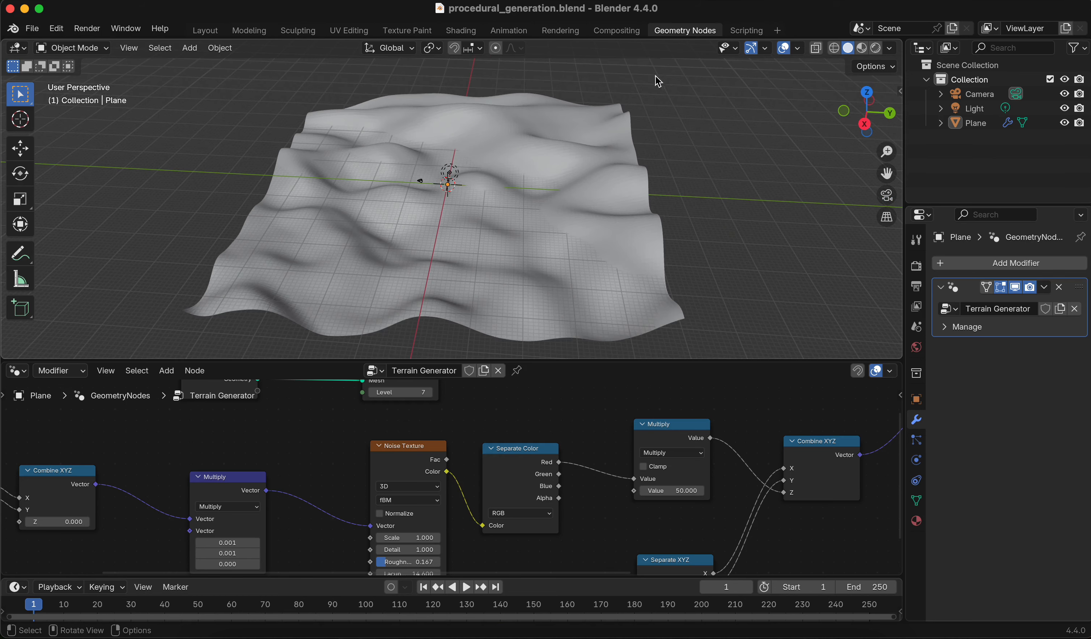
Switch to the Shading workspace and create a new material for the plane
left_click(461, 31)
scroll(526, 158, "down", 11)
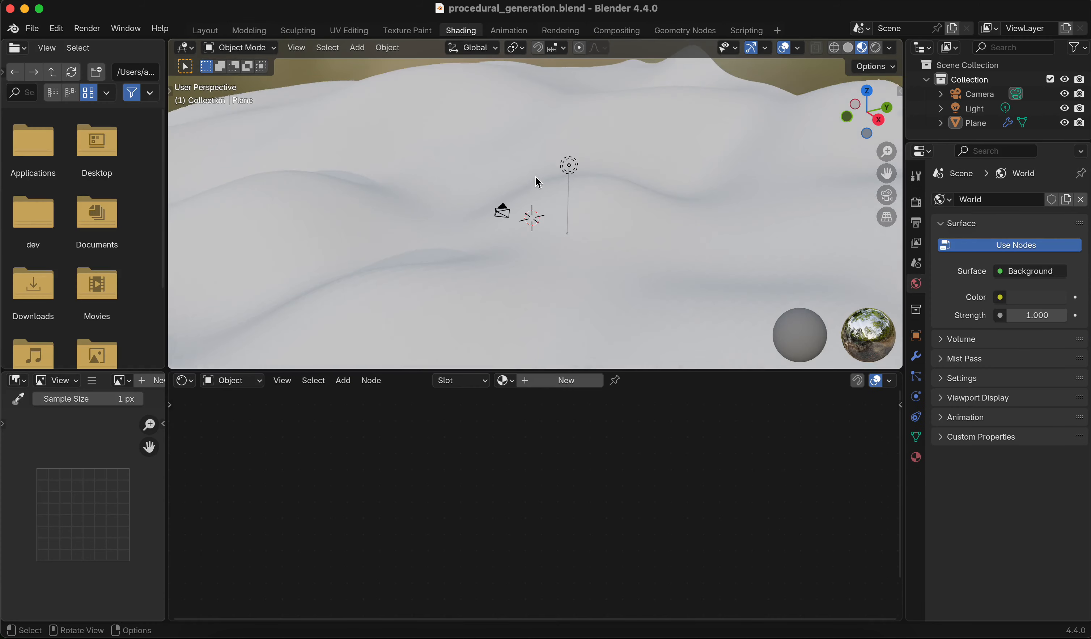
middle_click_drag(575, 208, 548, 308)
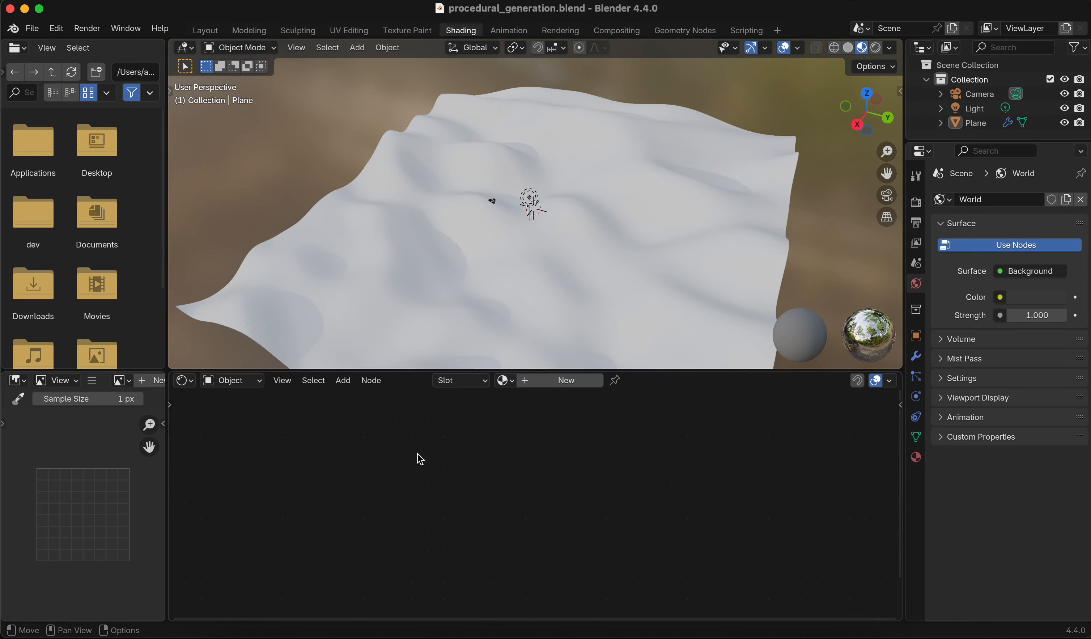
left_click(184, 380)
left_click(211, 500)
left_click(551, 381)
Select the Principled BSDF node and open the node sidebar to examine its properties
scroll(618, 571, "down", 2)
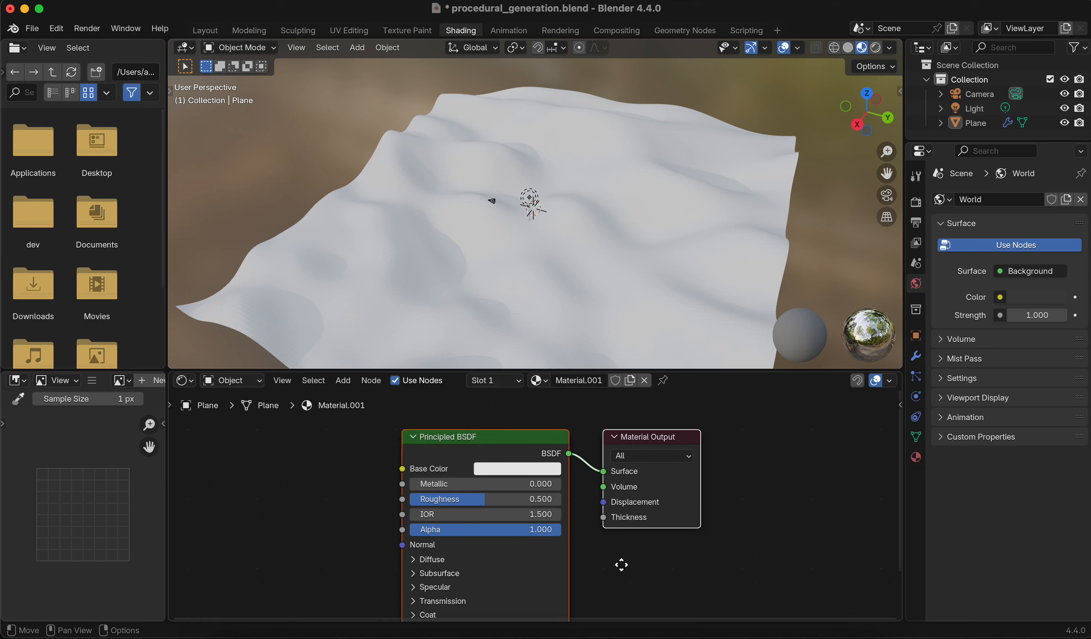
middle_click_drag(622, 565, 520, 526)
left_click(407, 439)
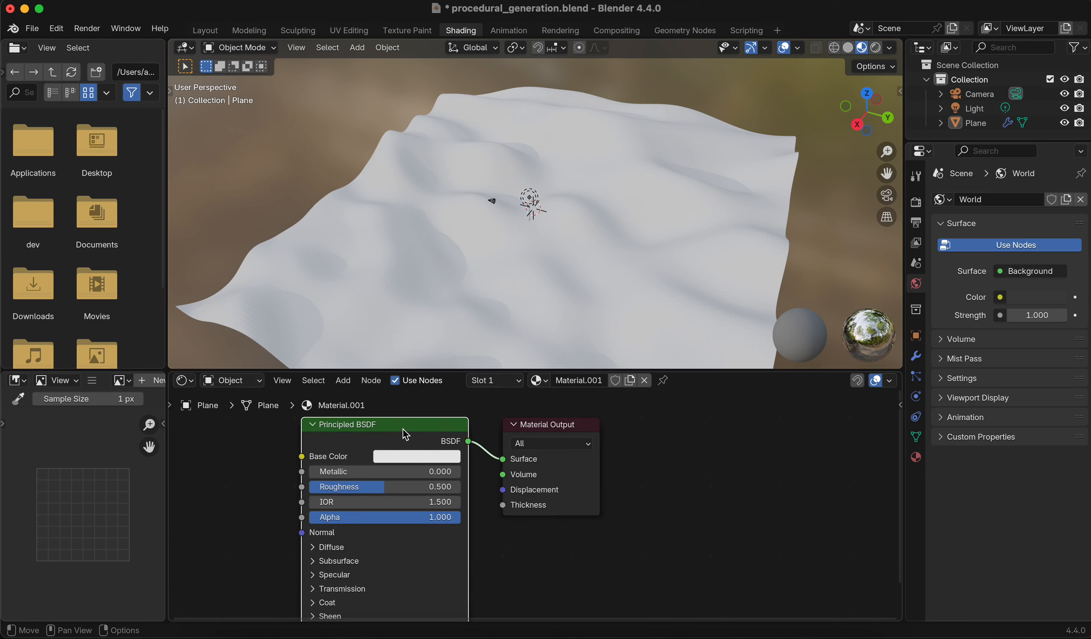
middle_click_drag(362, 452, 451, 445)
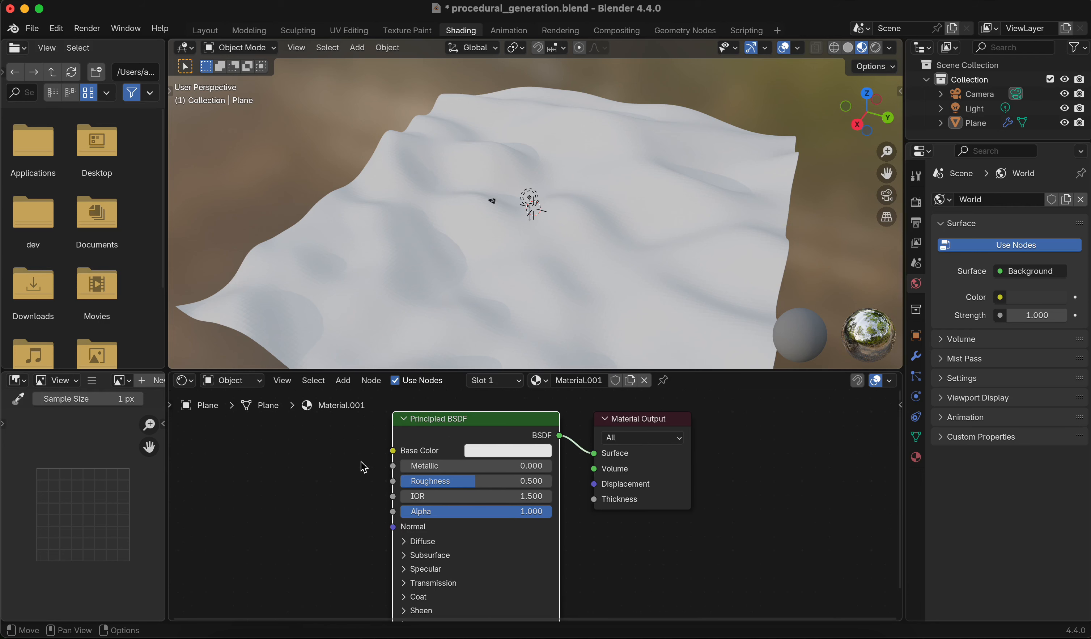
scroll(363, 462, "down", 3)
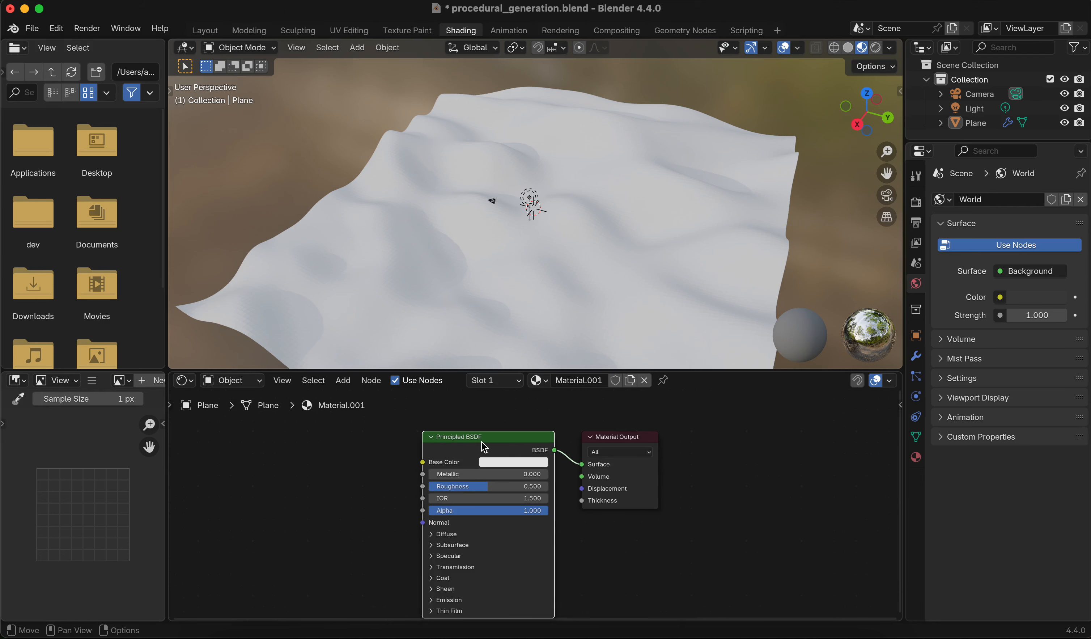
middle_click_drag(544, 411, 489, 390)
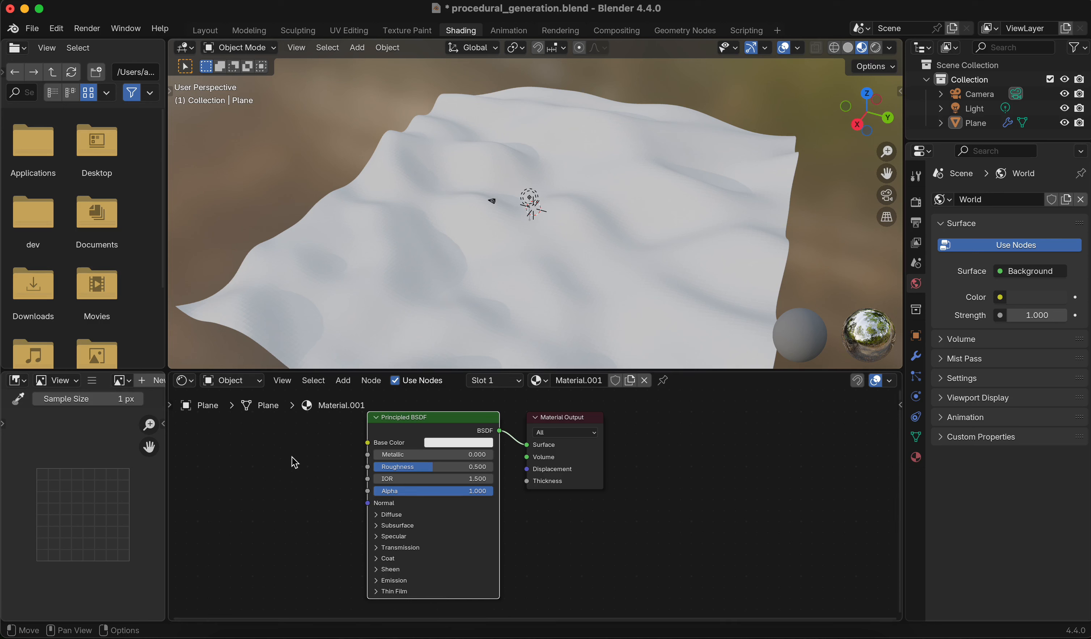
key("n")
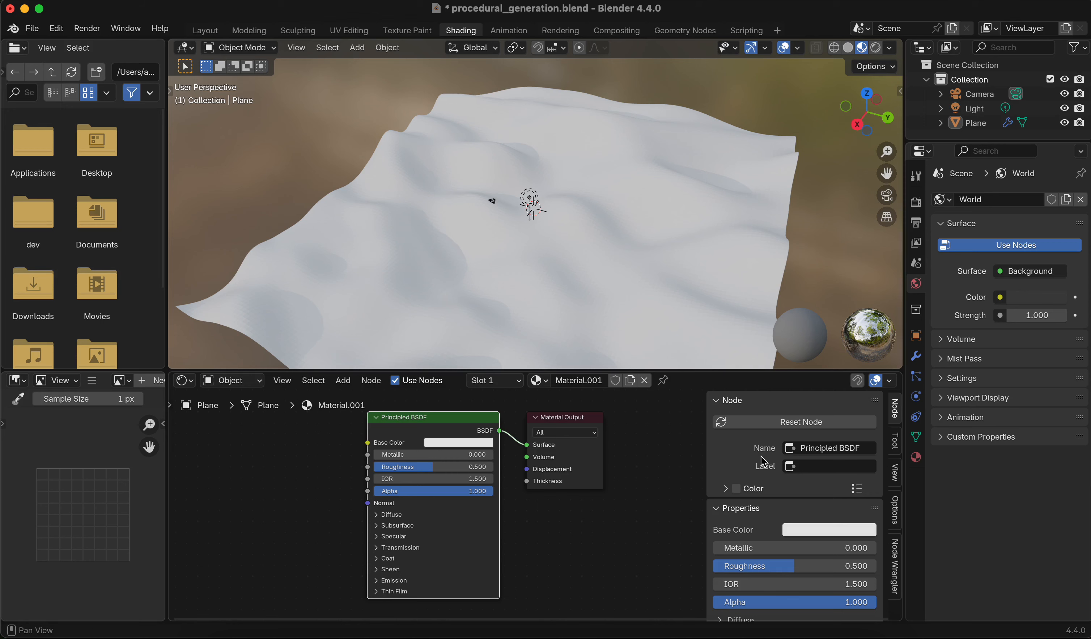
Enlarge the node editor and open the Node Wrangler tab in its sidebar
left_click_drag(767, 372, 770, 309)
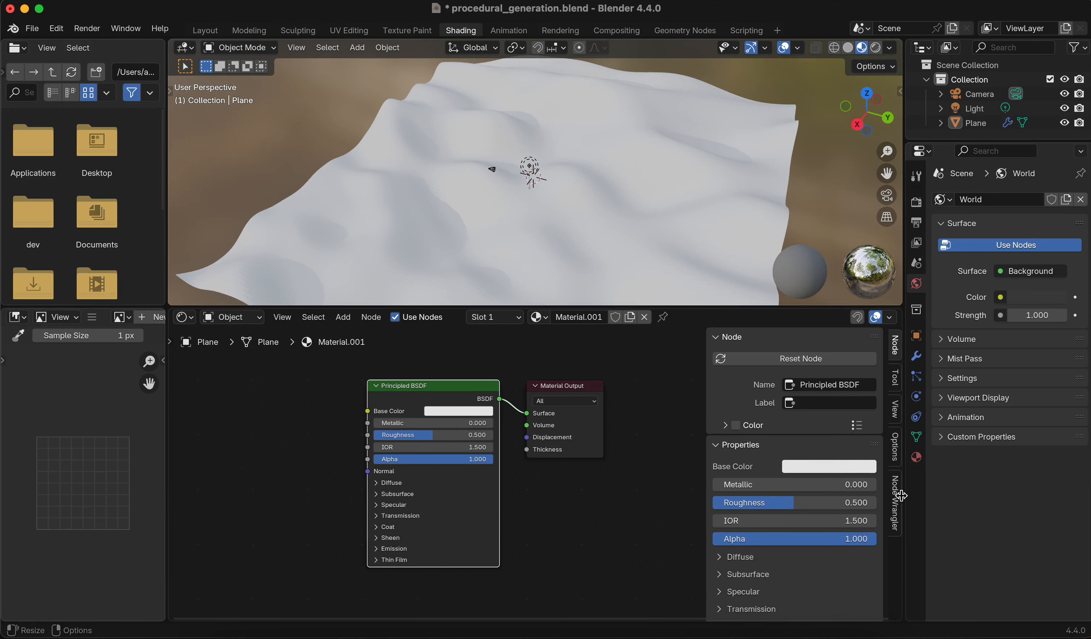
left_click(899, 500)
left_click(768, 339)
left_click(769, 341)
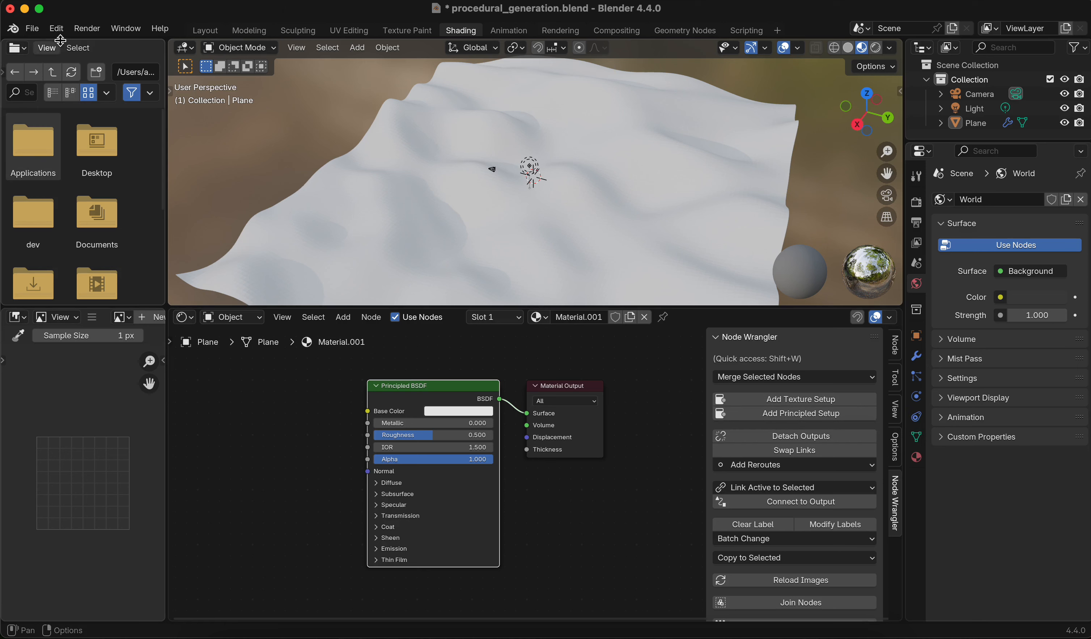
Open the Preferences add-ons list to check that Node Wrangler is enabled, then close Preferences
left_click(57, 29)
left_click(84, 215)
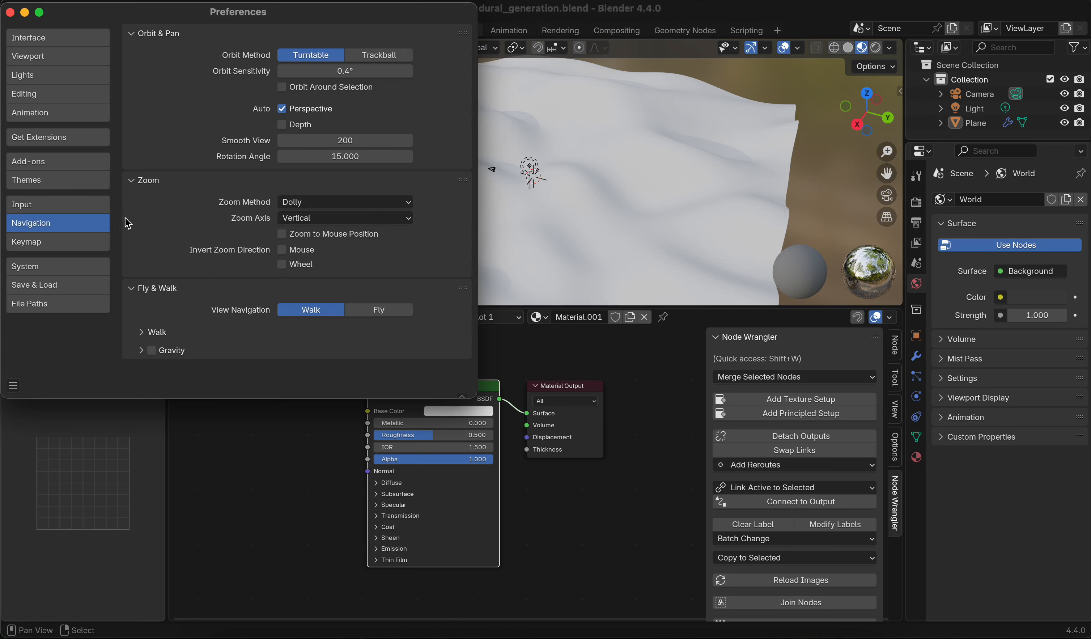
left_click(44, 165)
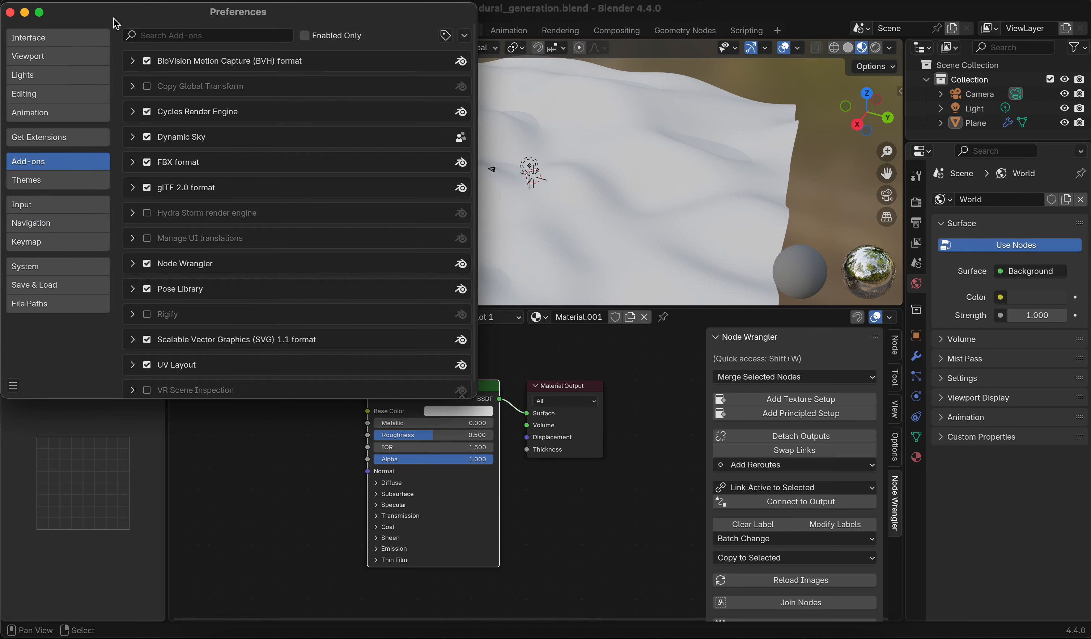
left_click_drag(116, 23, 355, 62)
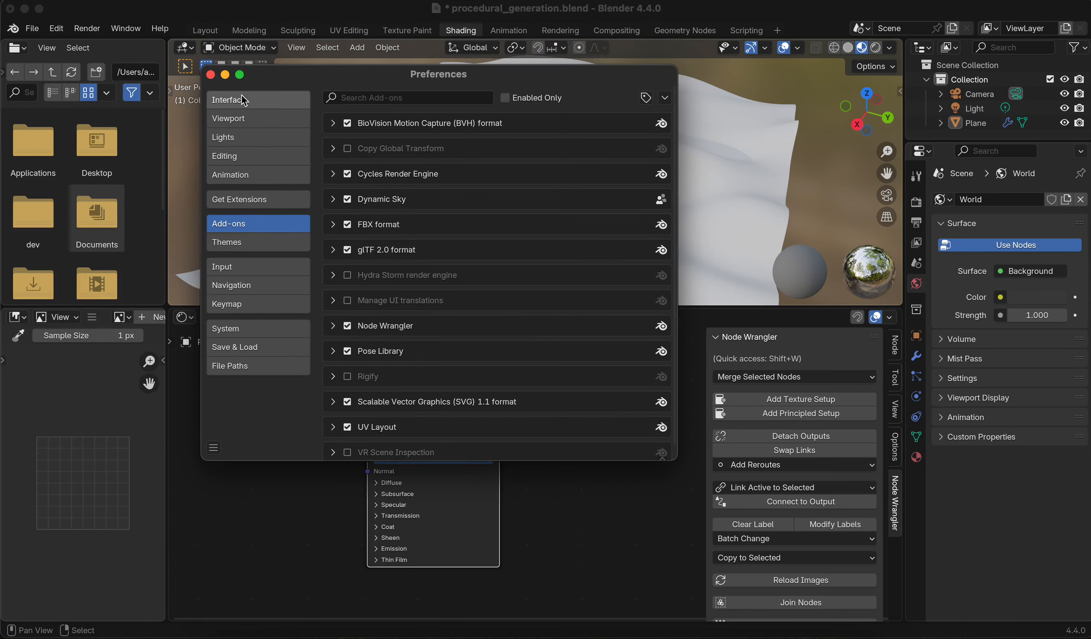
left_click(210, 75)
Use Node Wrangler's Principled Setup on the Principled BSDF to load all five rocky_terrain_02 textures from the textures folder
scroll(621, 474, "down", 3)
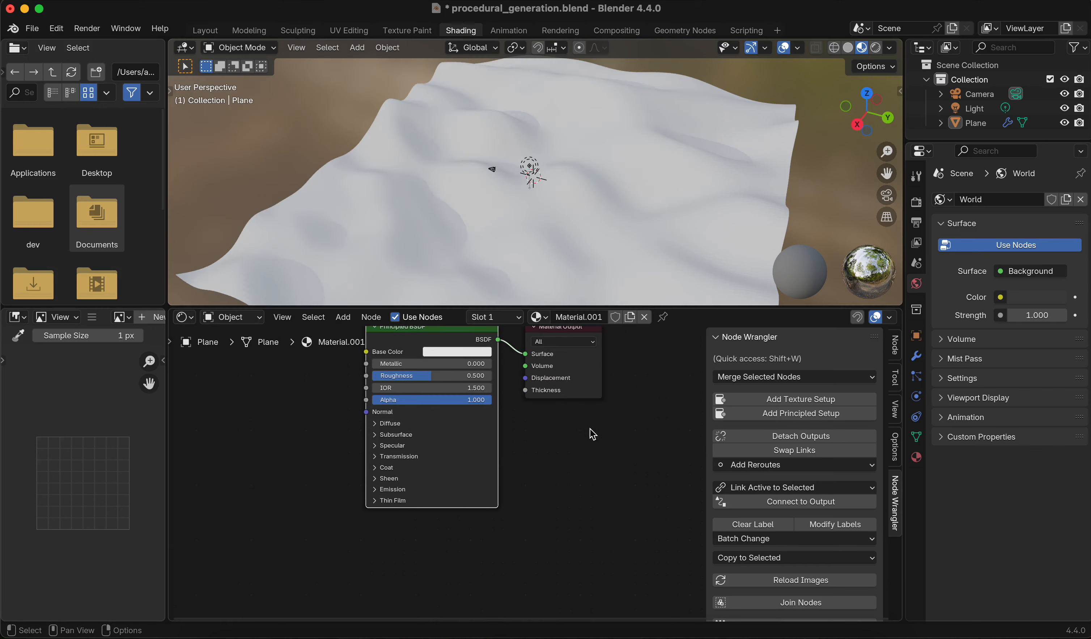
scroll(430, 407, "up", 2)
middle_click_drag(448, 414, 475, 455)
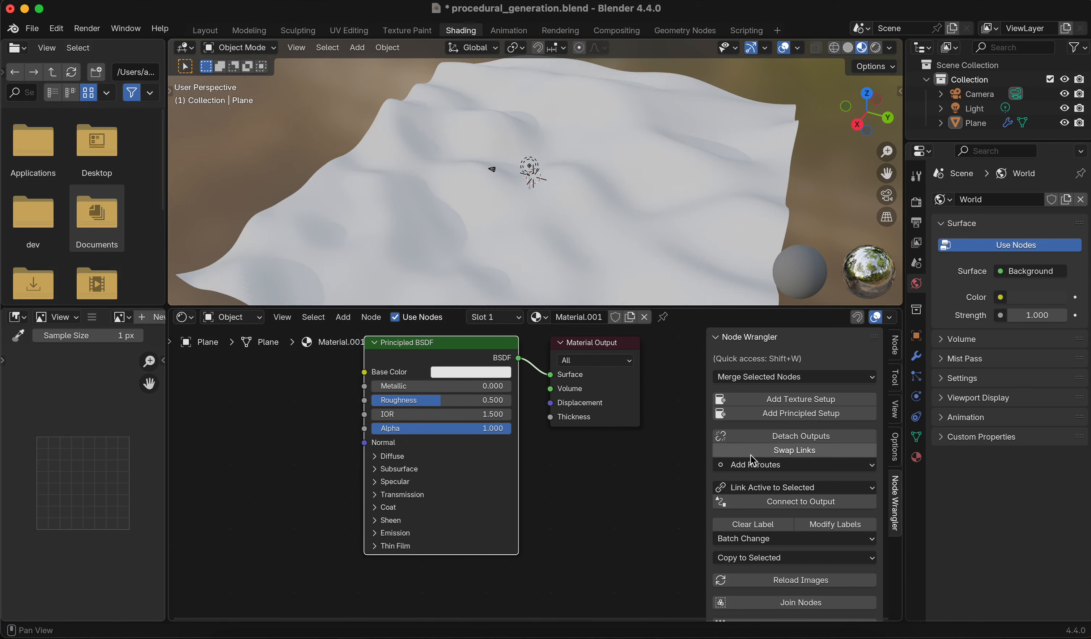
left_click(773, 422)
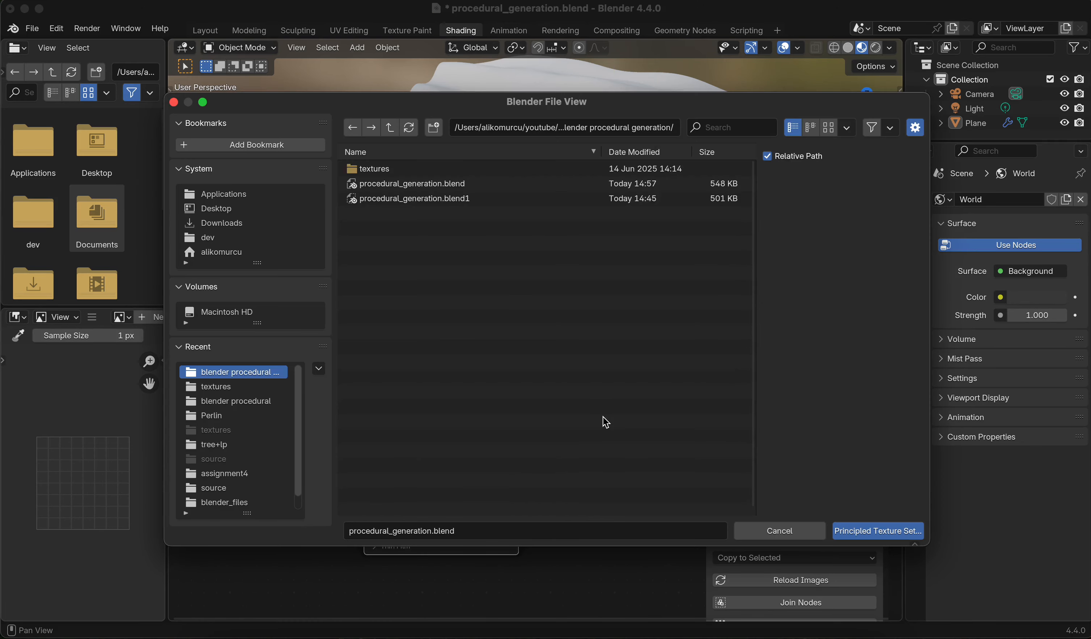
left_click(386, 169)
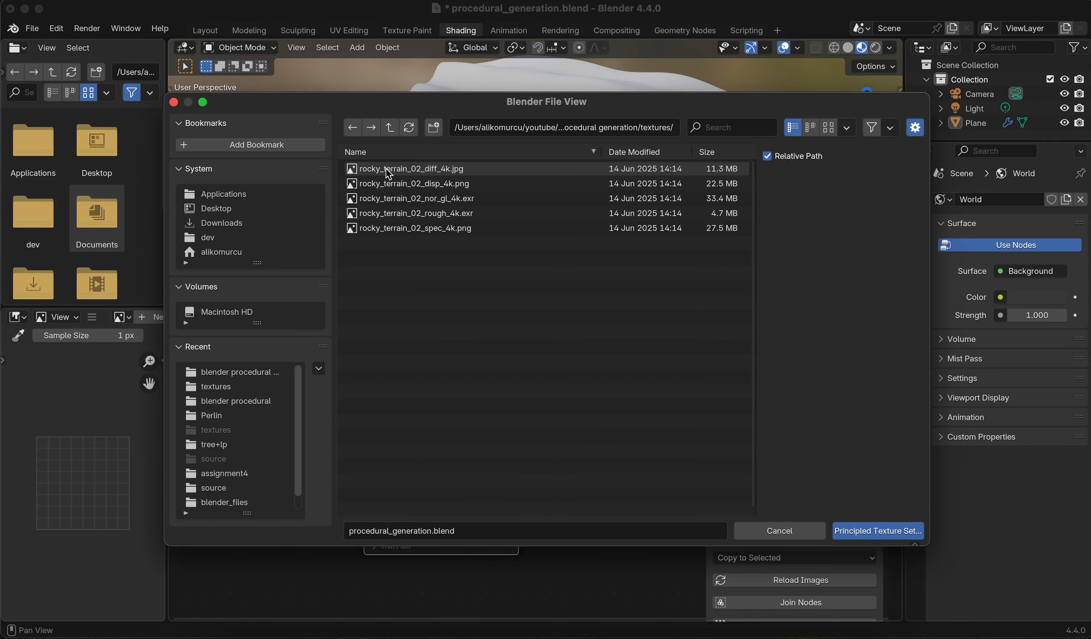
left_click(386, 169)
left_click(410, 229, "shift")
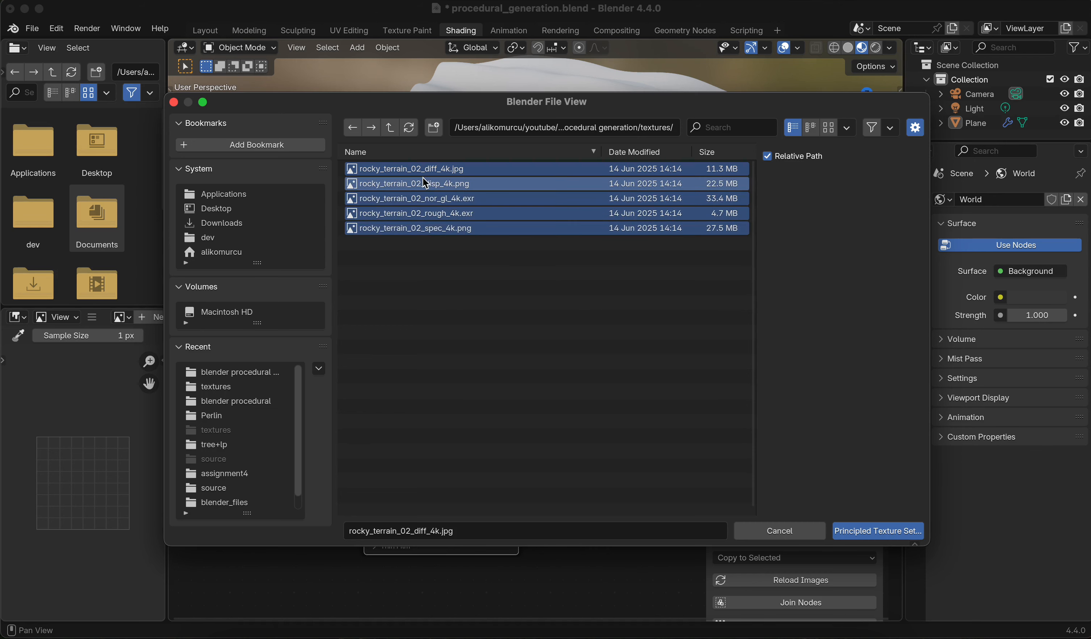
left_click(865, 538)
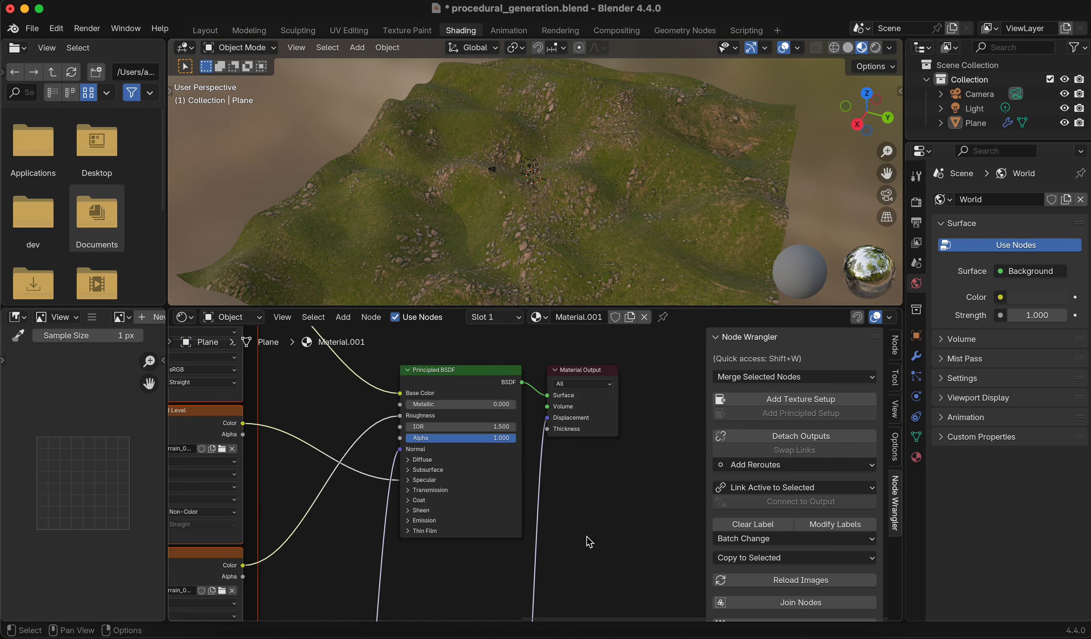
Set the texture Mapping node's Scale X and Y to 4
scroll(590, 542, "left", 15)
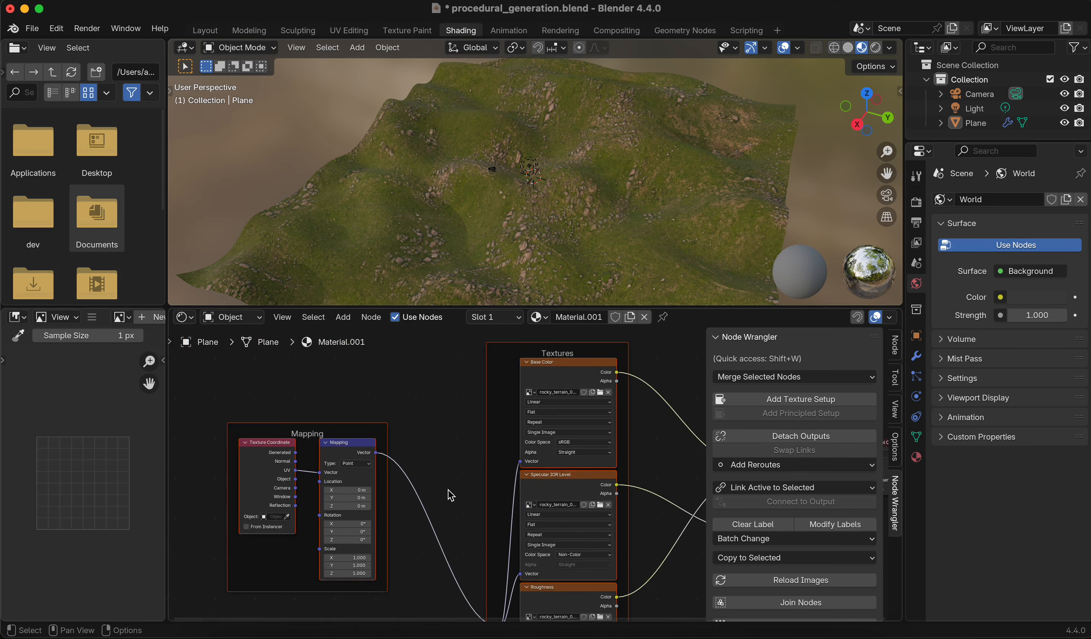
middle_click_drag(451, 495, 565, 407)
scroll(512, 458, "up", 5)
middle_click_drag(628, 274, 507, 195)
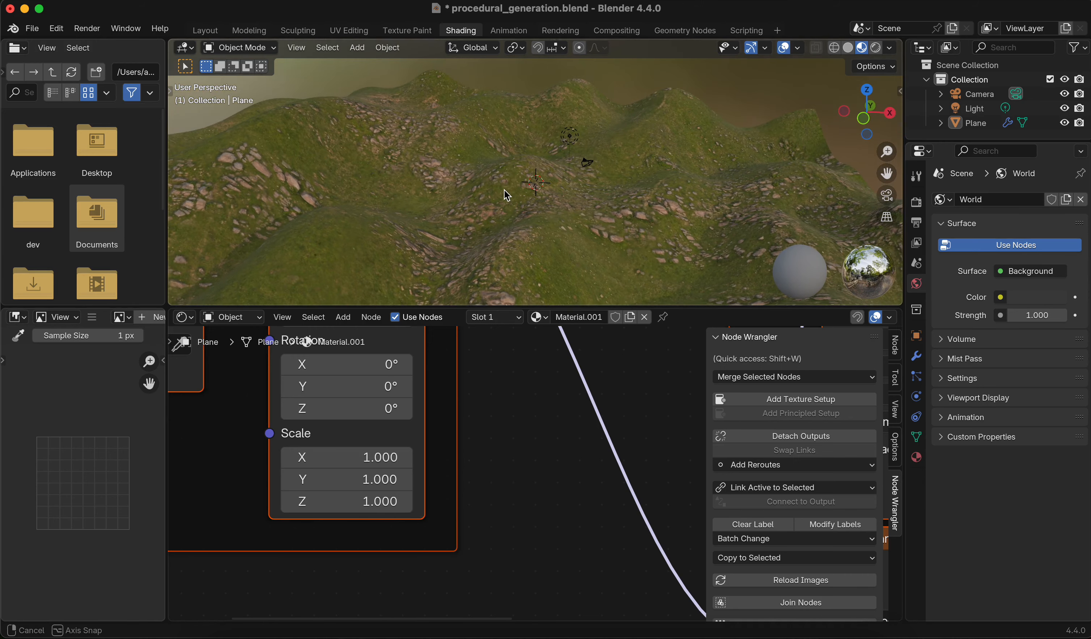
left_click(387, 453)
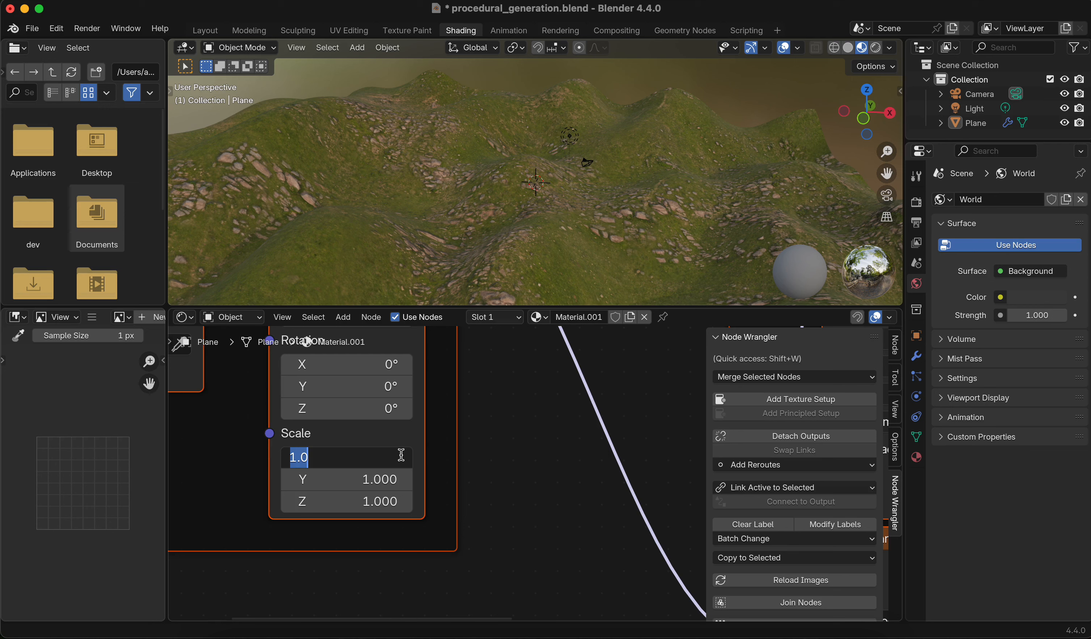
type("4")
key("Tab")
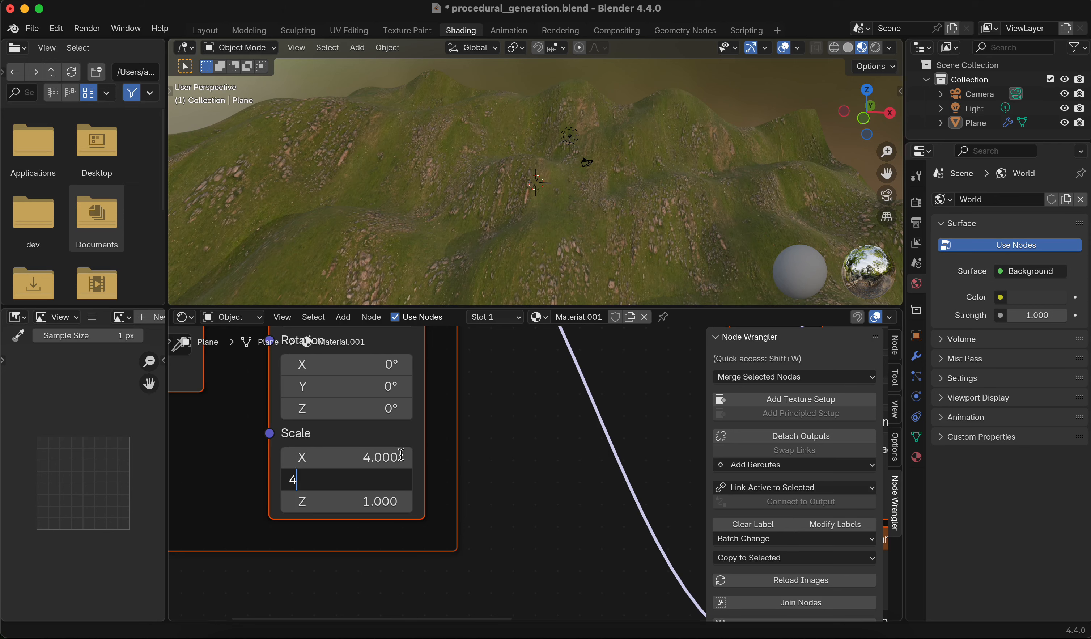
type("4")
key("Tab")
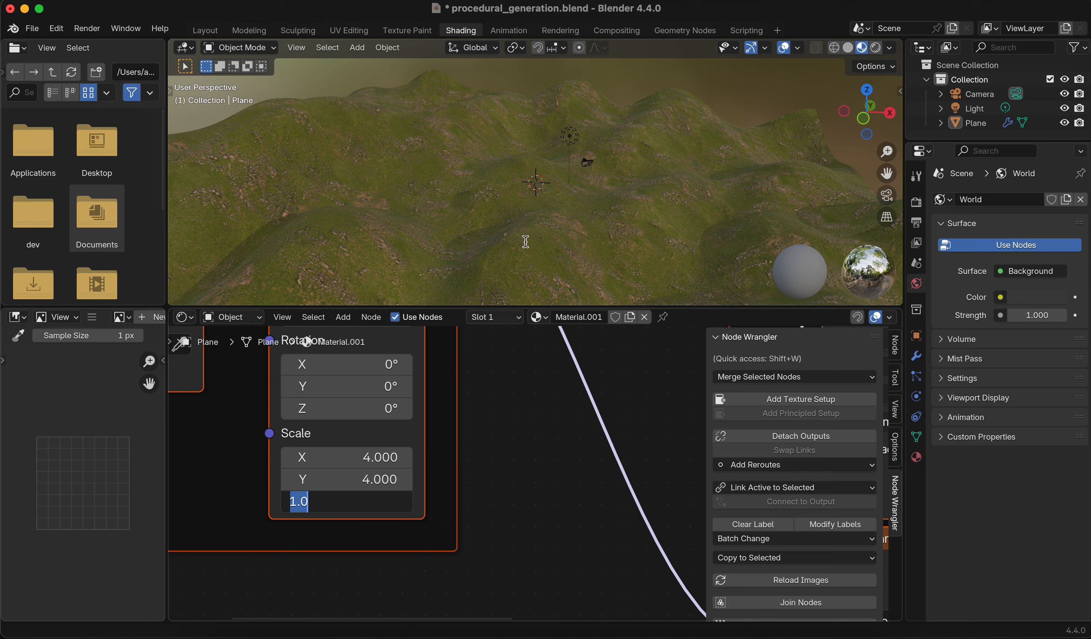
key("Return")
Set the Normal Map node's Strength to 3.6
middle_click_drag(640, 274, 646, 299)
scroll(640, 228, "down", 3)
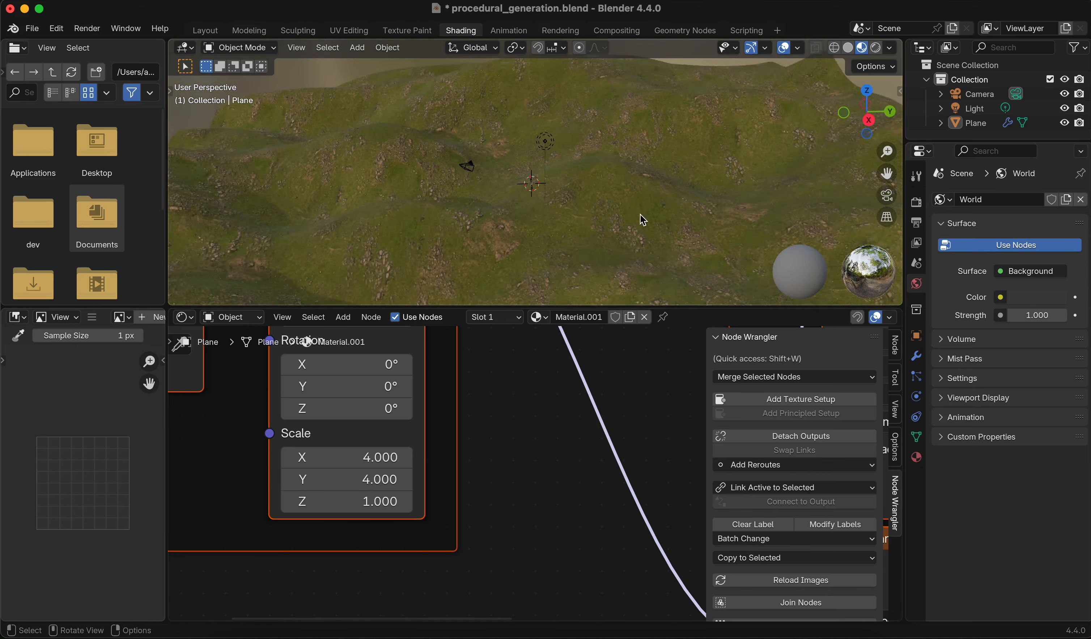
middle_click_drag(640, 215, 641, 154)
middle_click_drag(648, 414, 531, 383)
scroll(605, 468, "down", 5)
scroll(608, 474, "down", 5)
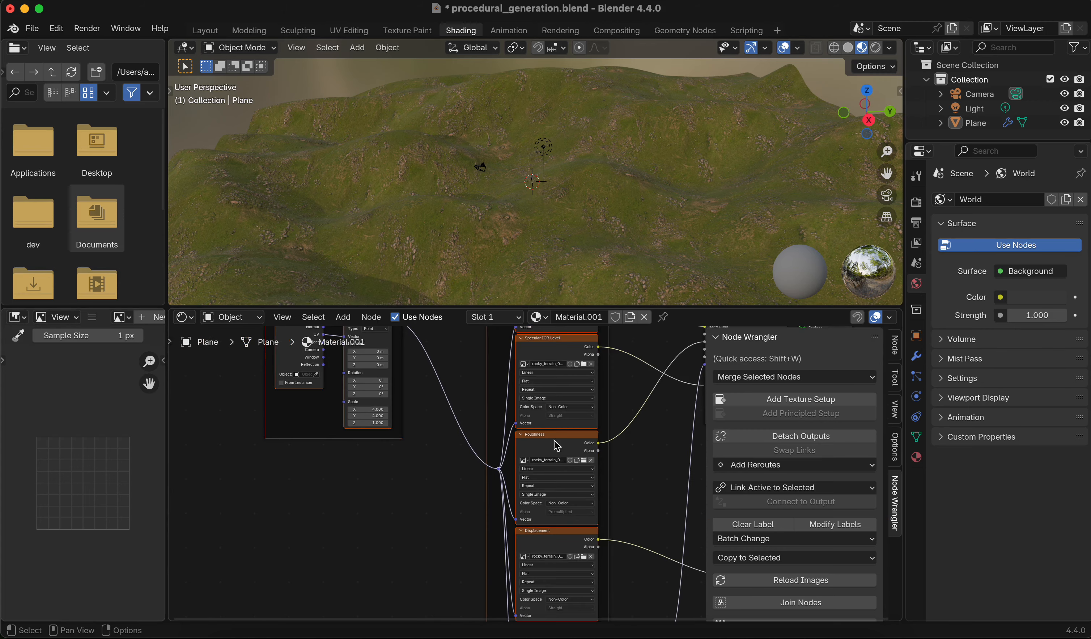
scroll(556, 501, "up", 5)
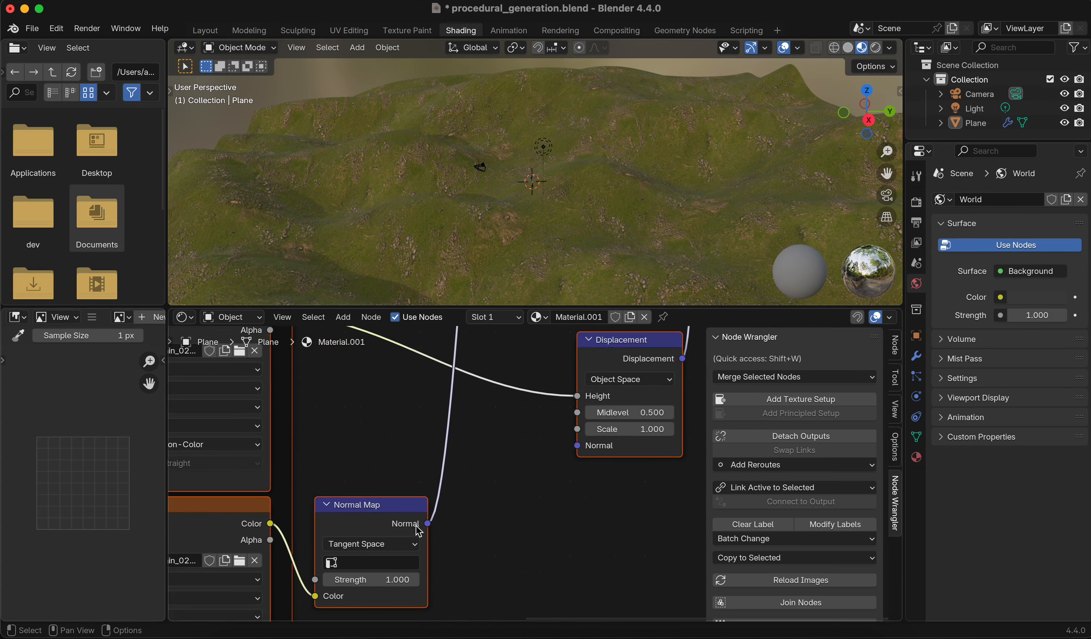
left_click_drag(490, 491, 493, 491)
middle_click_drag(659, 204, 583, 184)
left_click_drag(490, 490, 473, 491)
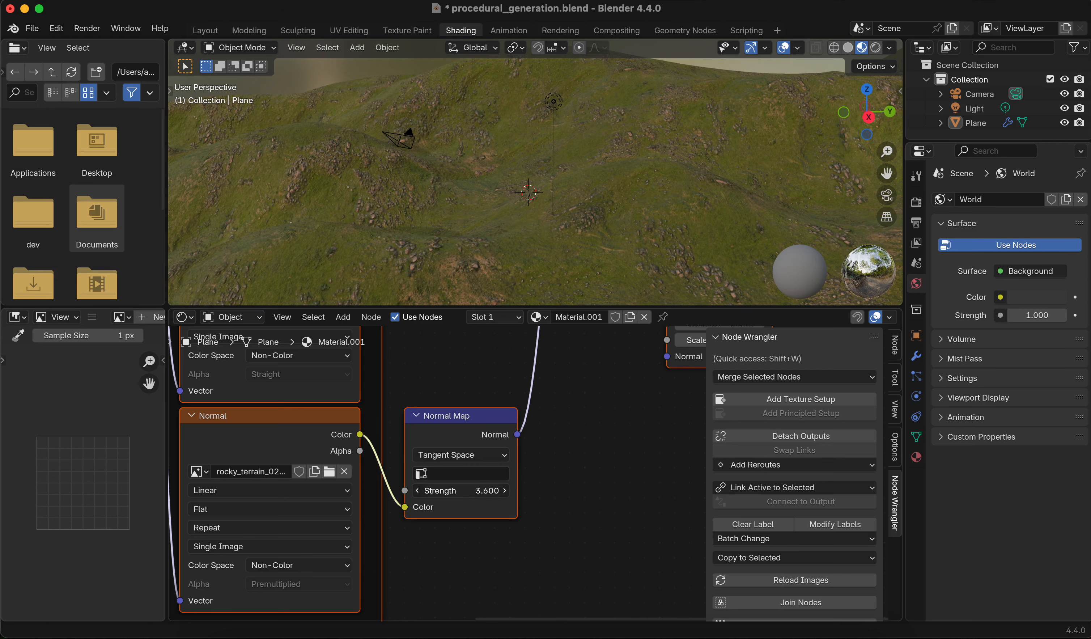
Save the file and view the terrain in the Layout workspace with rendered viewport shading
key("super+s")
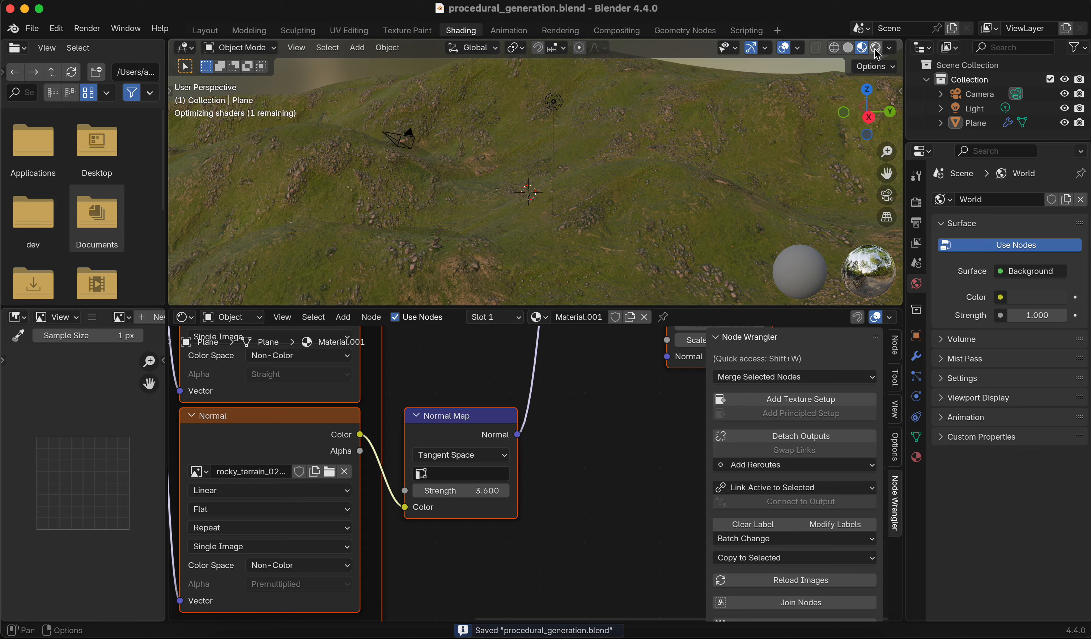
left_click_drag(995, 140, 996, 219)
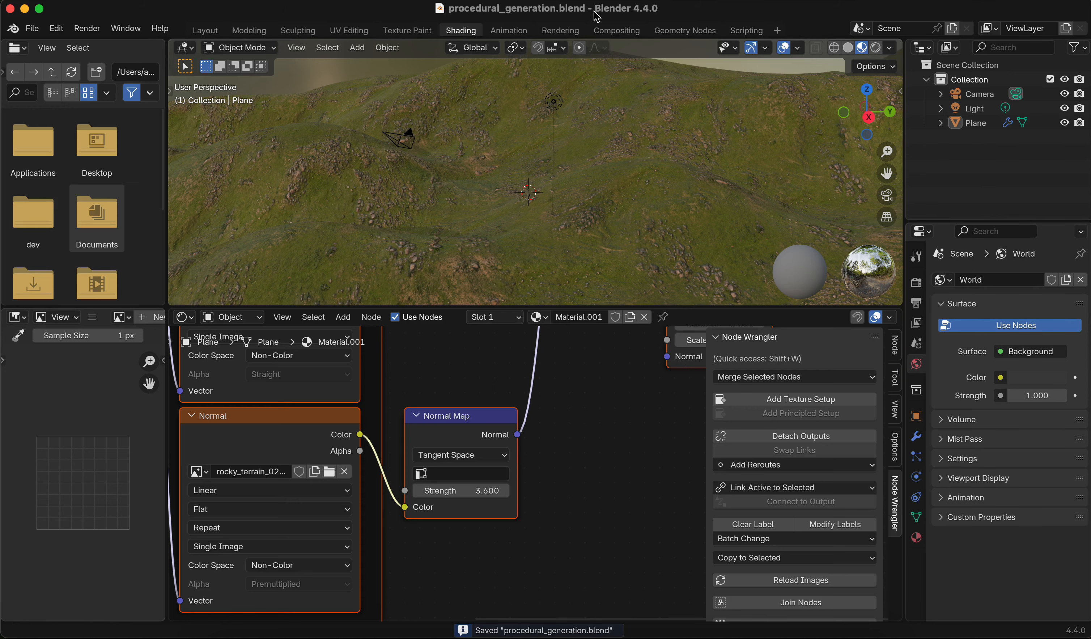
left_click(205, 31)
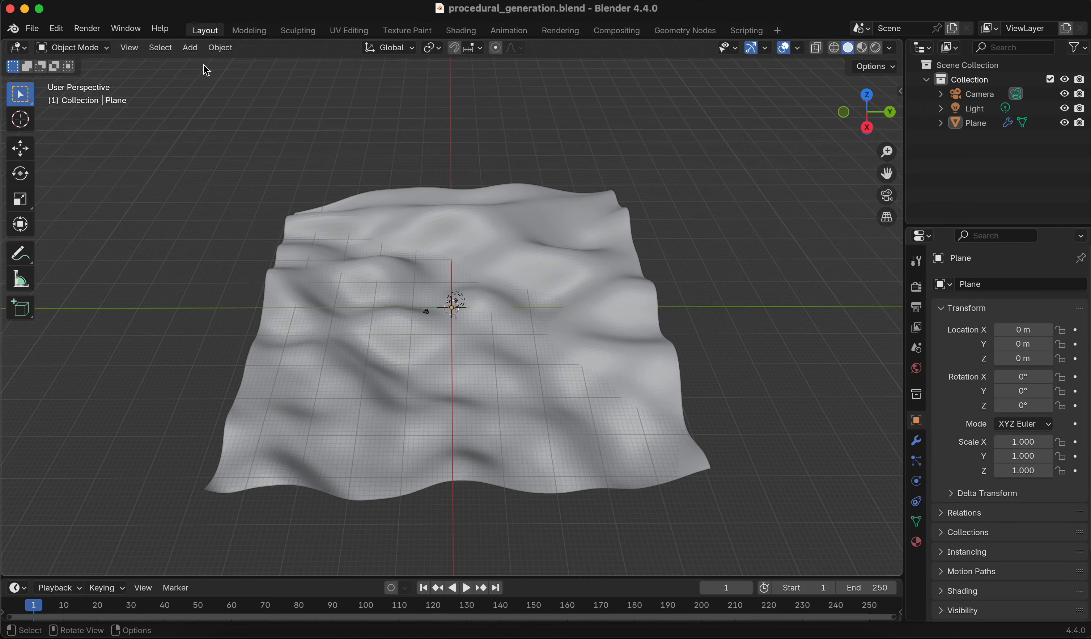
left_click(864, 49)
left_click(875, 49)
left_click(867, 50)
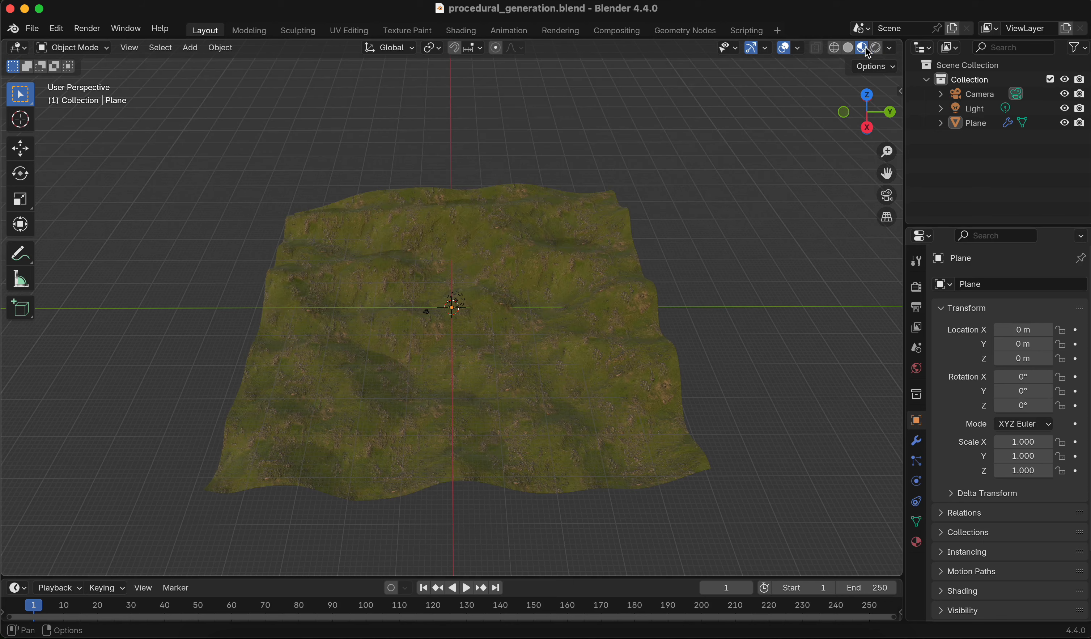
left_click(875, 52)
Add a Sun light to the scene and raise its strength in the light properties
left_click(190, 48)
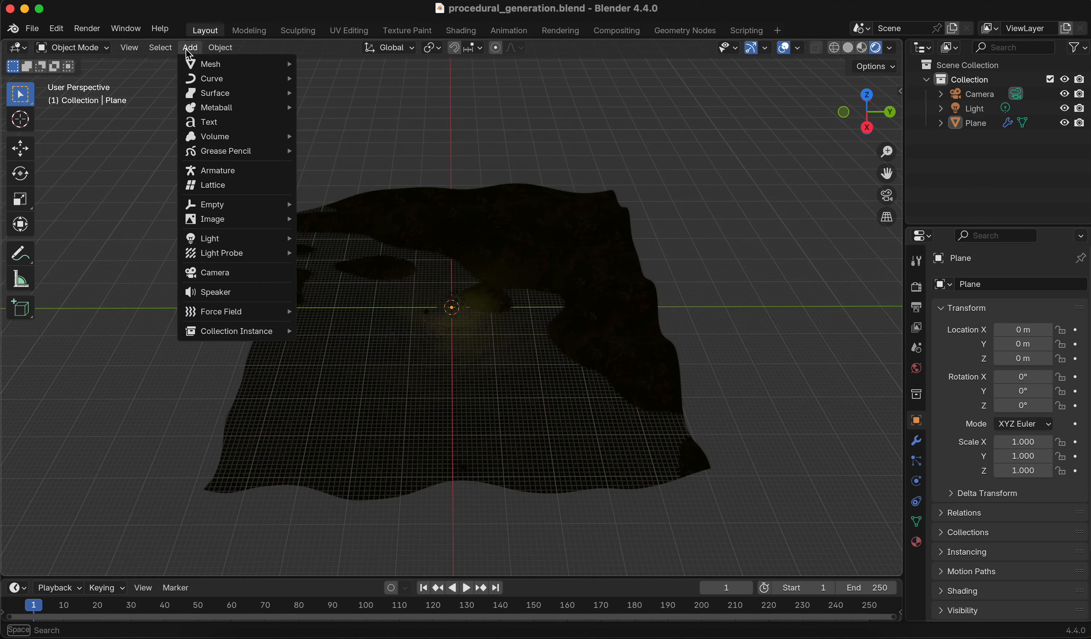
mouse_move(234, 239)
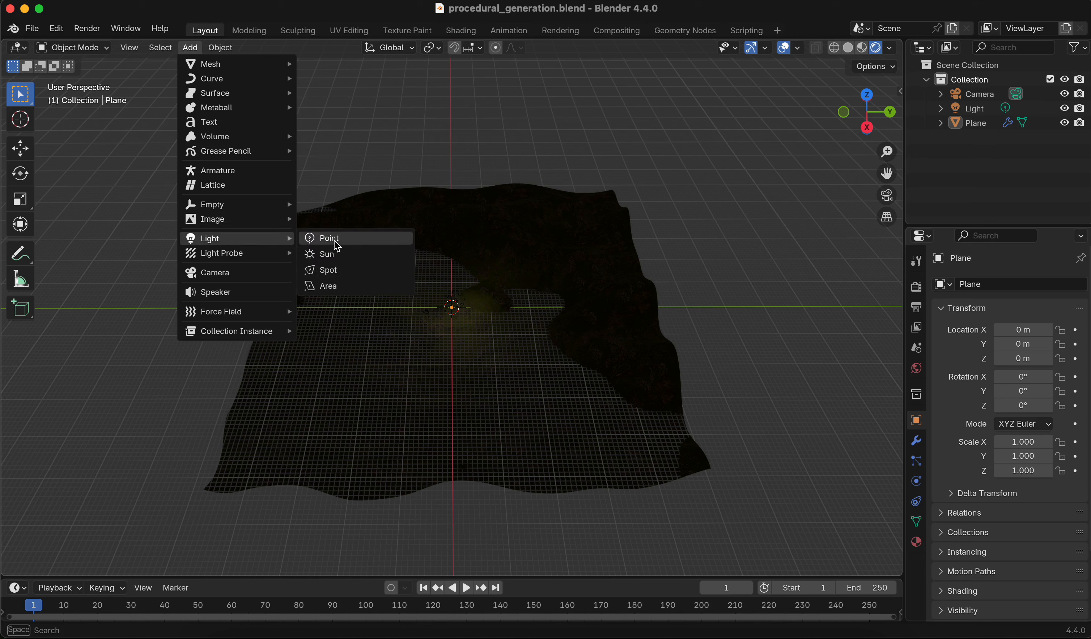
left_click(337, 259)
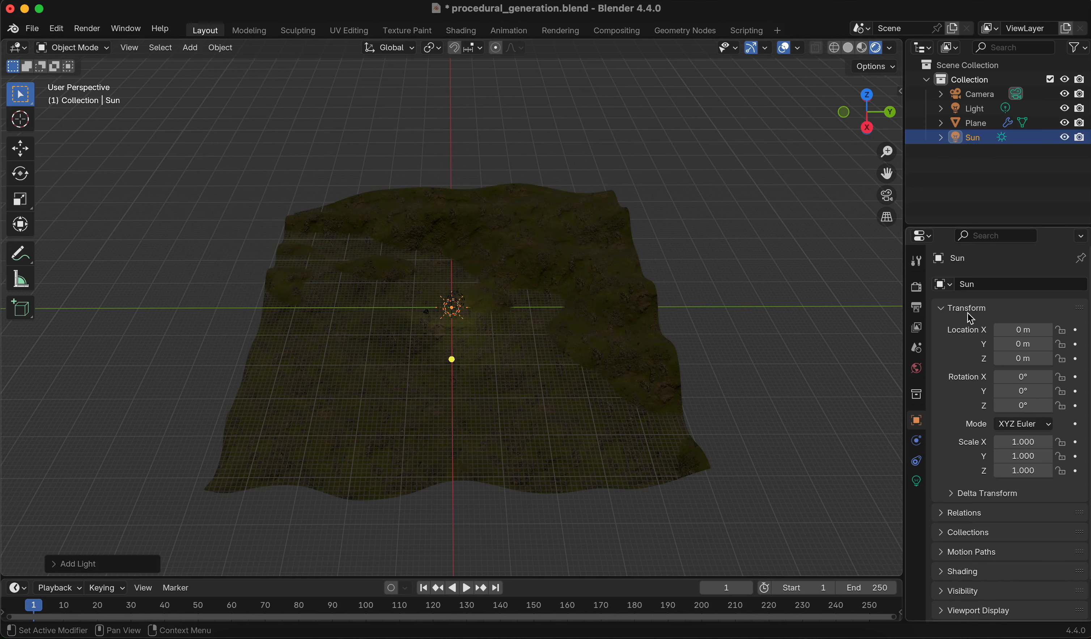
left_click(917, 481)
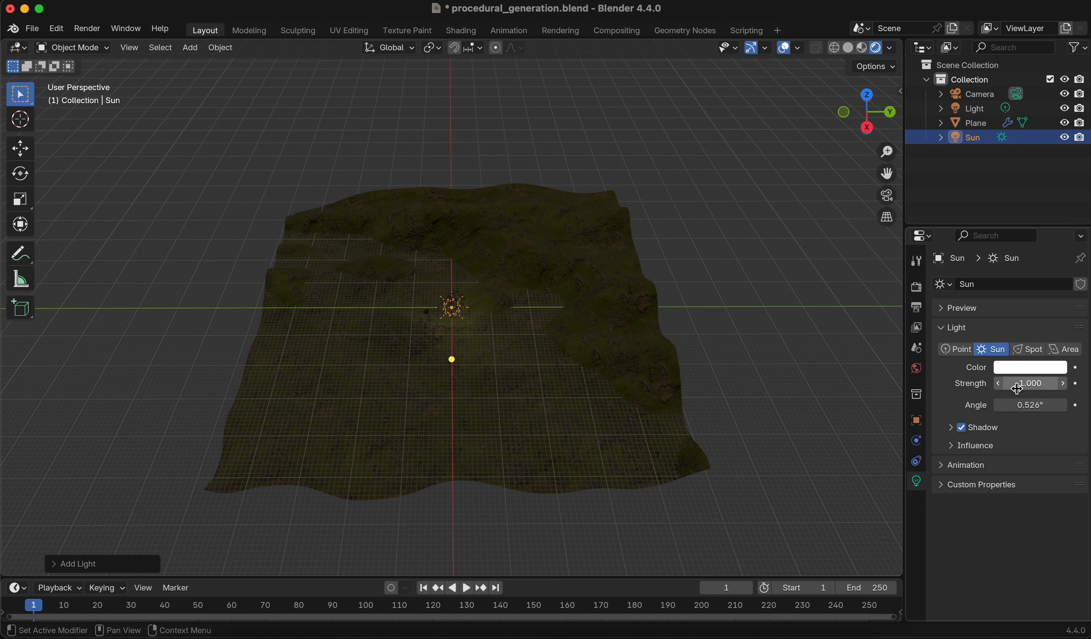
left_click_drag(1030, 383, 1052, 383)
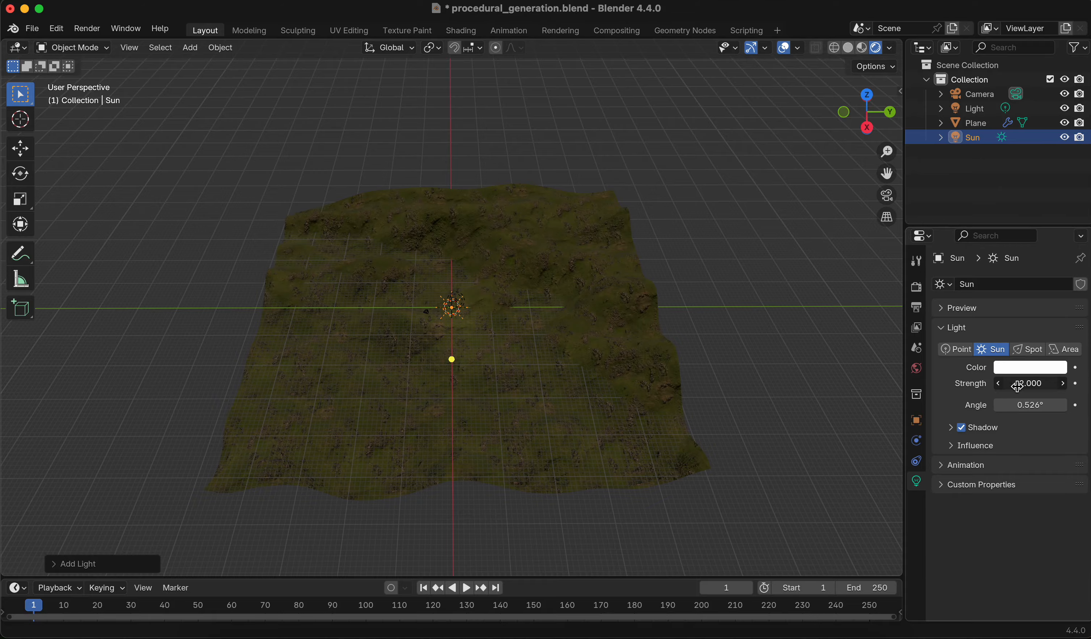
Select the terrain plane and save the blend file
middle_click_drag(694, 319, 575, 188)
left_click(584, 168)
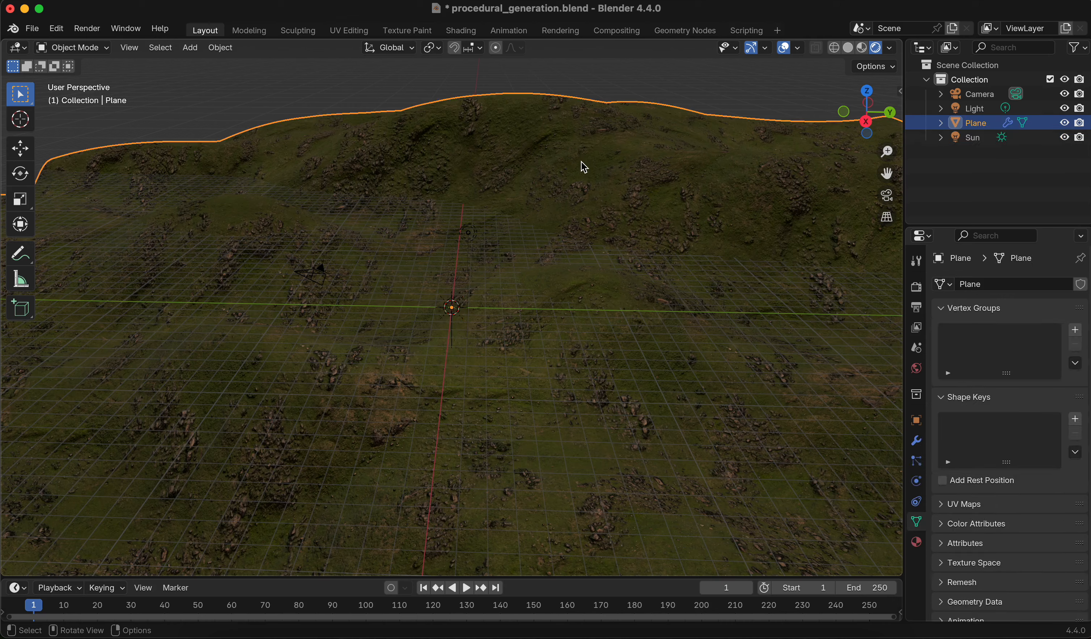
left_click(517, 83)
middle_click_drag(705, 126, 728, 76)
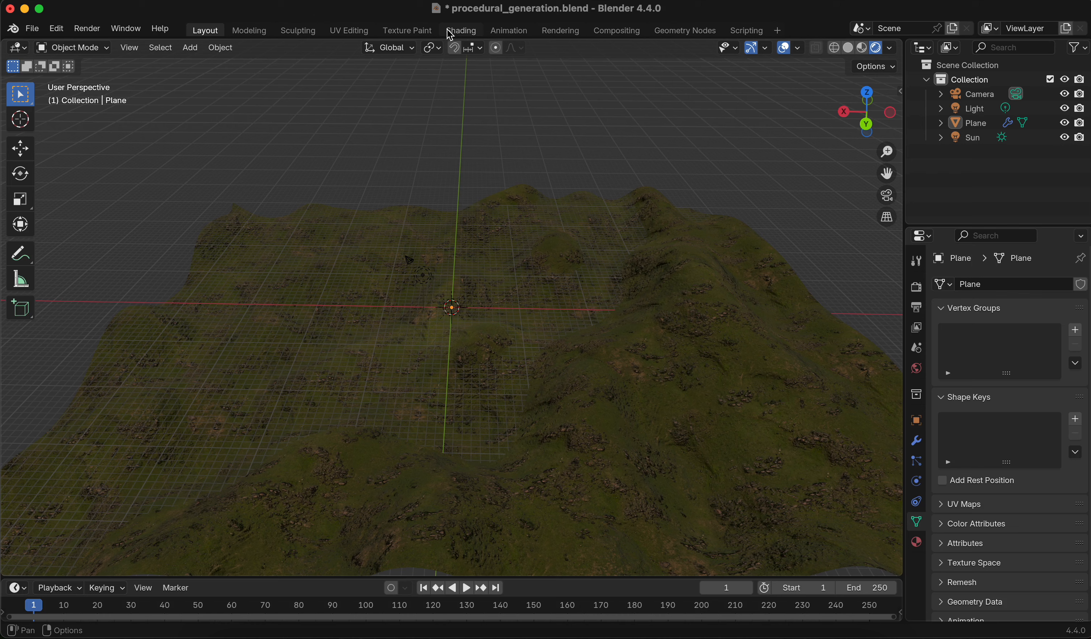
key("super+s")
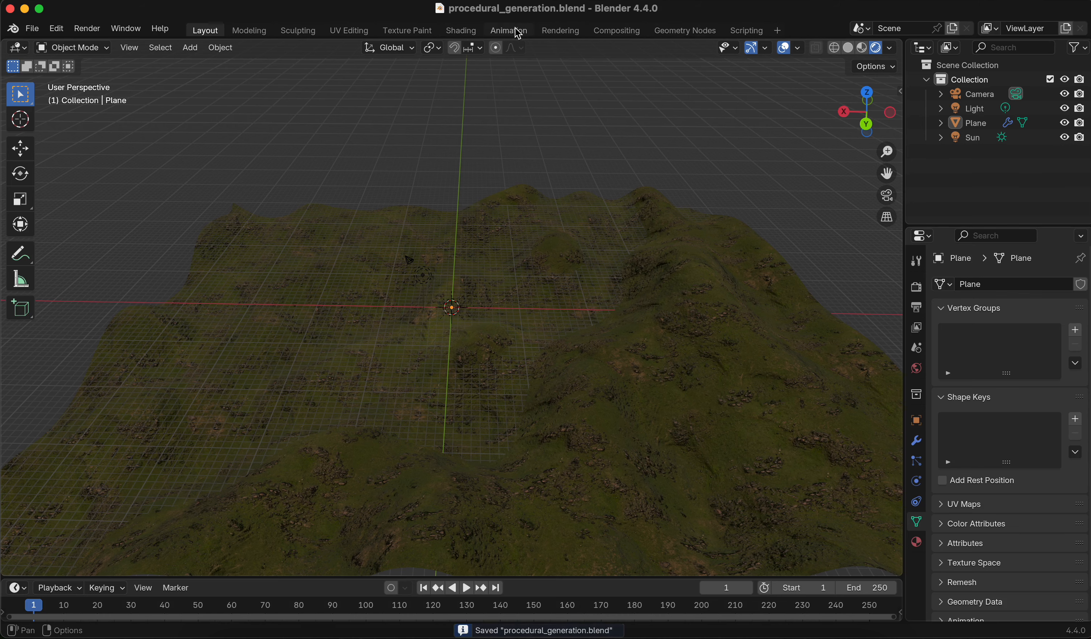
Switch to the Geometry Nodes workspace and display the terrain in material preview shading
left_click(461, 30)
mouse_move(663, 193)
middle_mouse_down()
mouse_move(587, 191)
mouse_move(657, 206)
middle_mouse_up()
scroll(632, 376, "down", 3)
scroll(634, 380, "down", 2)
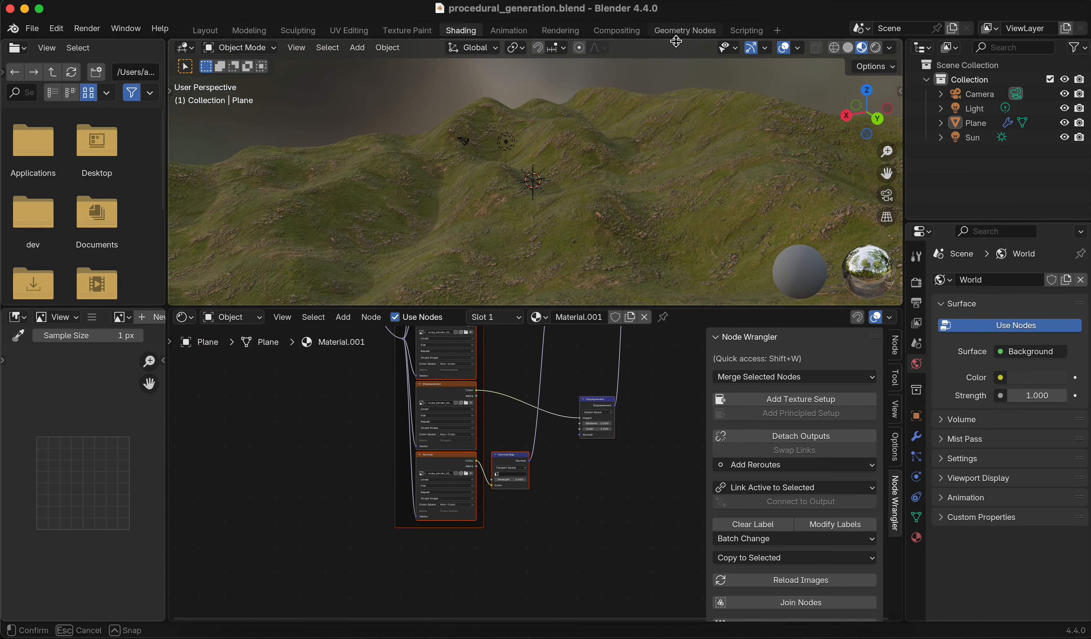
left_click(684, 30)
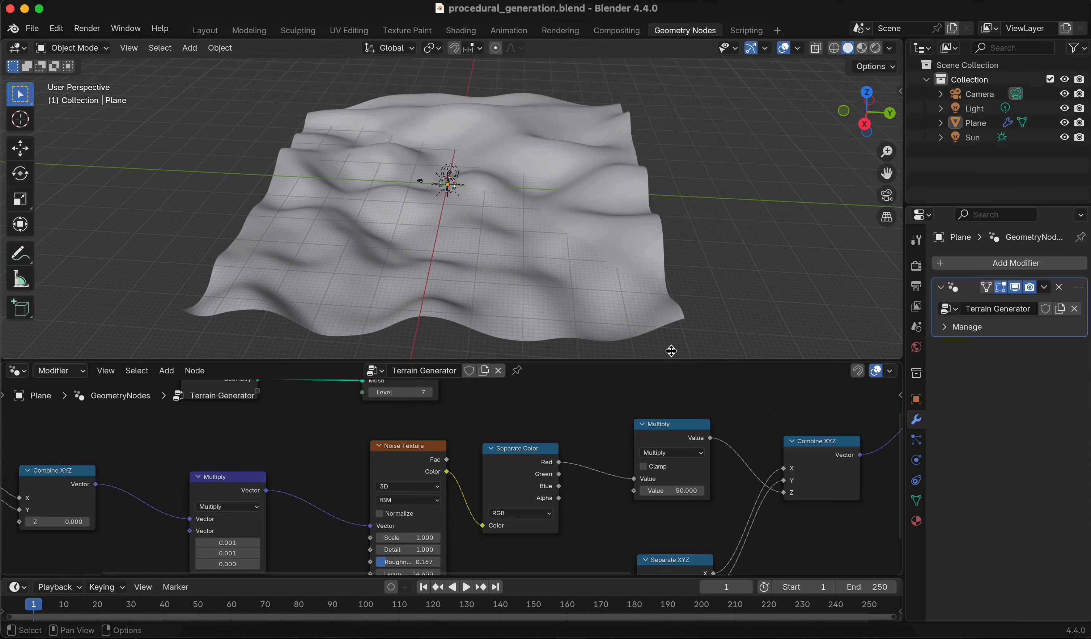
left_click(861, 48)
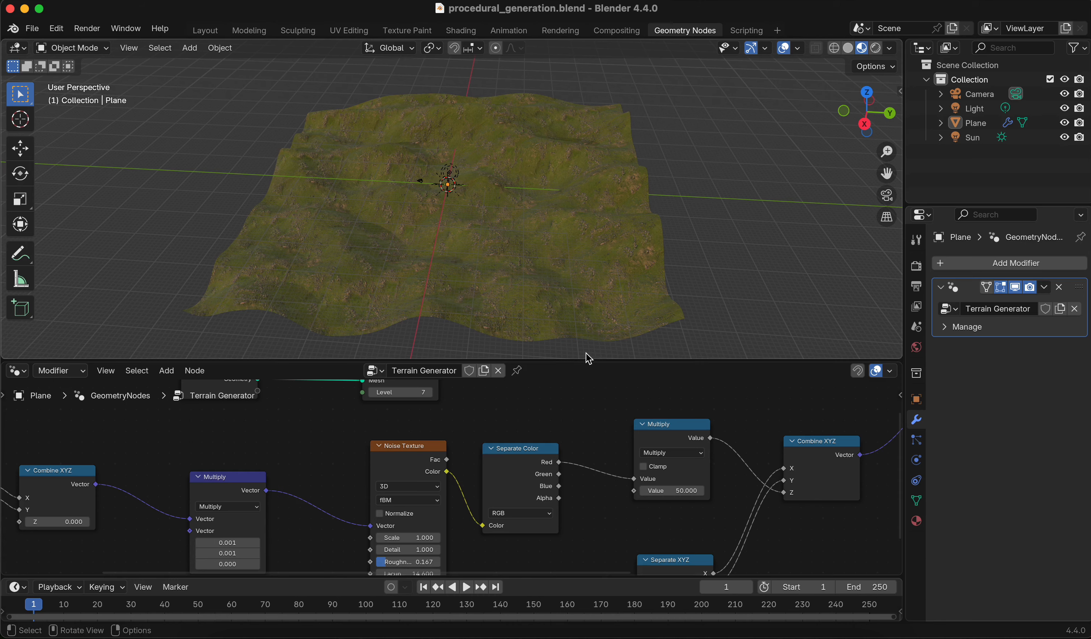
Examine the terrain node tree and the displaced terrain from several viewpoints
left_click_drag(589, 359, 588, 139)
middle_click_drag(575, 253, 647, 266)
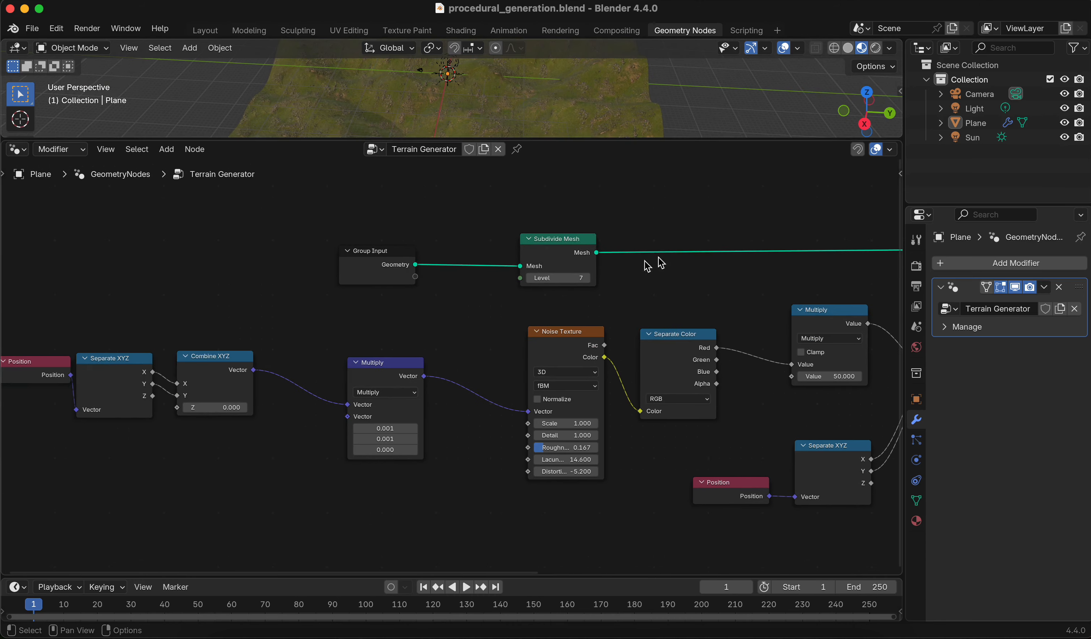
middle_click_drag(381, 304, 495, 292)
scroll(487, 315, "down", 4)
middle_click_drag(653, 297, 483, 304)
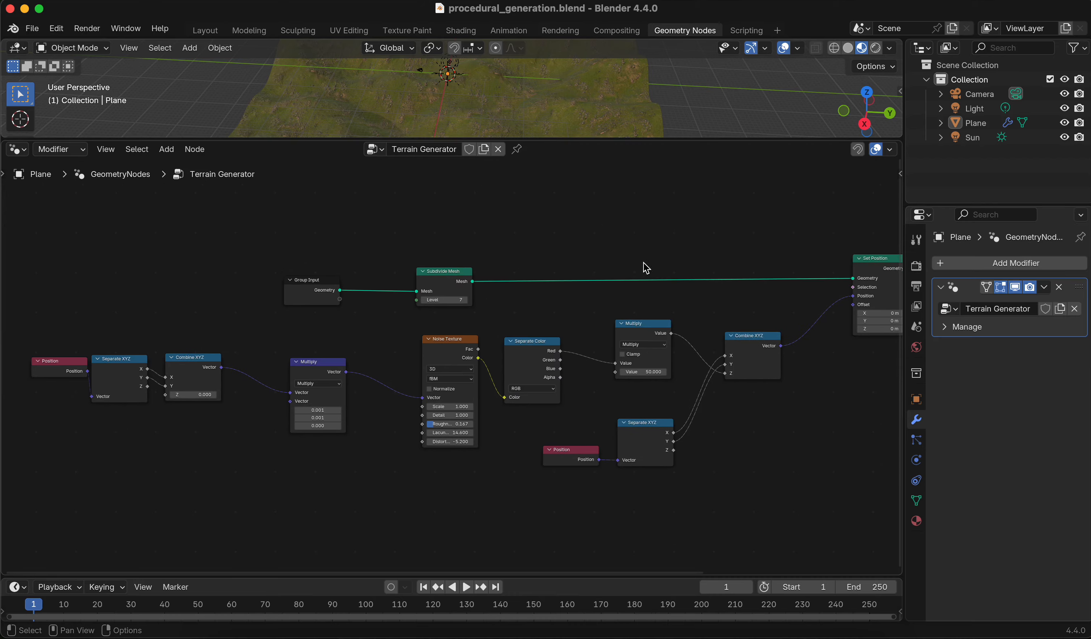
left_click_drag(630, 140, 632, 333)
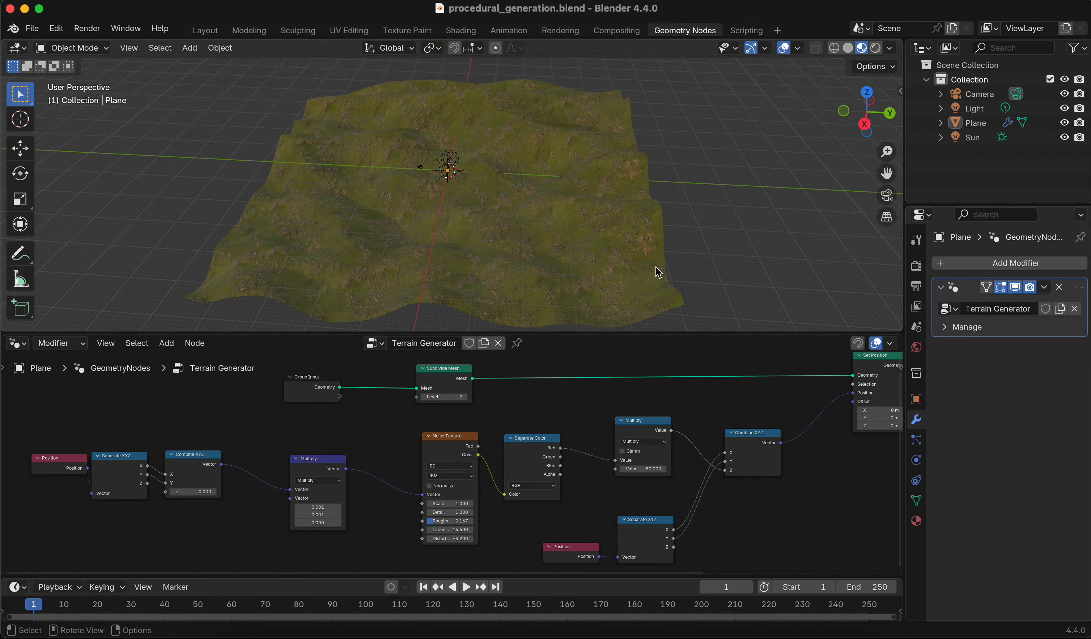
middle_click_drag(658, 271, 628, 305)
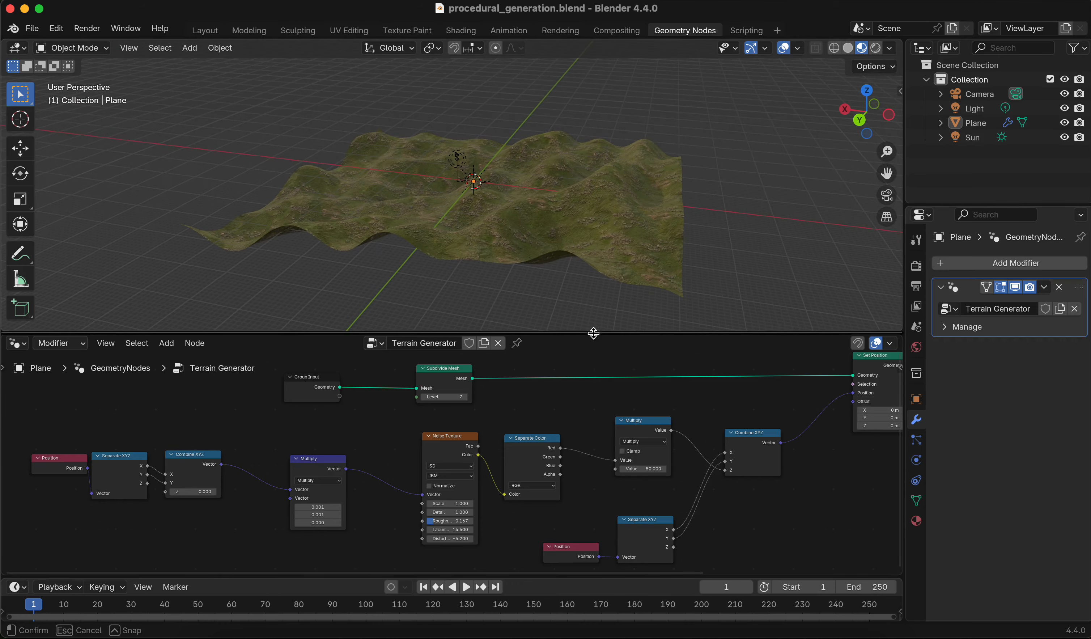
left_click_drag(591, 332, 527, 202)
scroll(447, 395, "up", 4)
middle_click_drag(446, 385, 417, 289)
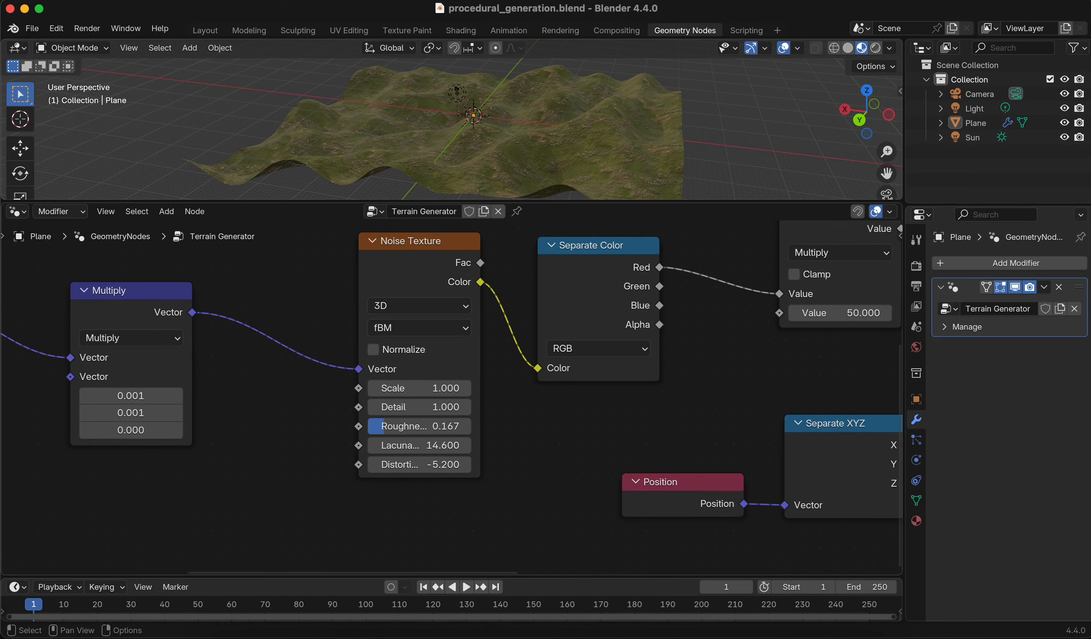
Connect a new Group Input socket to the second Value input of the Multiply node scaling the noise
left_click_drag(488, 513, 345, 232)
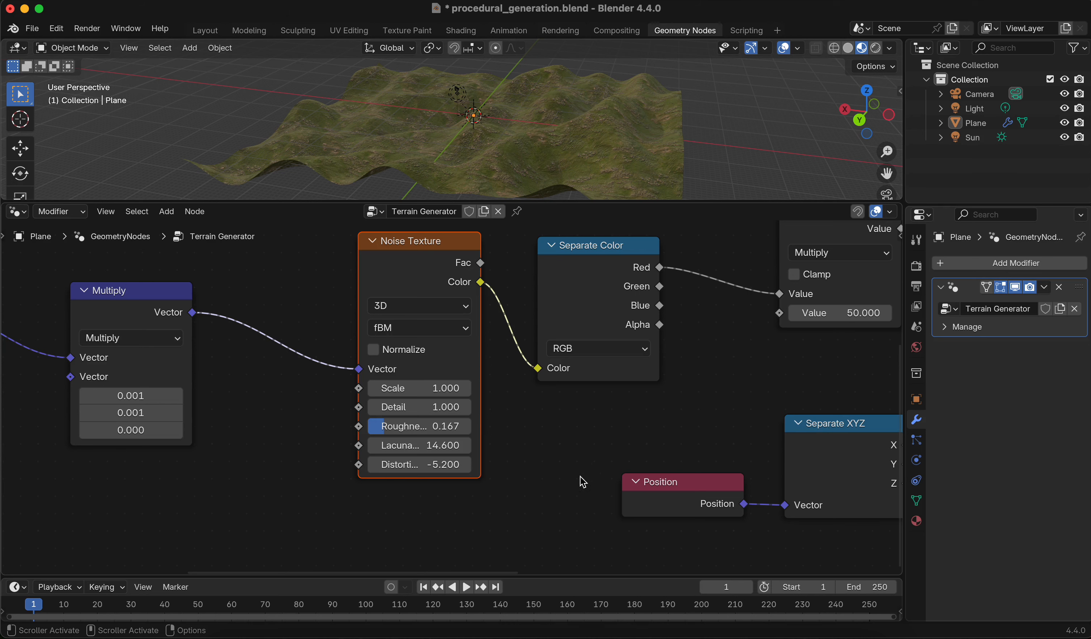
middle_click_drag(588, 449, 553, 454)
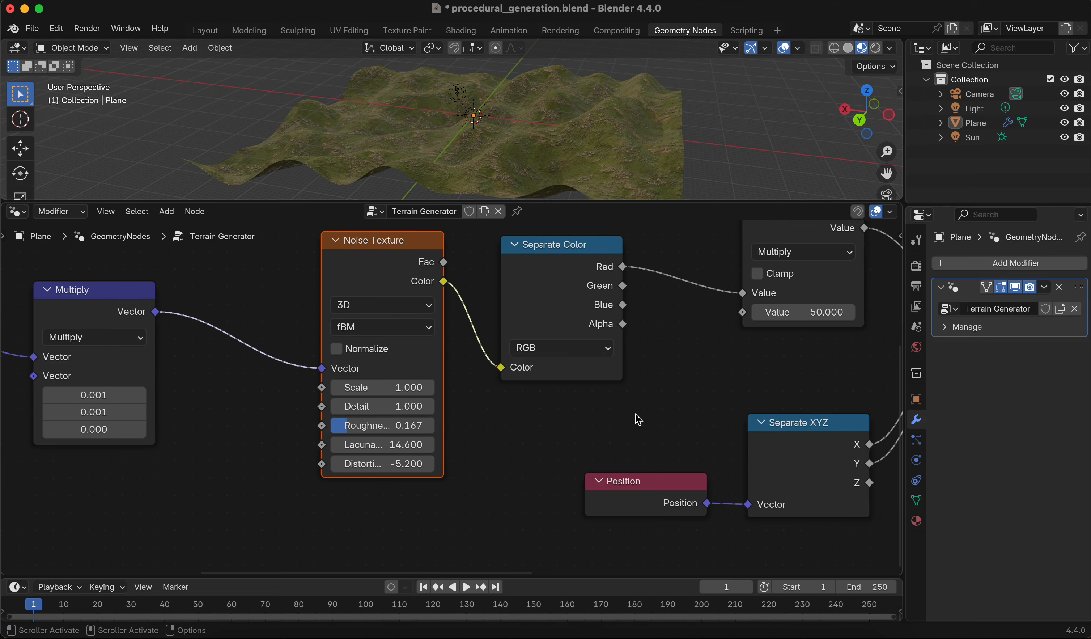
scroll(639, 420, "down", 5)
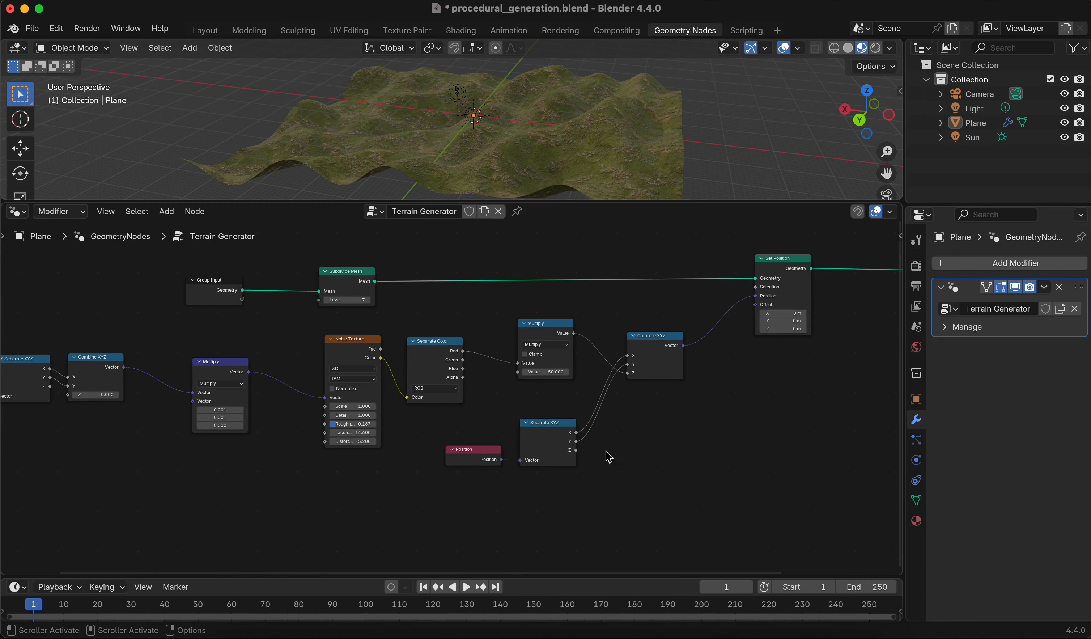
scroll(695, 438, "up", 3)
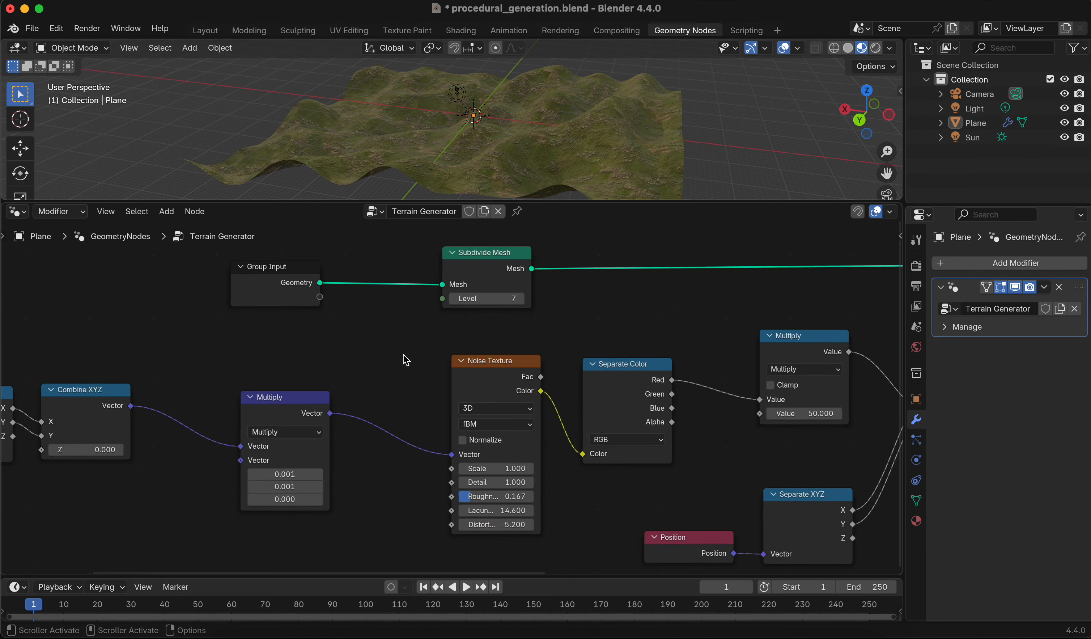
scroll(404, 359, "down", 3)
middle_click_drag(606, 430, 281, 404)
scroll(512, 364, "up", 7)
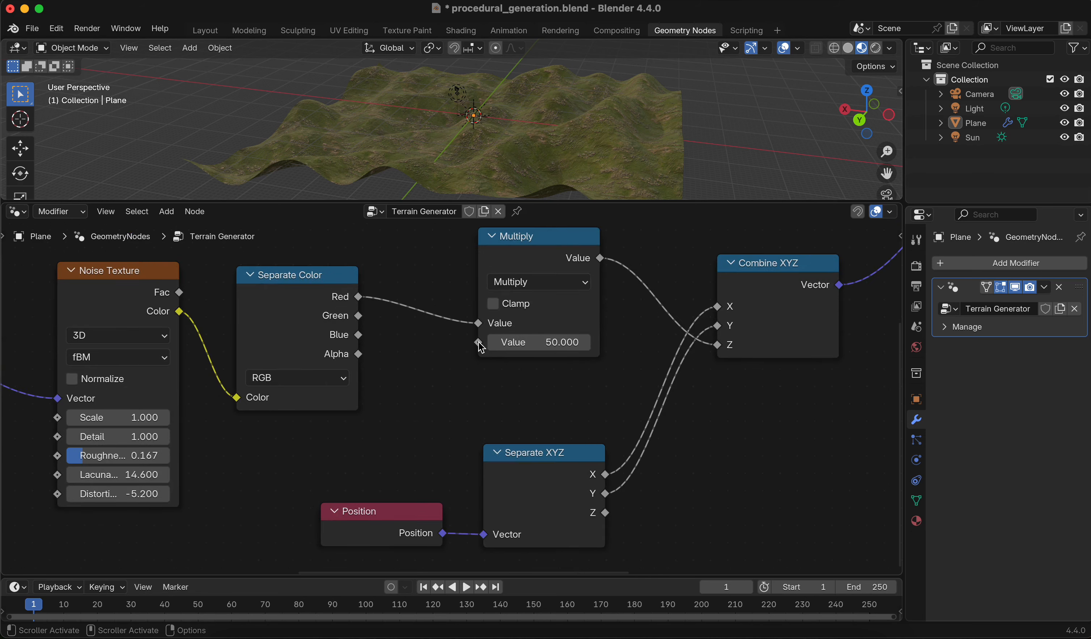
left_click_drag(480, 345, 461, 395)
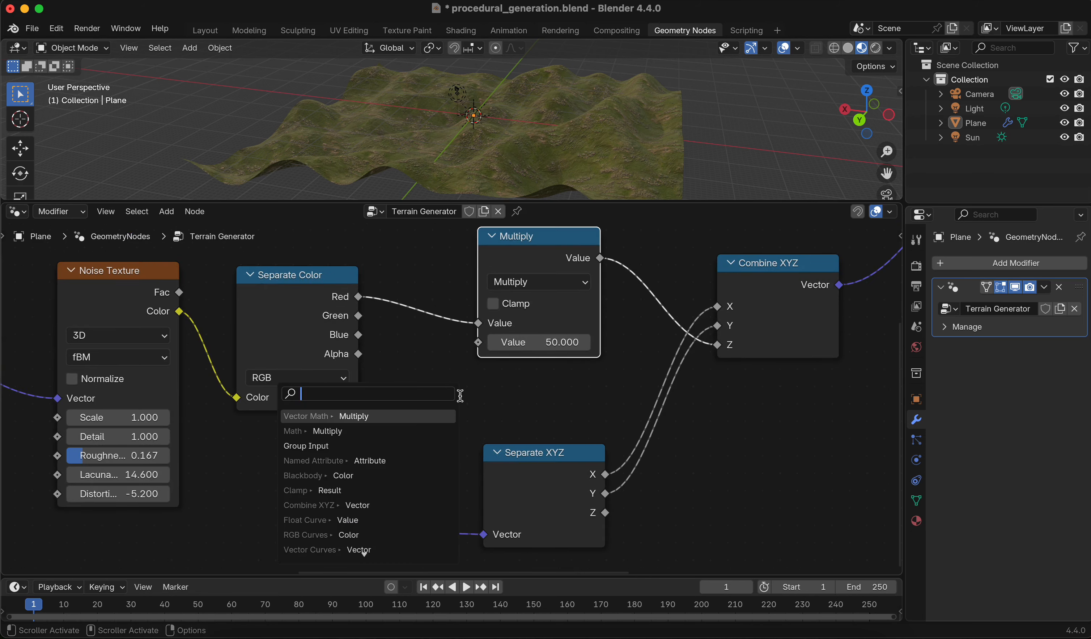
key("Down")
key("Down")
key("Return")
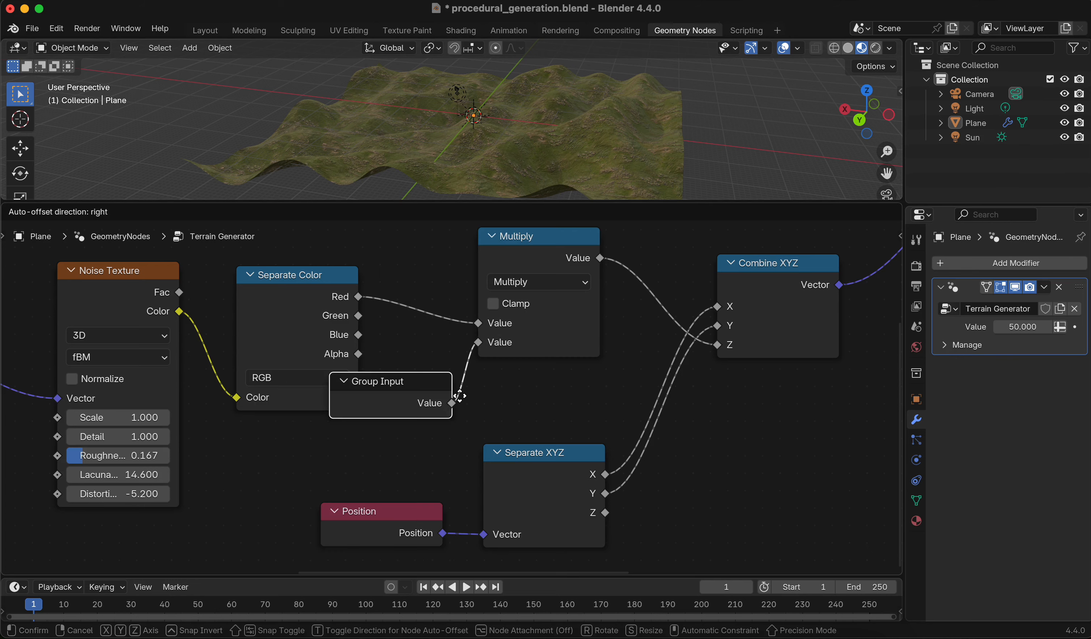
left_click(511, 399)
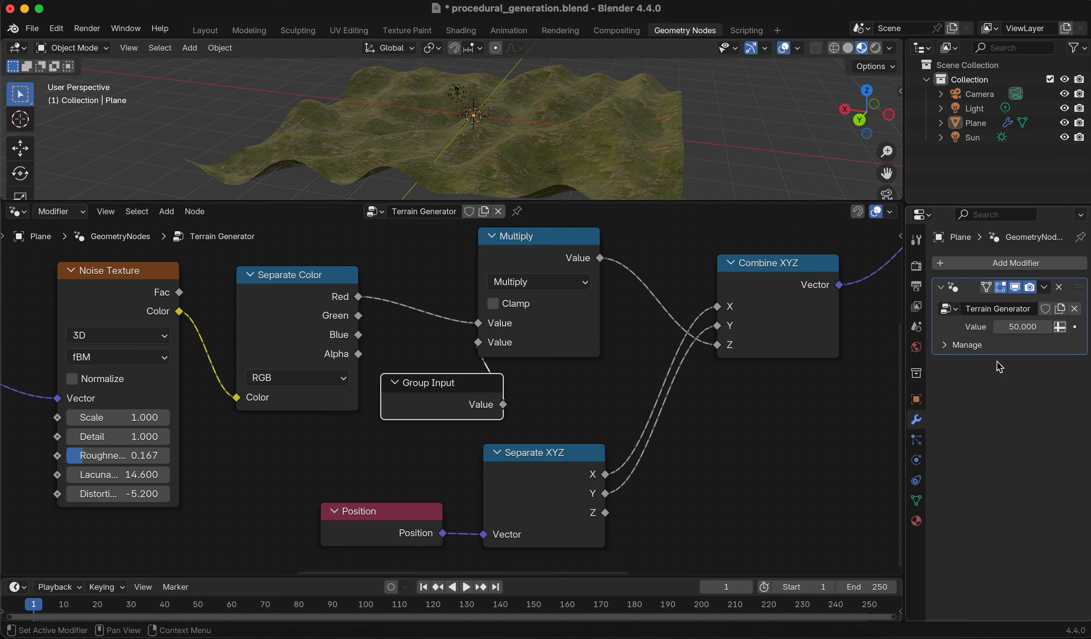
Set the new modifier input Value to about 63.12 to raise the terrain
mouse_move(1021, 327)
left_mouse_down()
mouse_move(1061, 327)
mouse_move(1015, 327)
left_mouse_up()
left_click_drag(746, 202, 745, 367)
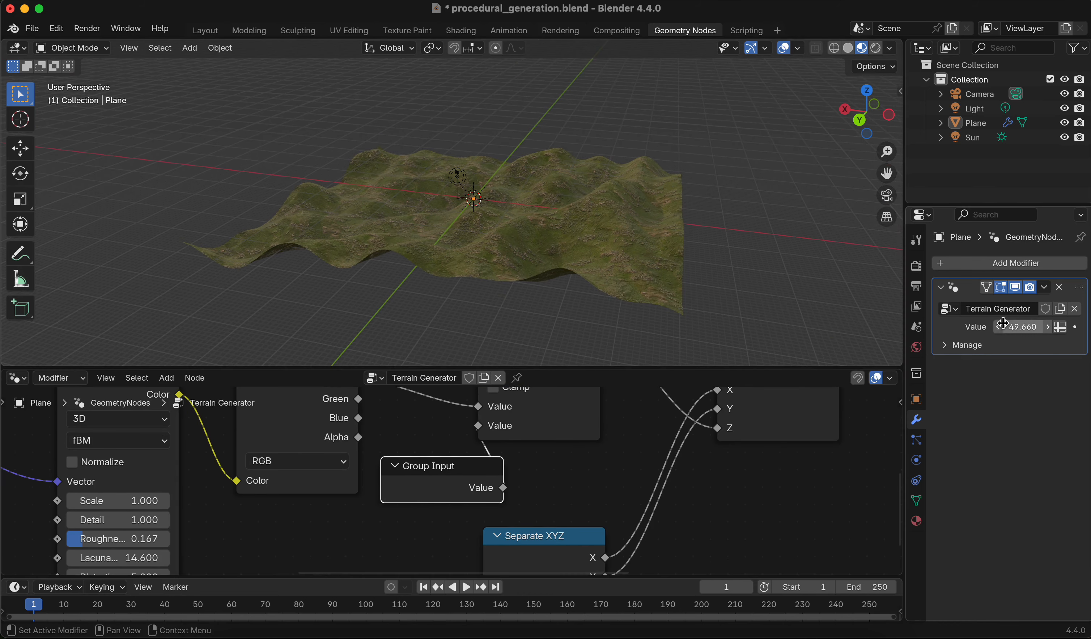
mouse_move(1004, 324)
left_mouse_down()
mouse_move(1026, 324)
mouse_move(1016, 324)
left_mouse_up()
left_click_drag(669, 367, 677, 270)
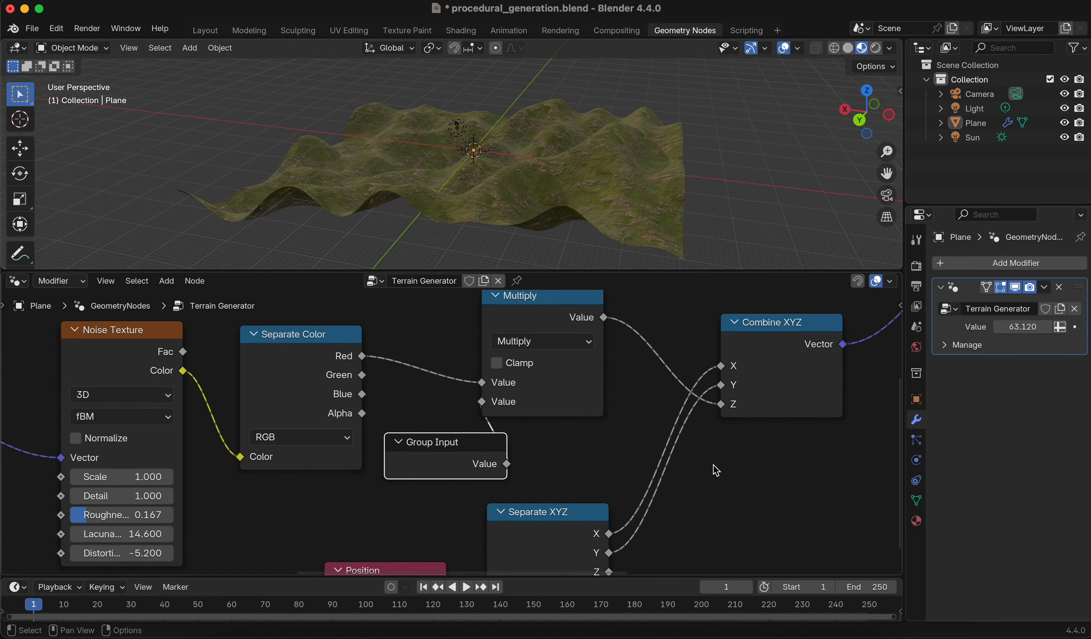
Open the node group's sockets in the sidebar and rename the Value input socket to Height
left_click(713, 464)
key("n")
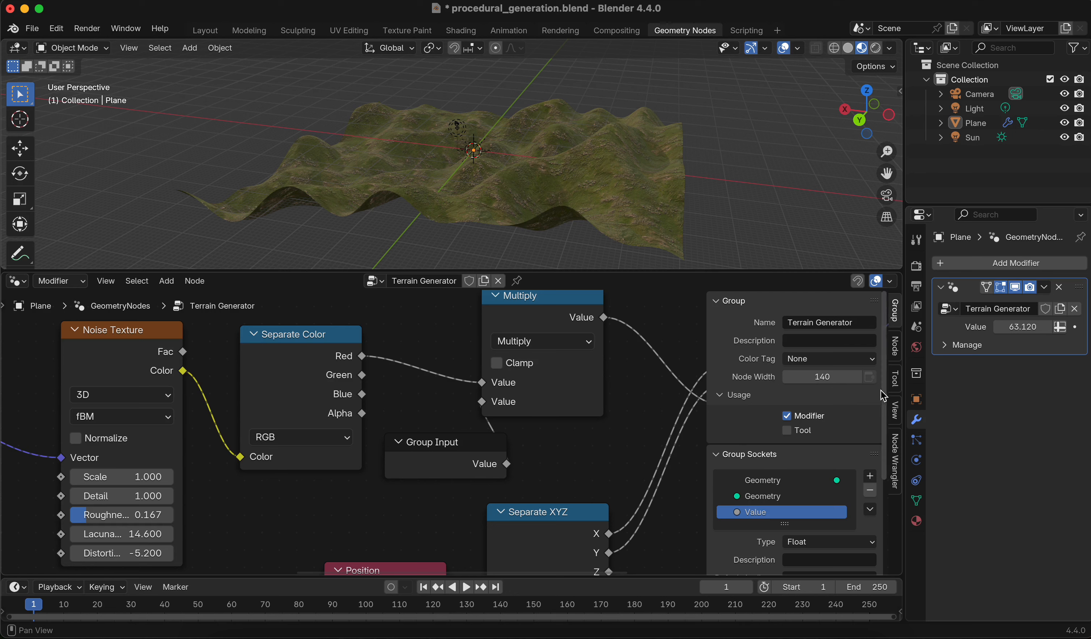
left_click(896, 351)
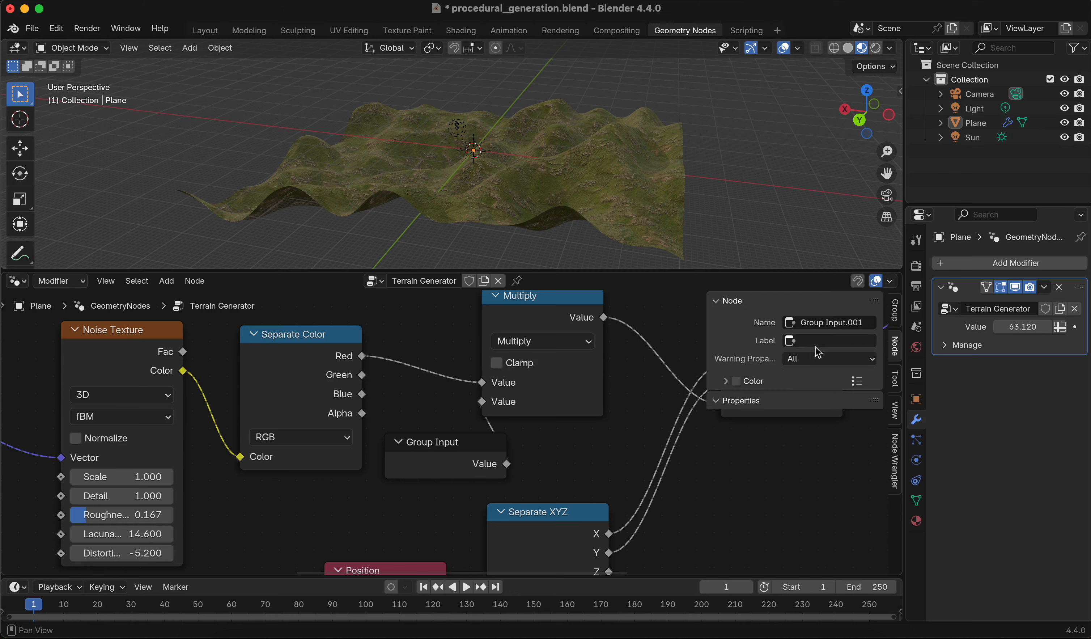
left_click(839, 339)
left_click(897, 311)
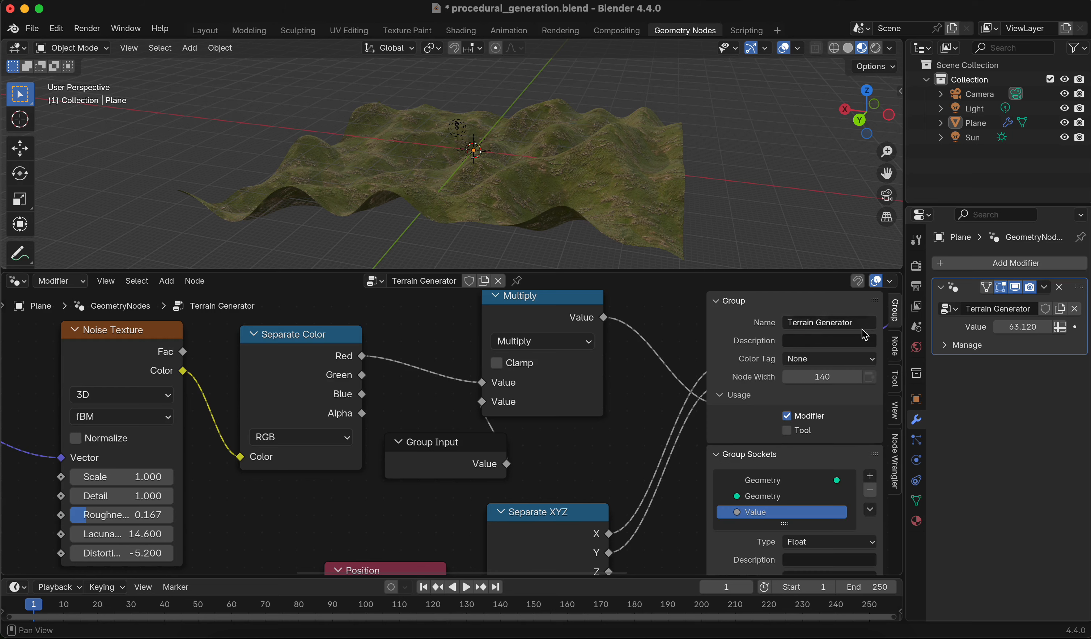
left_click(752, 302)
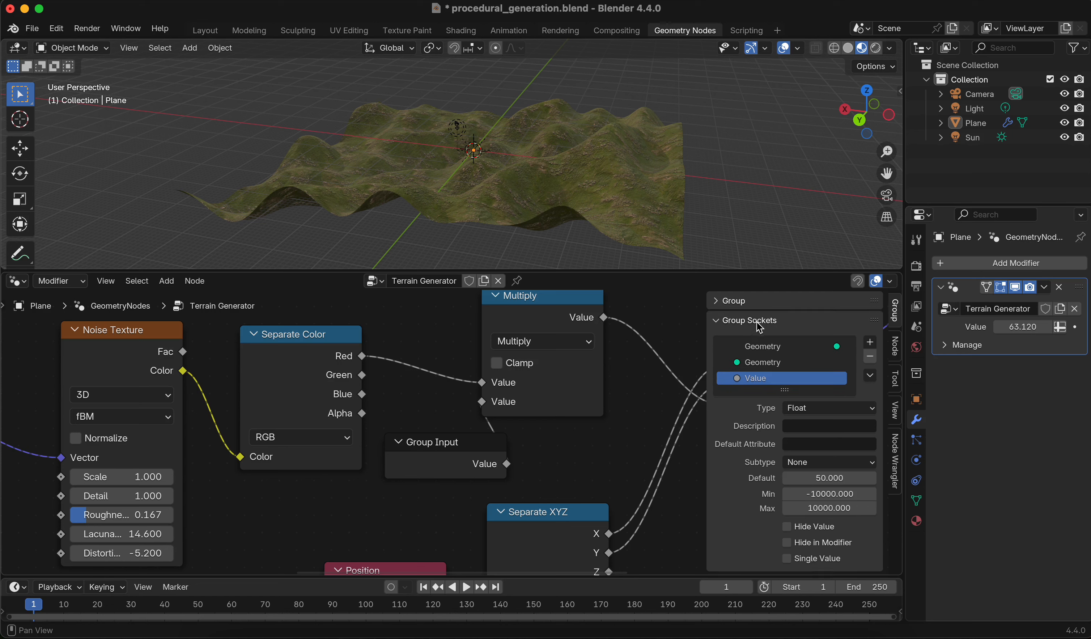
double_click(765, 373)
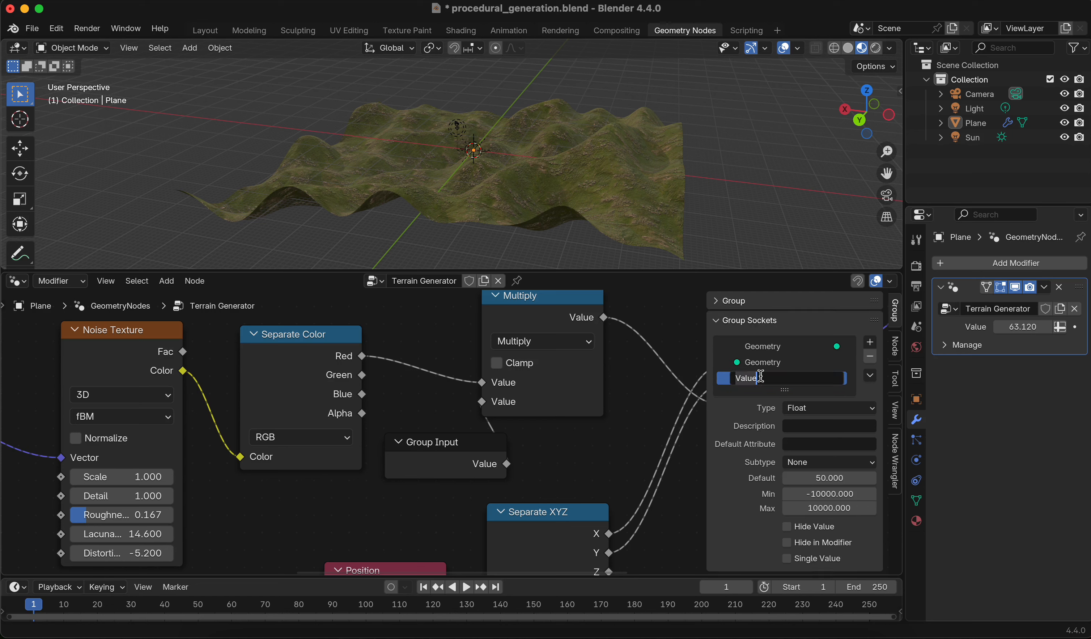
type("Height")
key("Return")
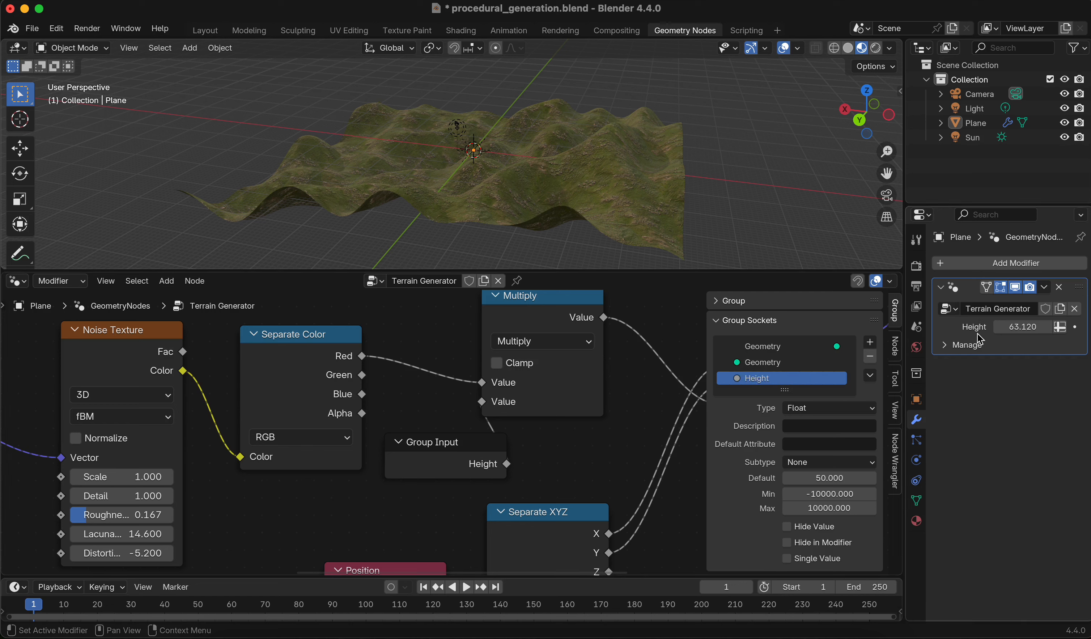
Give the Height socket the description 'Heigth of the terrain' and raise the modifier's Height to about 65.92
left_click(811, 424)
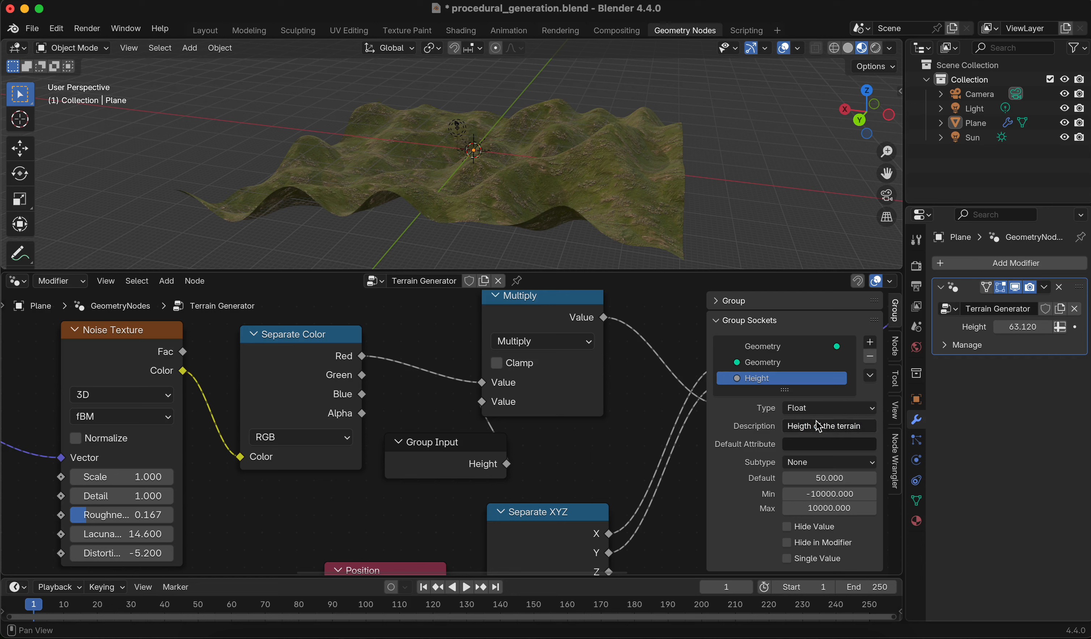
key("Return")
mouse_move(1005, 326)
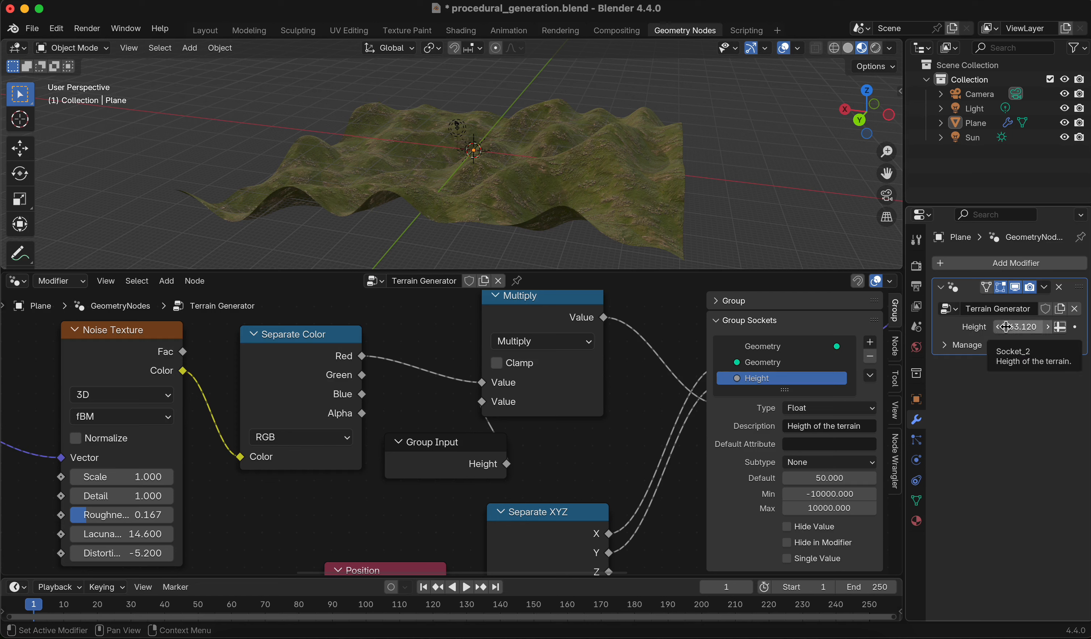
left_click_drag(1006, 326, 1026, 326)
middle_click_drag(671, 203, 614, 198)
scroll(522, 183, "up", 4)
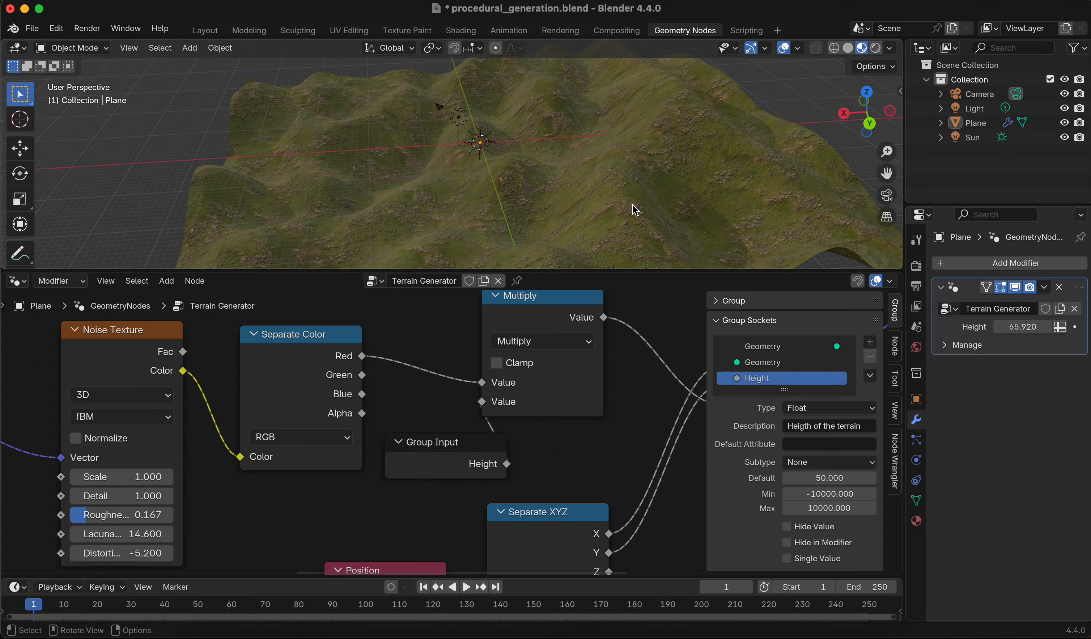